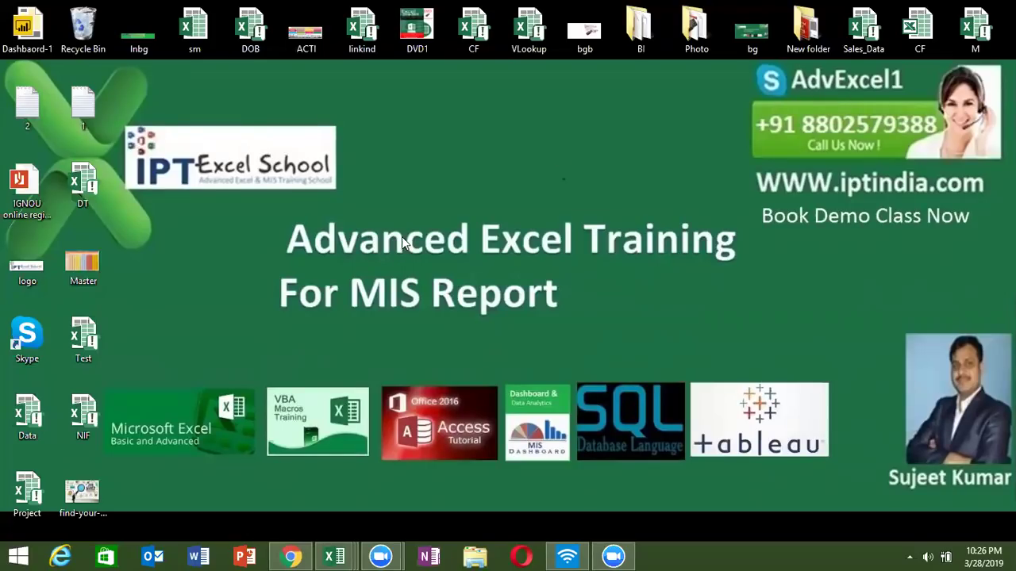
Bring up the previews of the open Excel workbooks from the taskbar.
{"action": "mouse_move", "coordinate": [337, 554]}
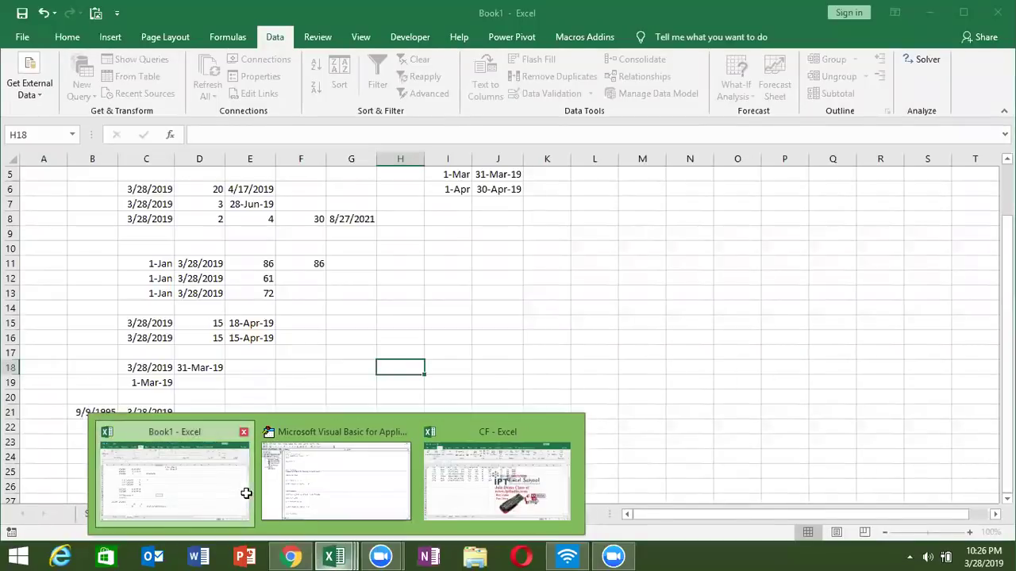
Bring Book1 to the front, switch to the empty Sheet3 and show the Home ribbon.
{"action": "left_click", "coordinate": [245, 492]}
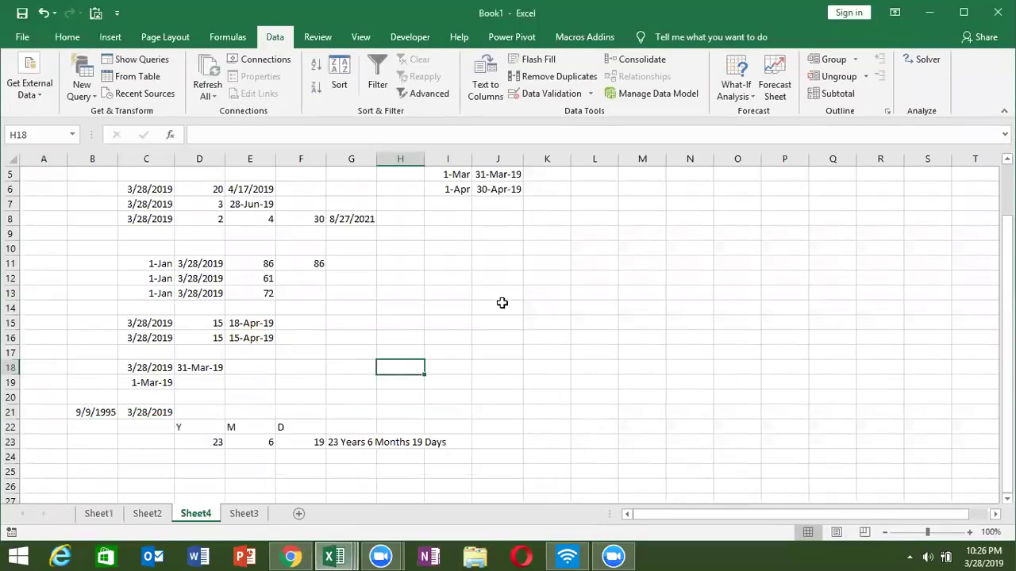
{"action": "left_click", "coordinate": [245, 514]}
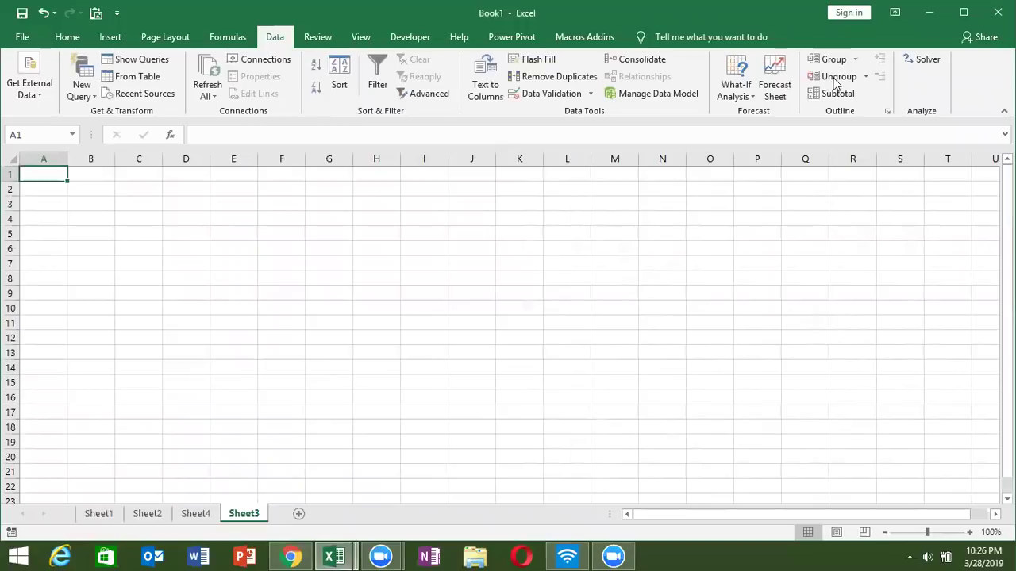
{"action": "left_click", "coordinate": [70, 38]}
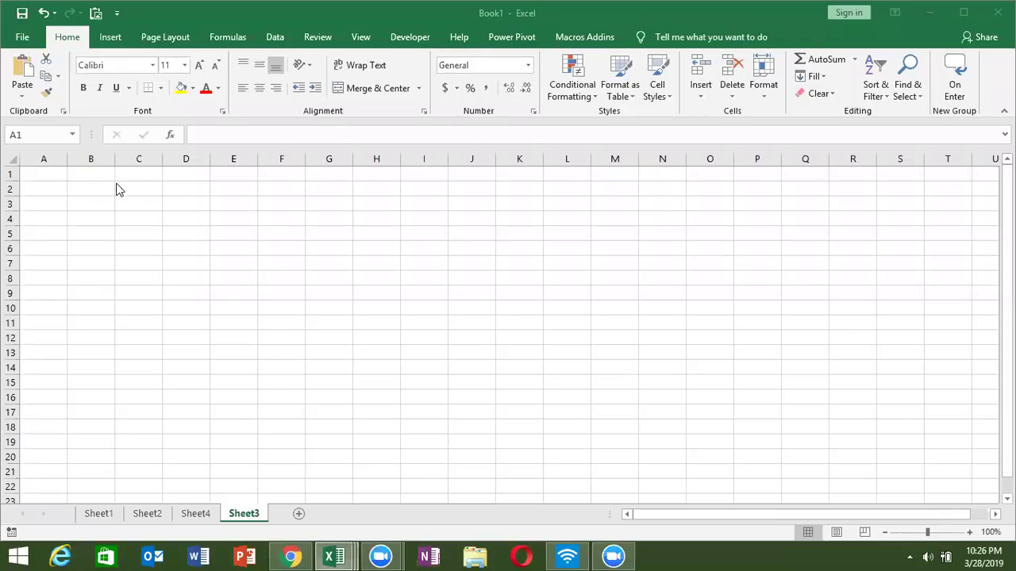
Enter 85, 36, 85, 25, 65, 45 and 65 down column A from A1 to A7.
{"action": "type", "text": "85"}
{"action": "key", "text": "Return"}
{"action": "type", "text": "36"}
{"action": "key", "text": "Return"}
{"action": "type", "text": "85"}
{"action": "key", "text": "Return"}
{"action": "type", "text": "25"}
{"action": "key", "text": "Return"}
{"action": "type", "text": "65"}
{"action": "key", "text": "Return"}
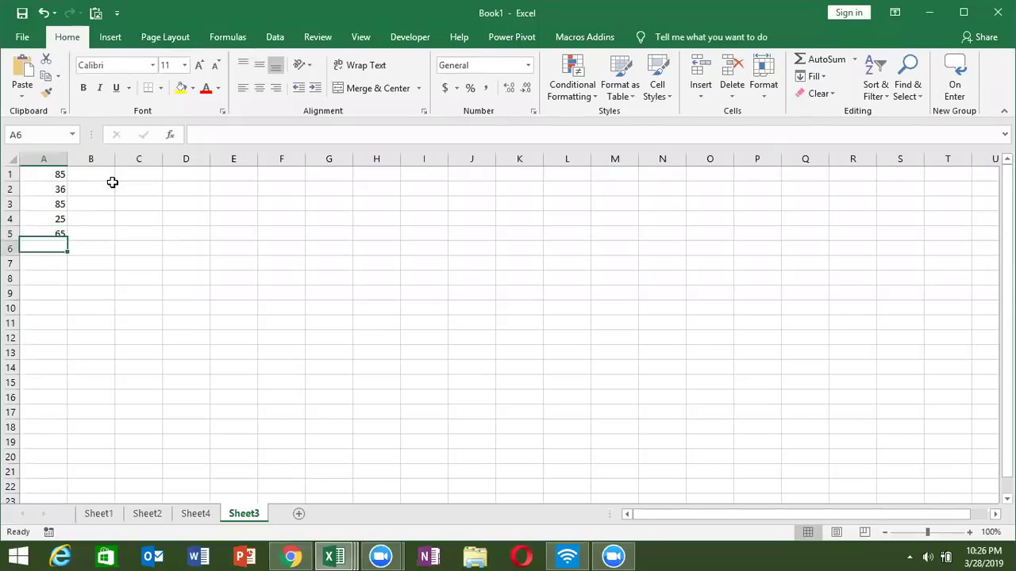
{"action": "type", "text": "45"}
{"action": "key", "text": "Return"}
{"action": "type", "text": "65"}
{"action": "key", "text": "Return"}
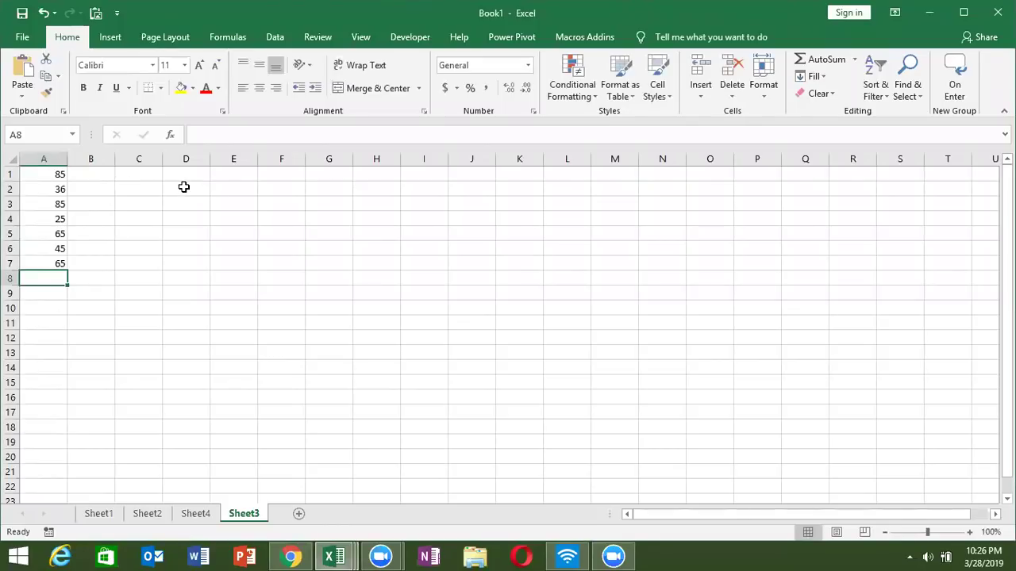
{"action": "left_click", "coordinate": [825, 59]}
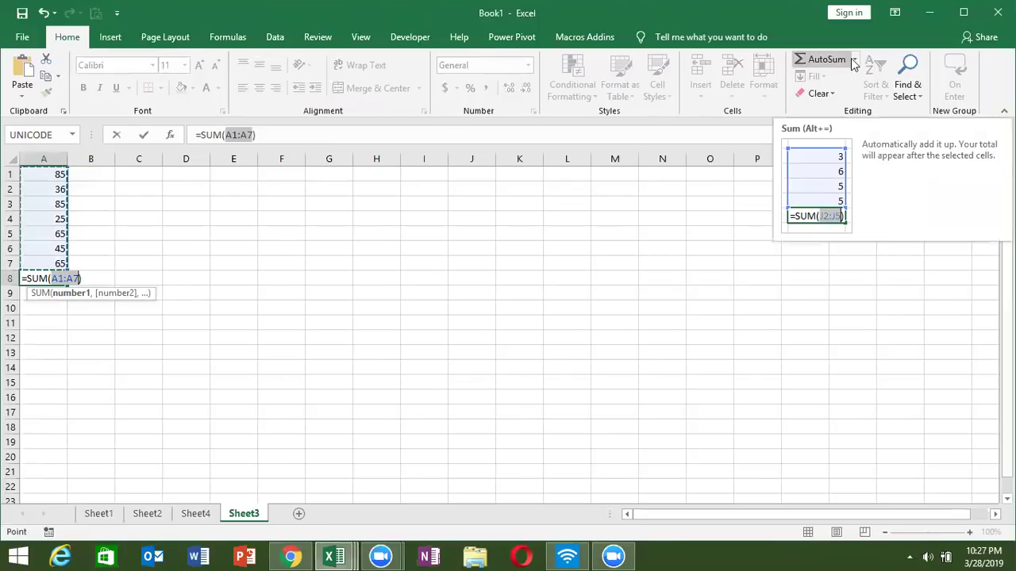
{"action": "left_click", "coordinate": [854, 61]}
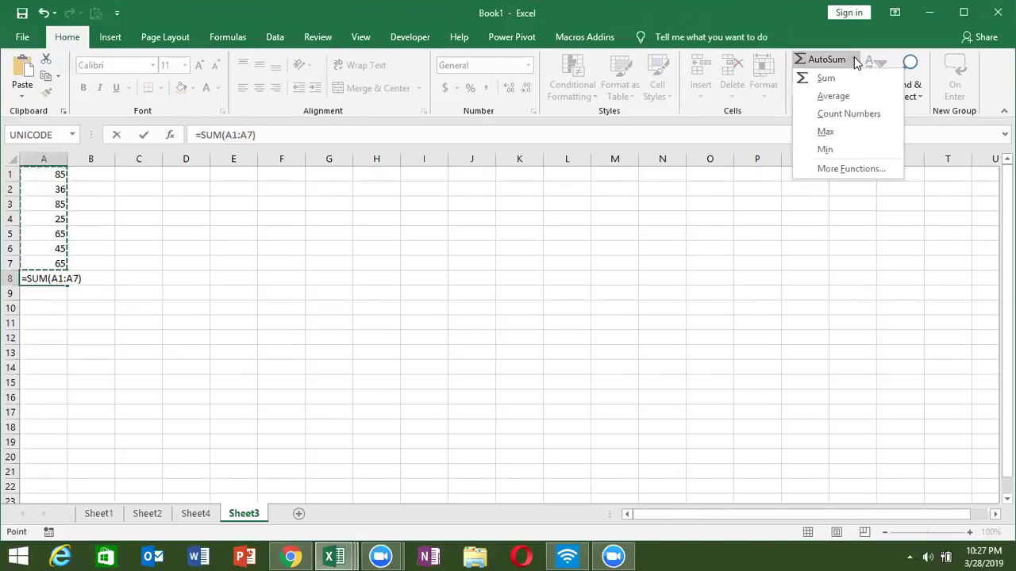
{"action": "key", "text": "Escape"}
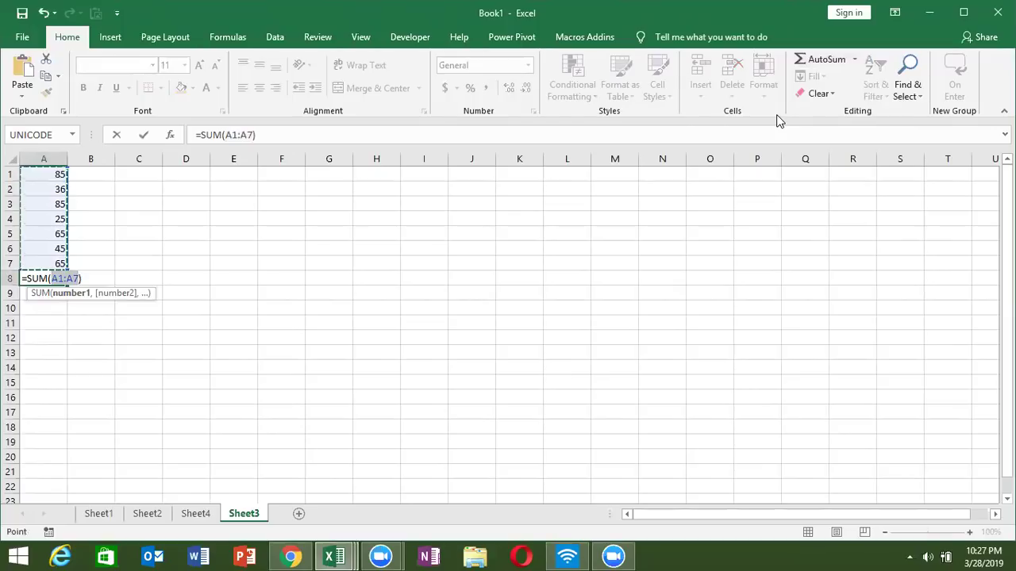
{"action": "key", "text": "Escape"}
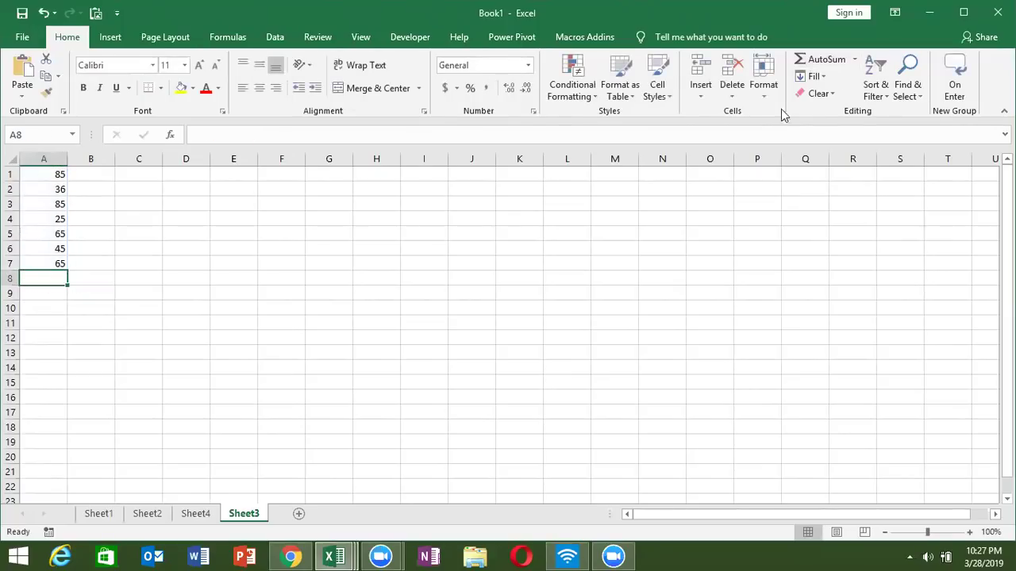
Clear the numbers from A1:A8.
{"action": "left_click", "coordinate": [822, 76]}
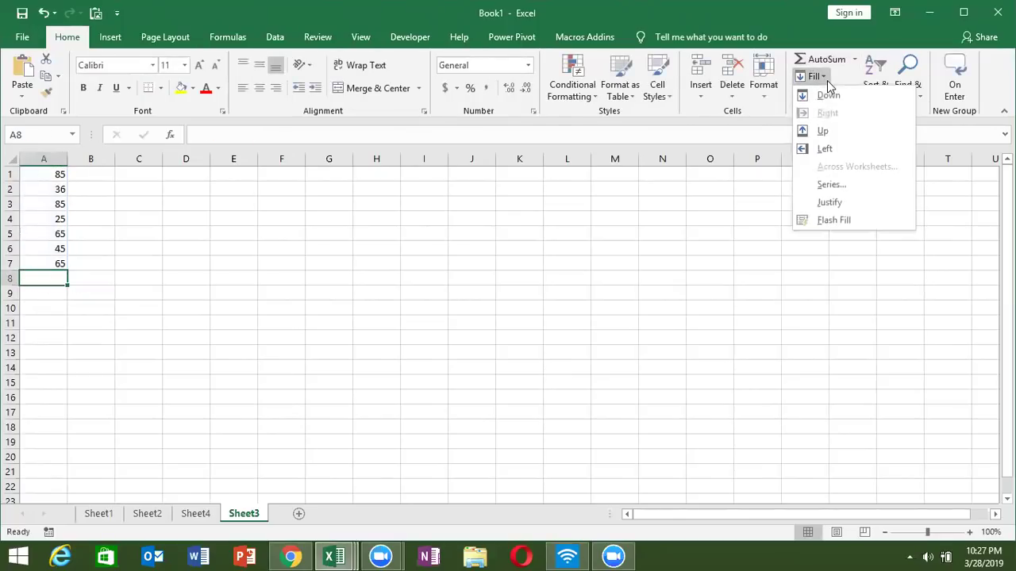
{"action": "left_click", "coordinate": [48, 174]}
{"action": "left_click_drag", "start_coordinate": [48, 175], "coordinate": [53, 275]}
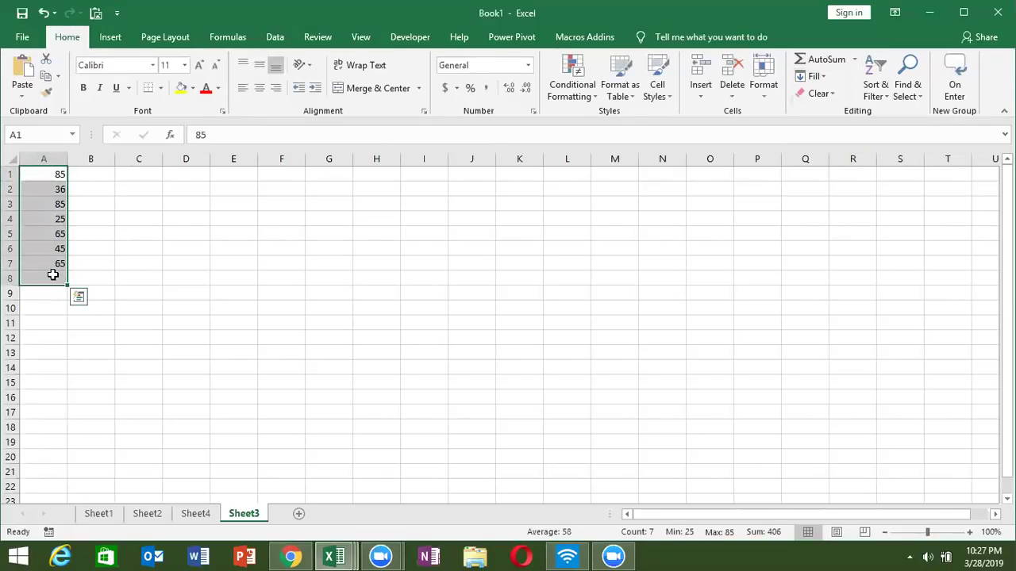
{"action": "key", "text": "Delete"}
Enter the formula =RANDBETWEEN(10,90) in cell B3.
{"action": "key", "text": "Down"}
{"action": "key", "text": "Down"}
{"action": "key", "text": "Right"}
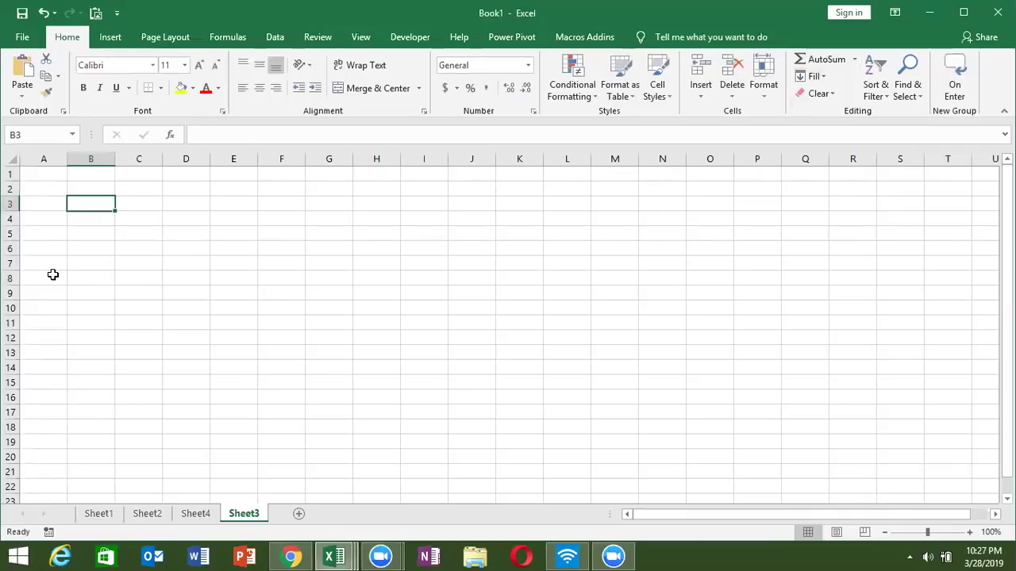
{"action": "type", "text": "=ra"}
{"action": "key", "text": "Right"}
{"action": "key", "text": "Right"}
{"action": "key", "text": "Left"}
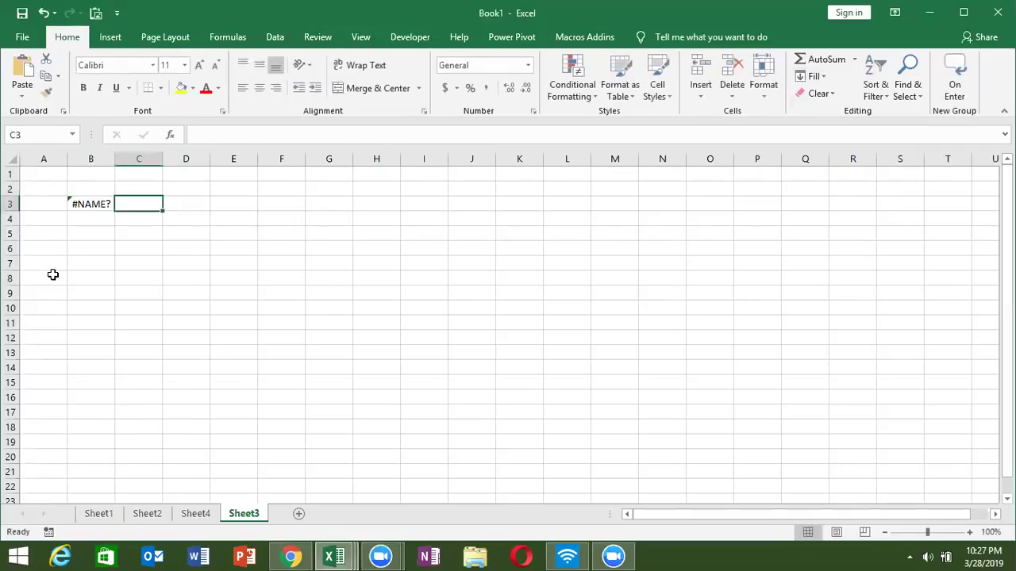
{"action": "key", "text": "Left"}
{"action": "type", "text": "=ra"}
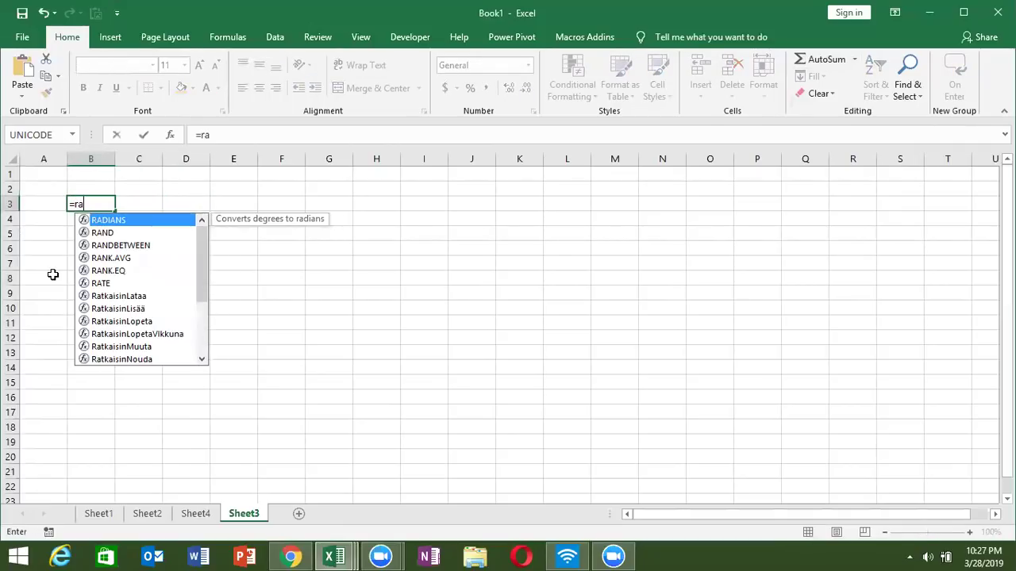
{"action": "key", "text": "Down"}
{"action": "key", "text": "Down"}
{"action": "key", "text": "Tab"}
{"action": "type", "text": "10"}
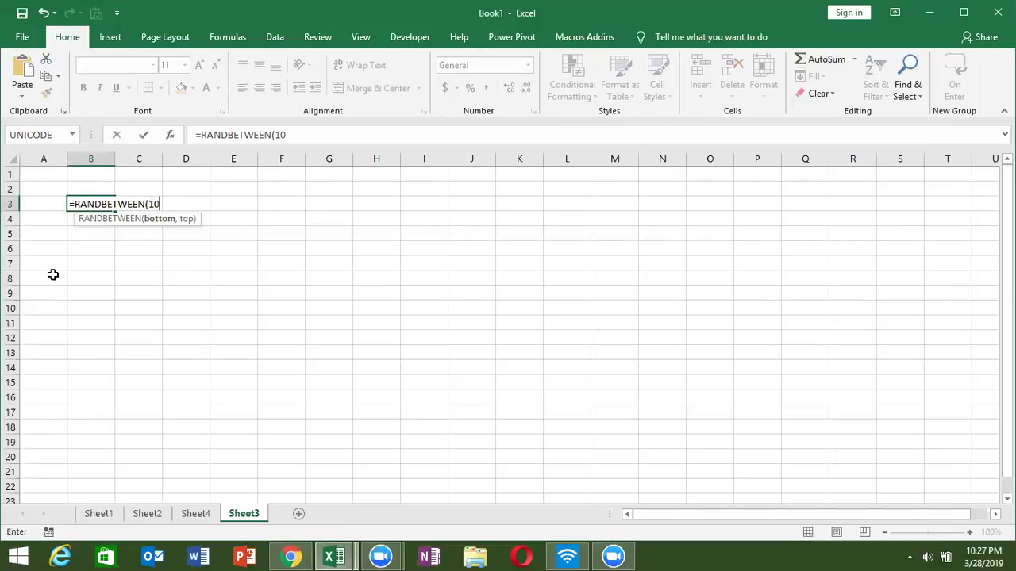
{"action": "type", "text": ",9"}
{"action": "type", "text": "9"}
{"action": "key", "text": "Return"}
Select B3:J12 and fill the B3 formula down to B12.
{"action": "key", "text": "Up"}
{"action": "key", "text": "shift+Right"}
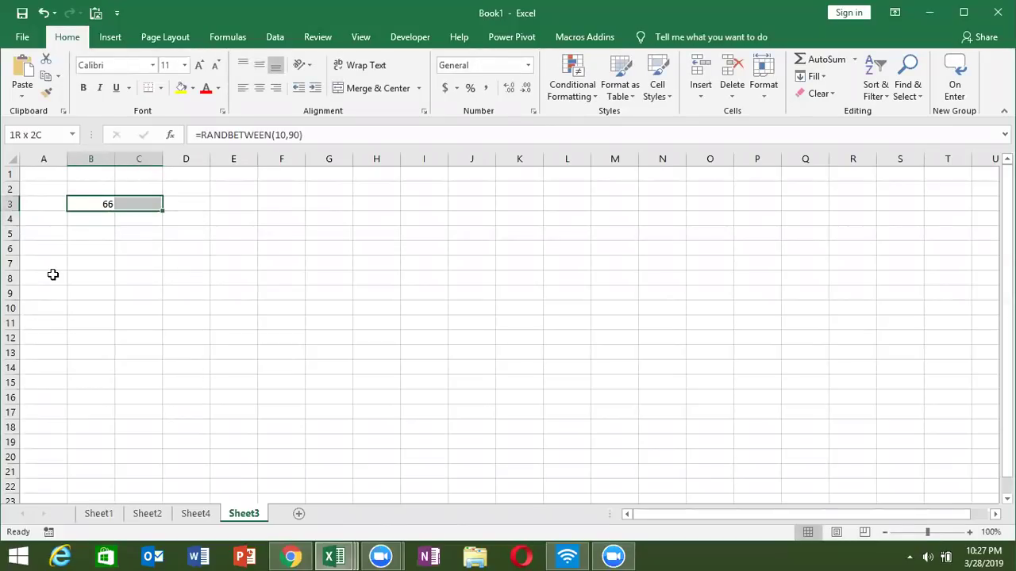
{"action": "key", "text": "shift+Right"}
{"action": "key", "text": "shift+Right"}
{"action": "key", "text": "shift+Right"}
{"action": "key", "text": "shift+Down"}
{"action": "key", "text": "shift+Down"}
{"action": "key", "text": "shift+Down"}
{"action": "key", "text": "shift+Down"}
{"action": "key", "text": "shift+Down"}
{"action": "key", "text": "shift+Down"}
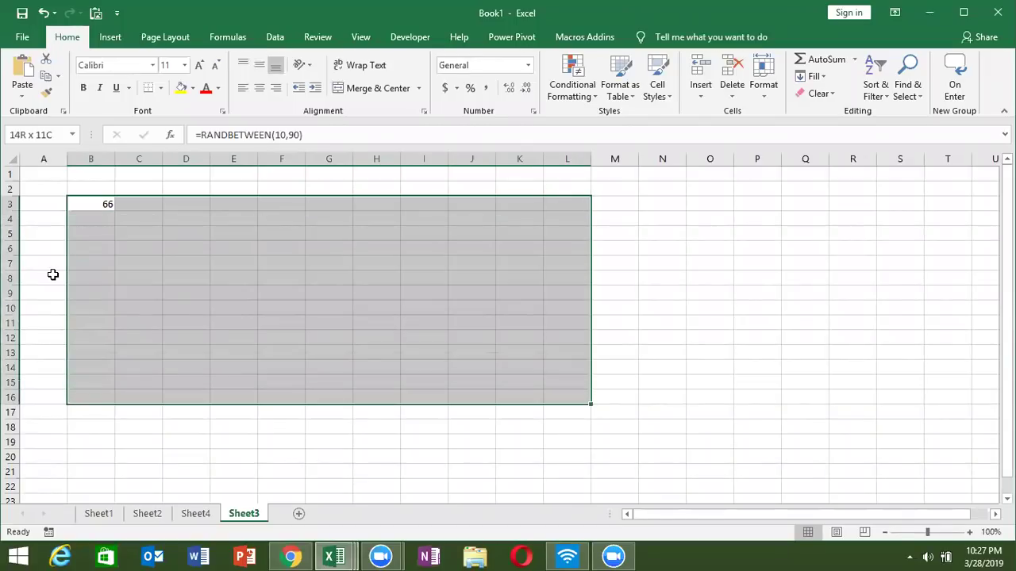
{"action": "key", "text": "shift+Down"}
{"action": "key", "text": "shift+Down"}
{"action": "key", "text": "shift+Down"}
{"action": "key", "text": "shift+Down"}
{"action": "key", "text": "shift+Down"}
{"action": "key", "text": "Up"}
{"action": "key", "text": "Down"}
{"action": "key", "text": "shift+Right"}
{"action": "key", "text": "shift+Right"}
{"action": "key", "text": "shift+Right"}
{"action": "key", "text": "shift+Right"}
{"action": "key", "text": "shift+Right"}
{"action": "key", "text": "shift+Right"}
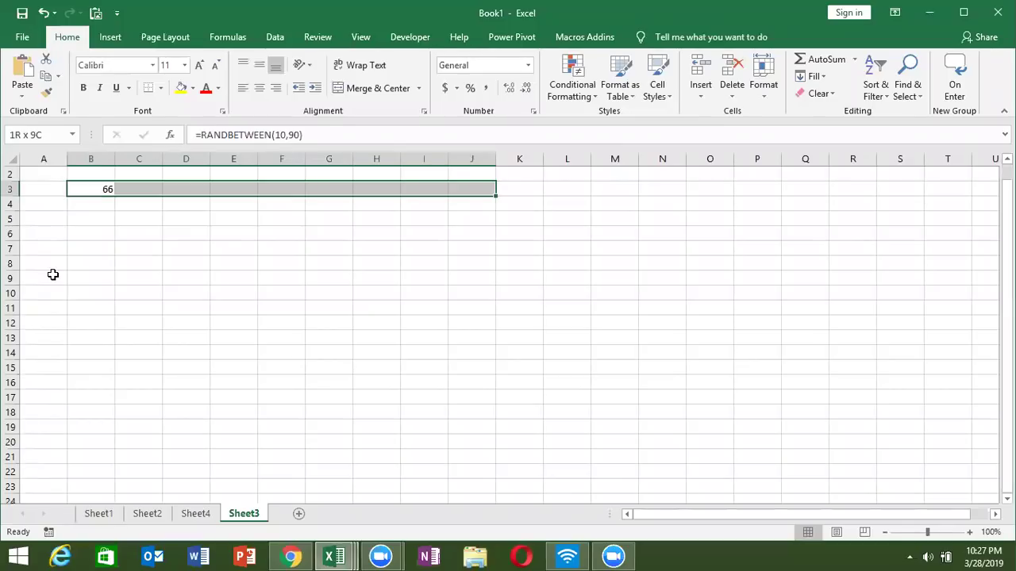
{"action": "key", "text": "shift+Down"}
{"action": "key", "text": "shift+Down"}
{"action": "key", "text": "shift+Down"}
{"action": "key", "text": "shift+Down"}
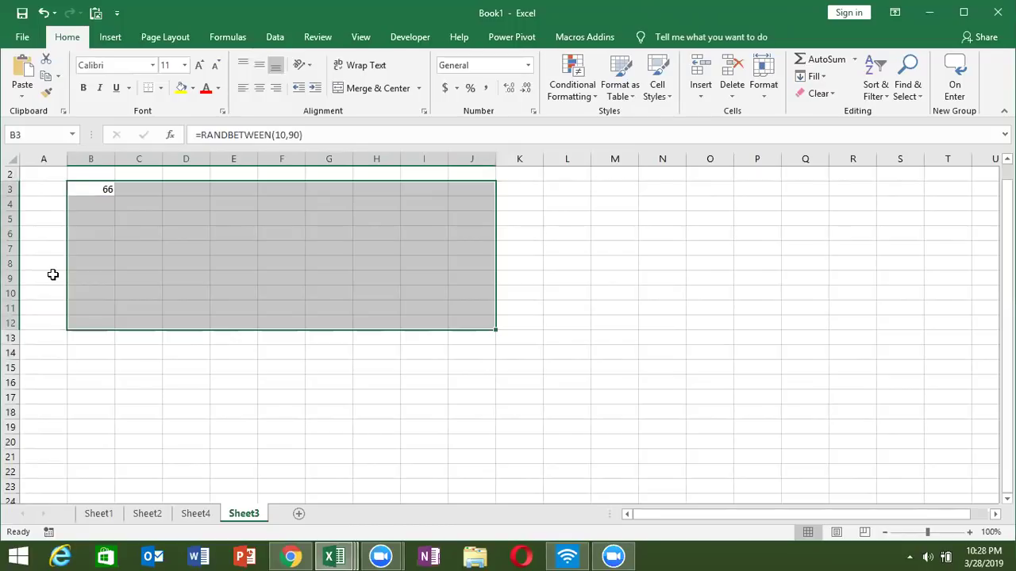
{"action": "key", "text": "ctrl+d"}
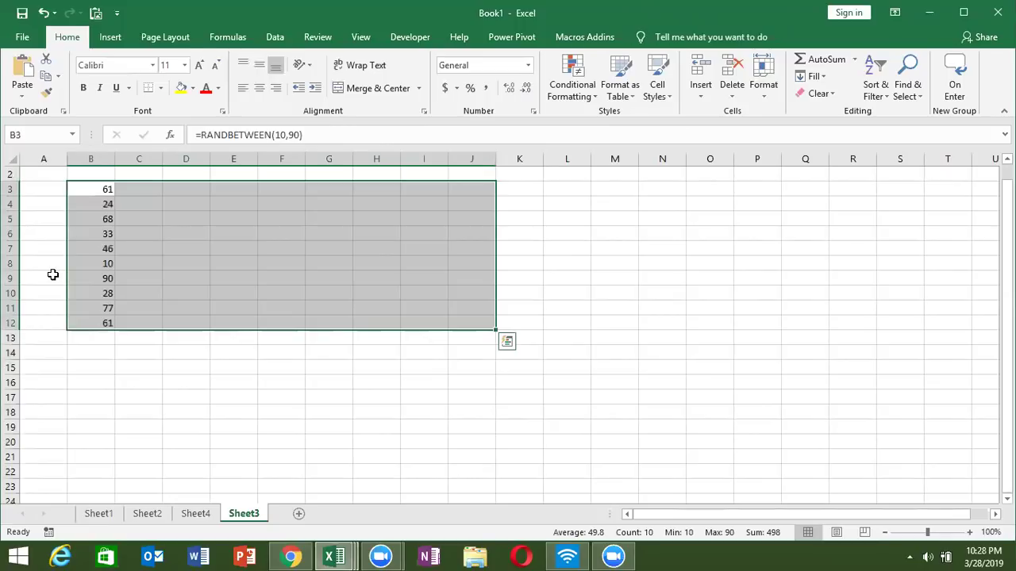
Fill the RANDBETWEEN formulas right across columns C to J with Ctrl+R.
{"action": "key", "text": "ctrl+r"}
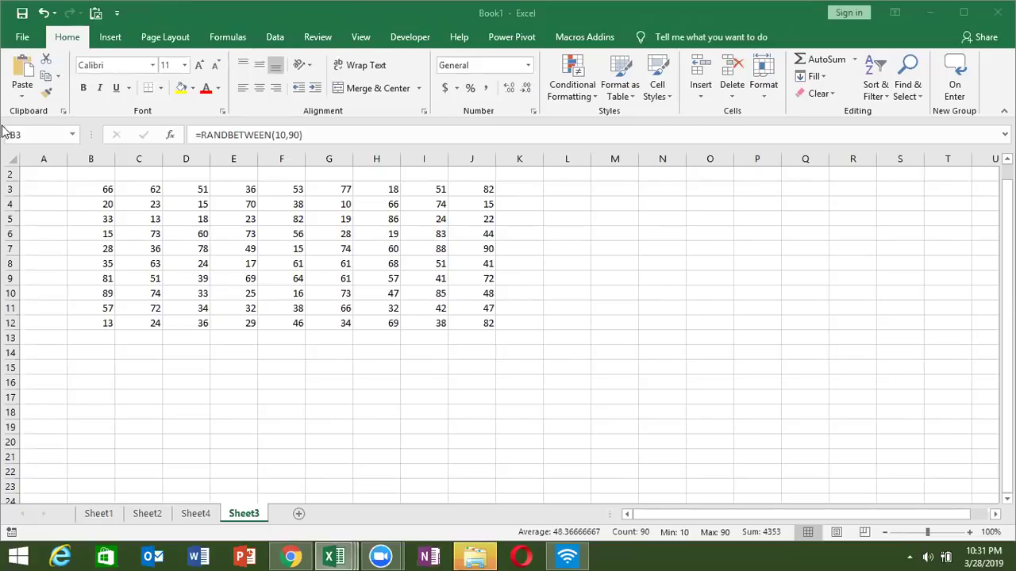
{"action": "left_click", "coordinate": [92, 187]}
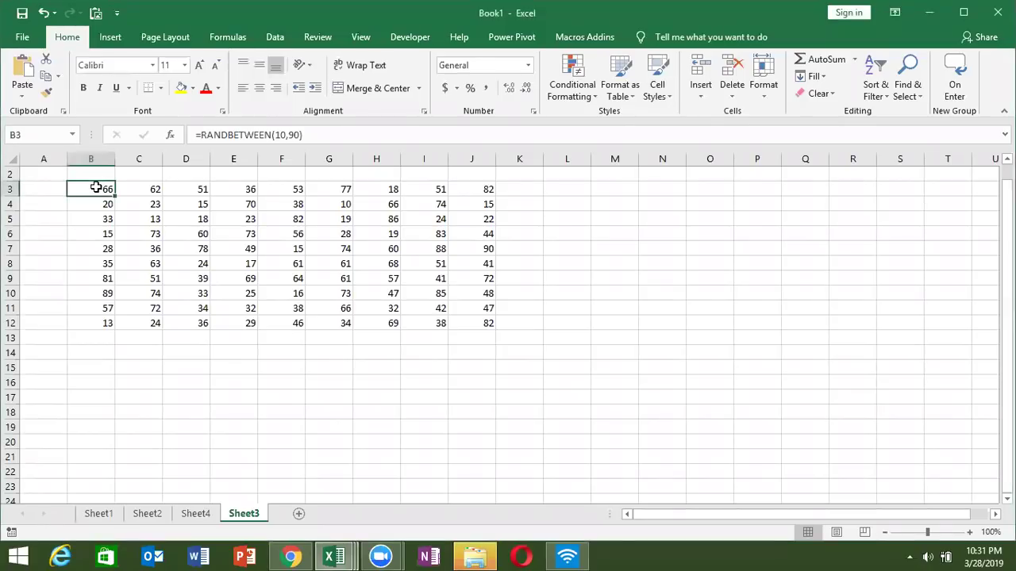
{"action": "left_click", "coordinate": [806, 78]}
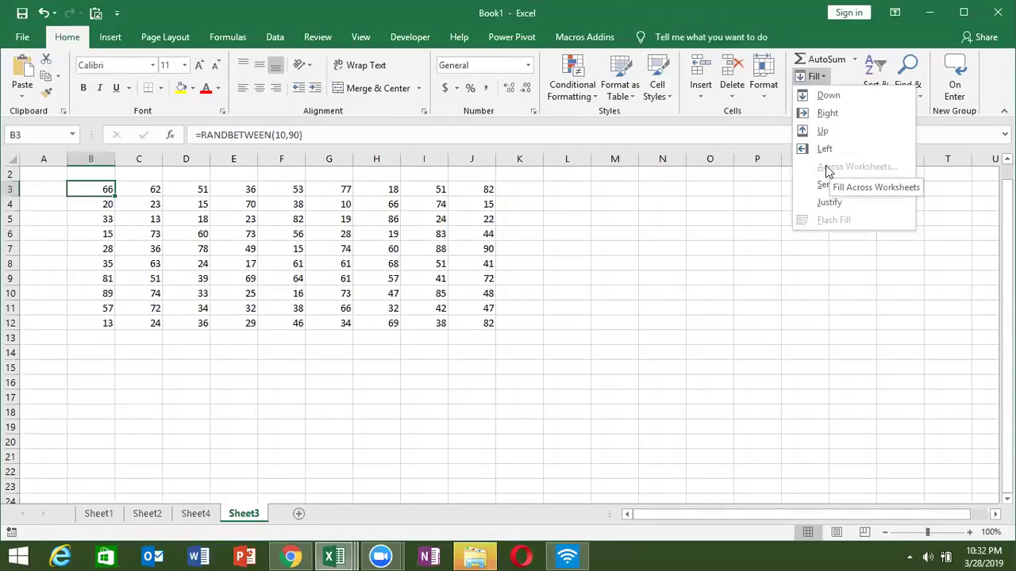
{"action": "left_click", "coordinate": [553, 397]}
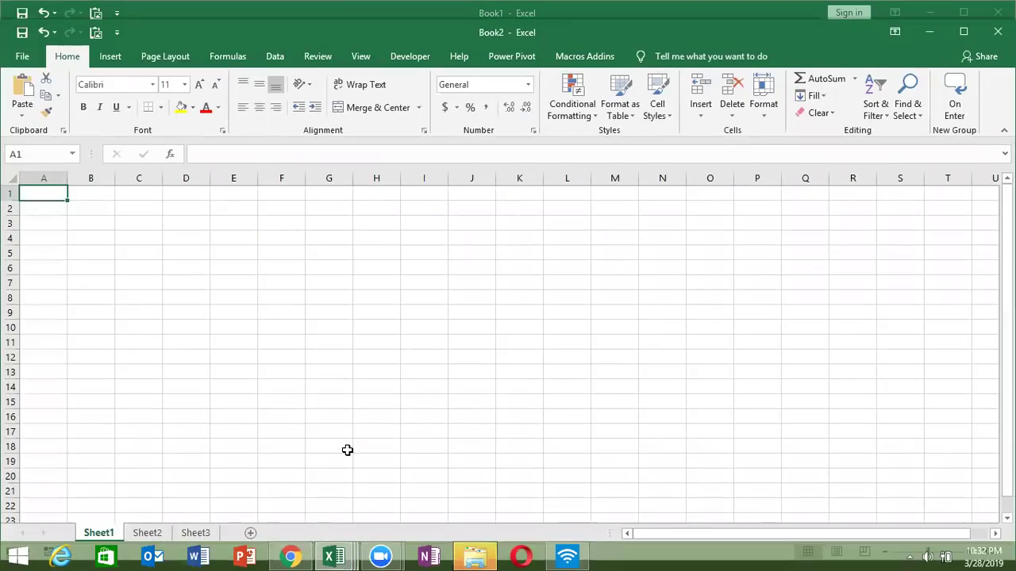
{"action": "double_click", "coordinate": [259, 42]}
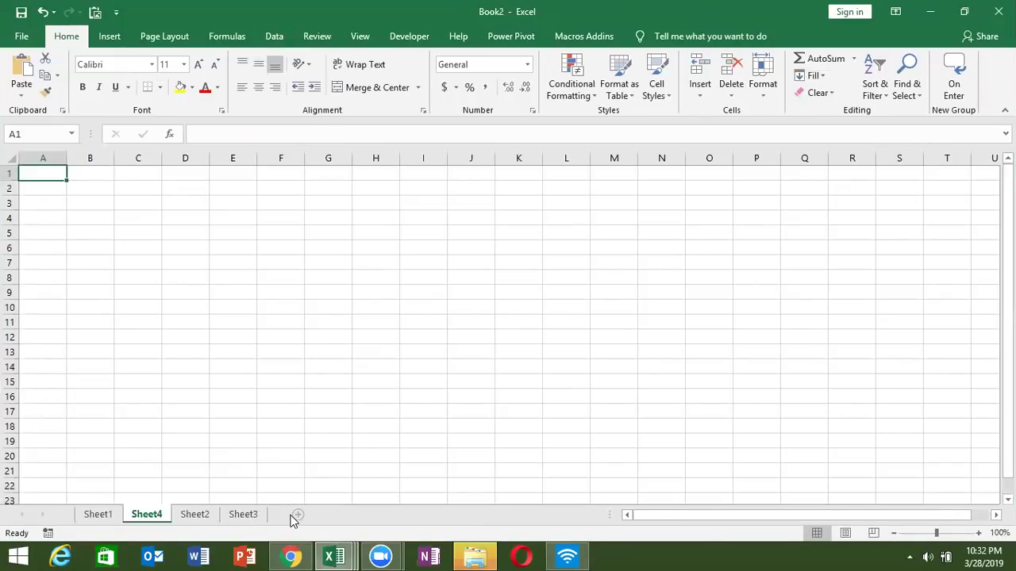
{"action": "left_click", "coordinate": [297, 515]}
{"action": "left_click", "coordinate": [343, 515]}
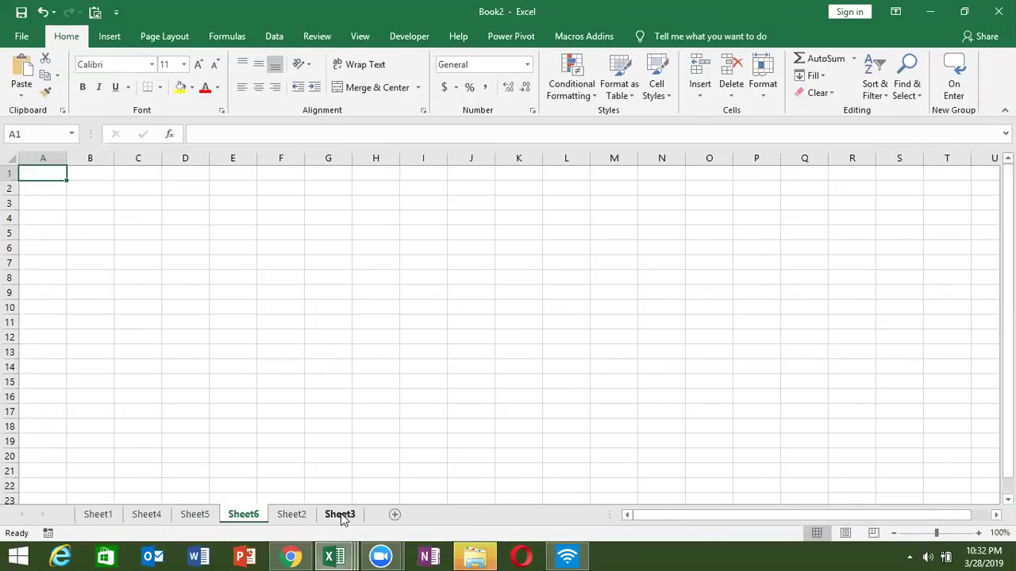
{"action": "left_click", "coordinate": [107, 520]}
{"action": "left_click", "coordinate": [142, 518]}
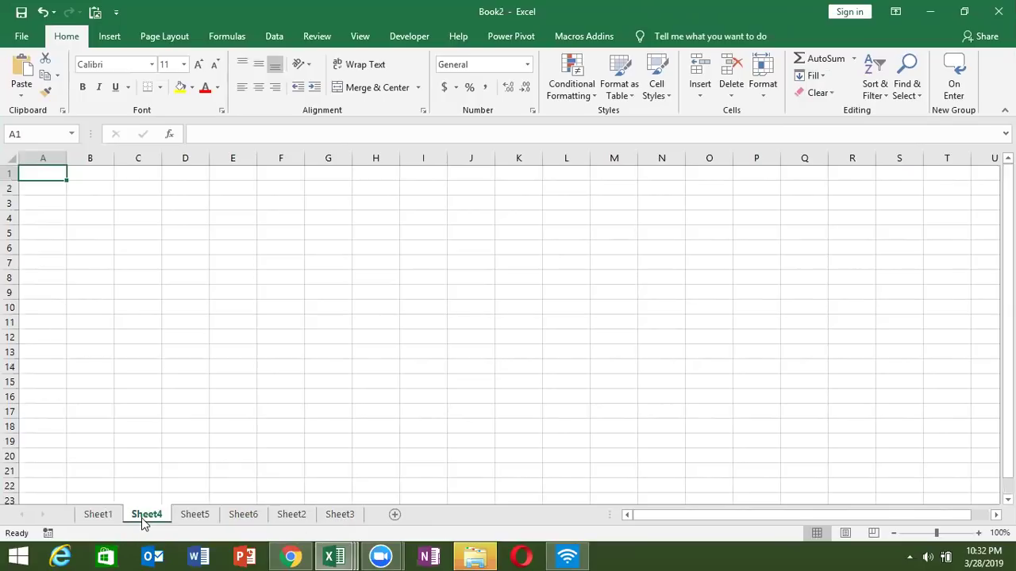
{"action": "left_click", "coordinate": [194, 517]}
{"action": "left_click", "coordinate": [114, 515]}
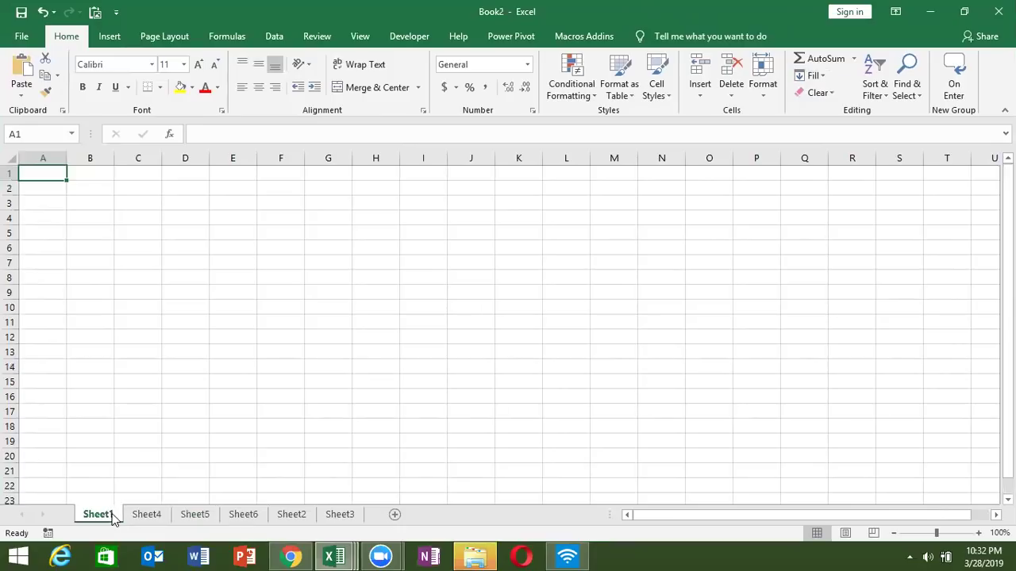
Enter 'Date' in A2 and today's date in B2, then copy A2:B2.
{"action": "left_click", "coordinate": [47, 190]}
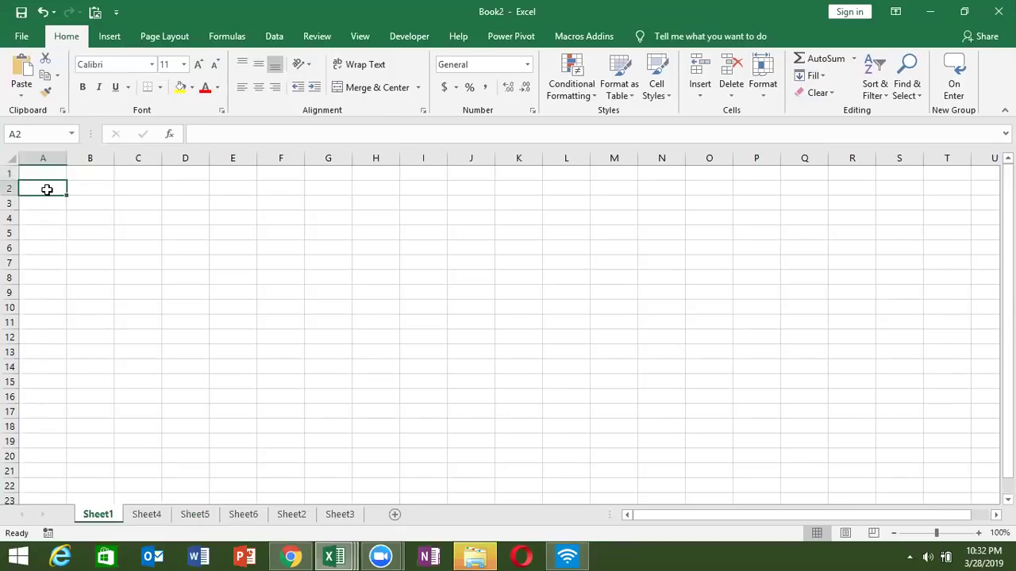
{"action": "type", "text": "Date"}
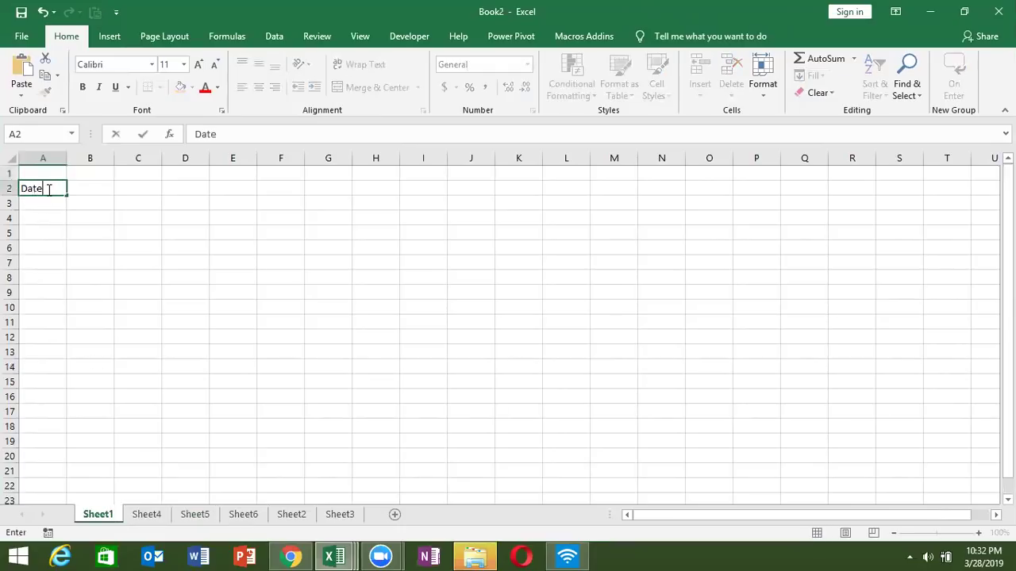
{"action": "key", "text": "Tab"}
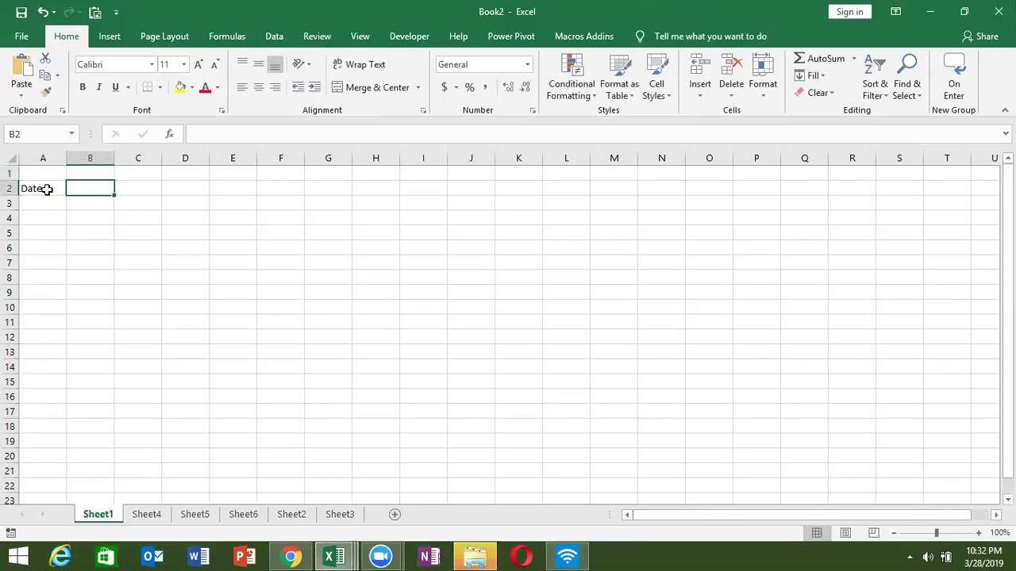
{"action": "key", "text": "ctrl+semicolon"}
{"action": "key", "text": "Return"}
{"action": "left_click", "coordinate": [47, 189]}
{"action": "key", "text": "shift+Right"}
{"action": "key", "text": "ctrl+c"}
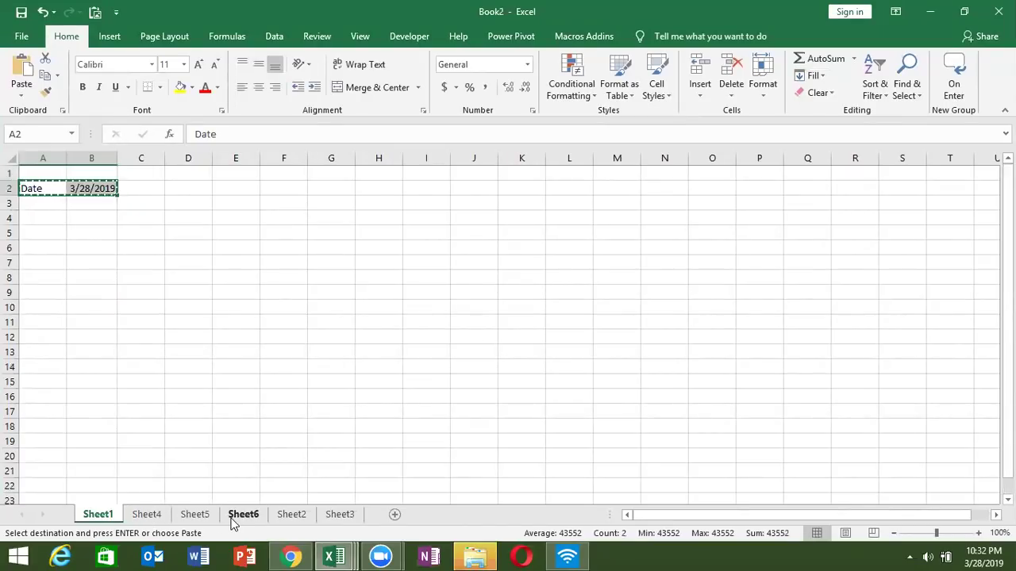
Group Sheet4 through Sheet3 and paste the Date row into A3.
{"action": "left_click", "coordinate": [151, 515]}
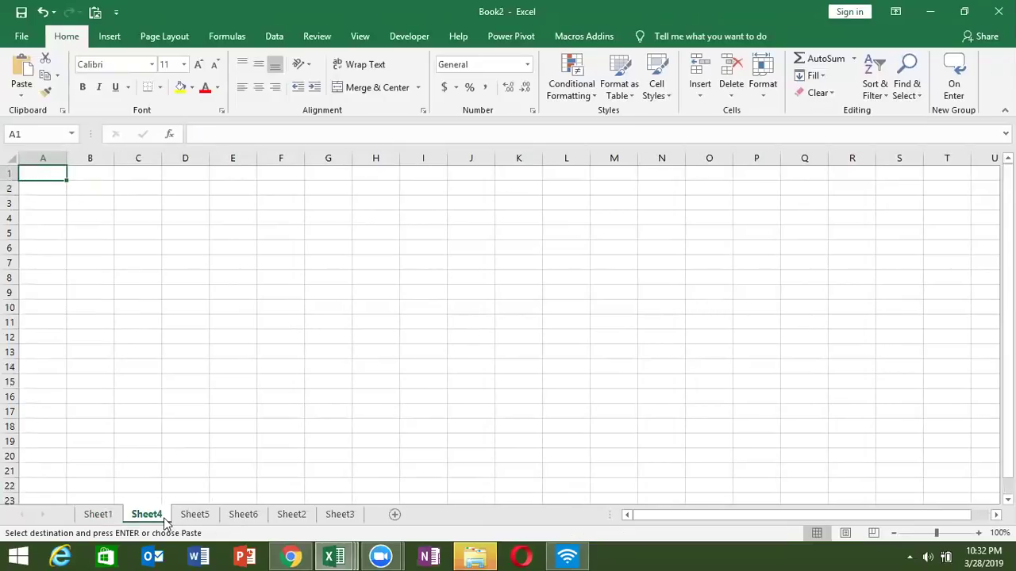
{"action": "left_click", "coordinate": [344, 516], "text": "shift"}
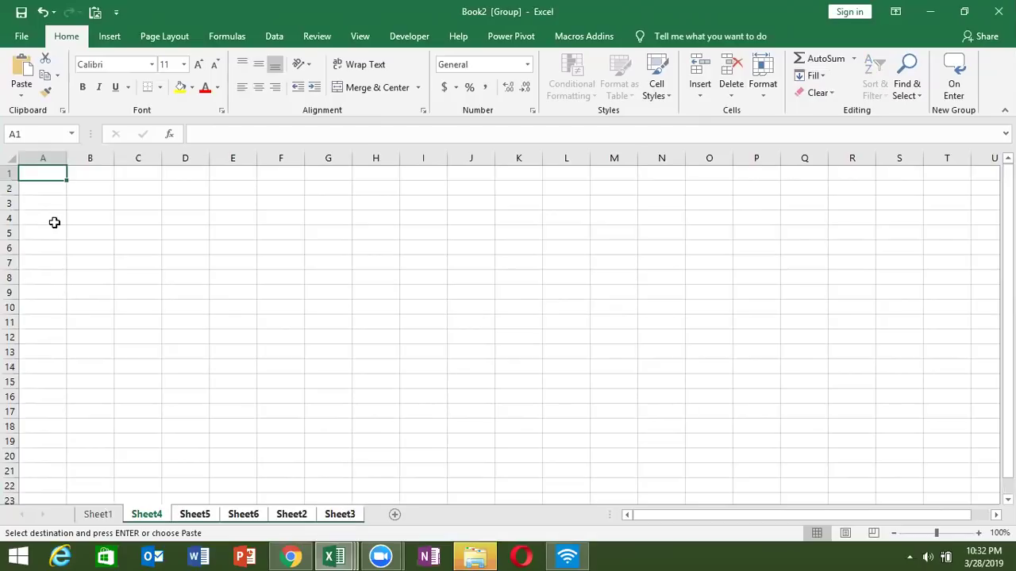
{"action": "left_click", "coordinate": [46, 205]}
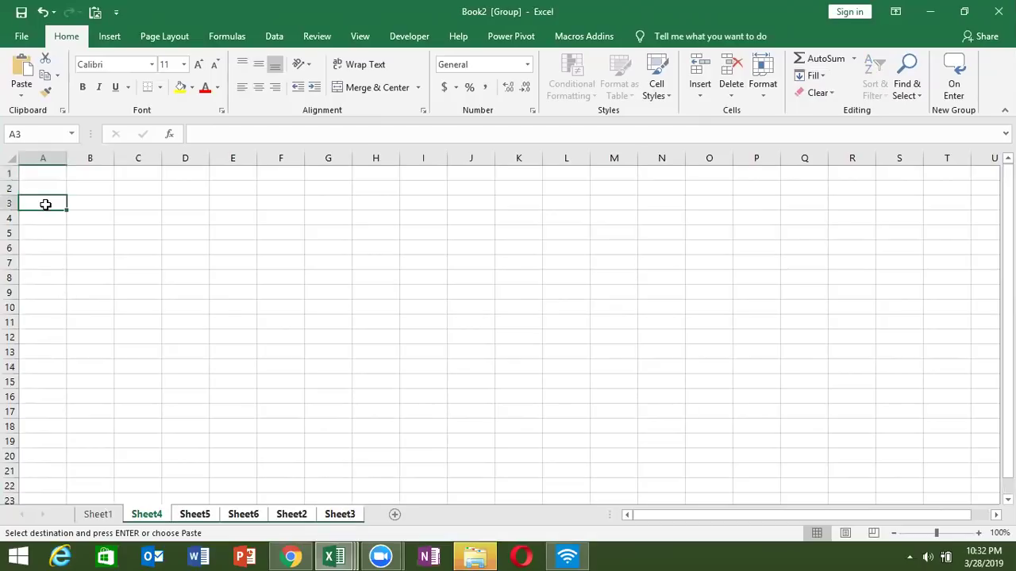
{"action": "key", "text": "ctrl+v"}
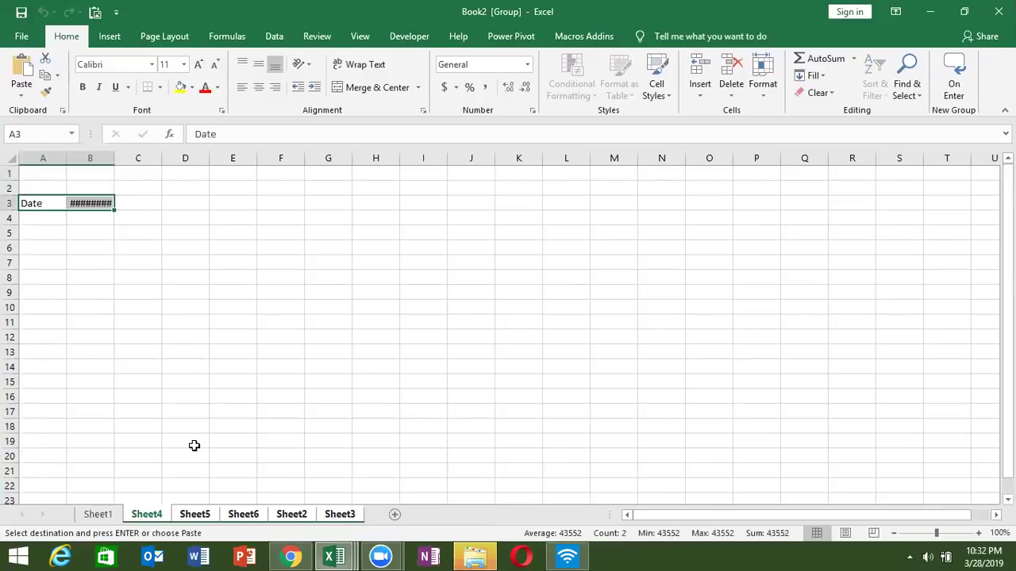
Review the pasted Date row on Sheet6, Sheet2 and Sheet3.
{"action": "left_click", "coordinate": [192, 446]}
{"action": "left_click", "coordinate": [238, 514]}
{"action": "left_click", "coordinate": [286, 514]}
{"action": "left_click", "coordinate": [343, 514]}
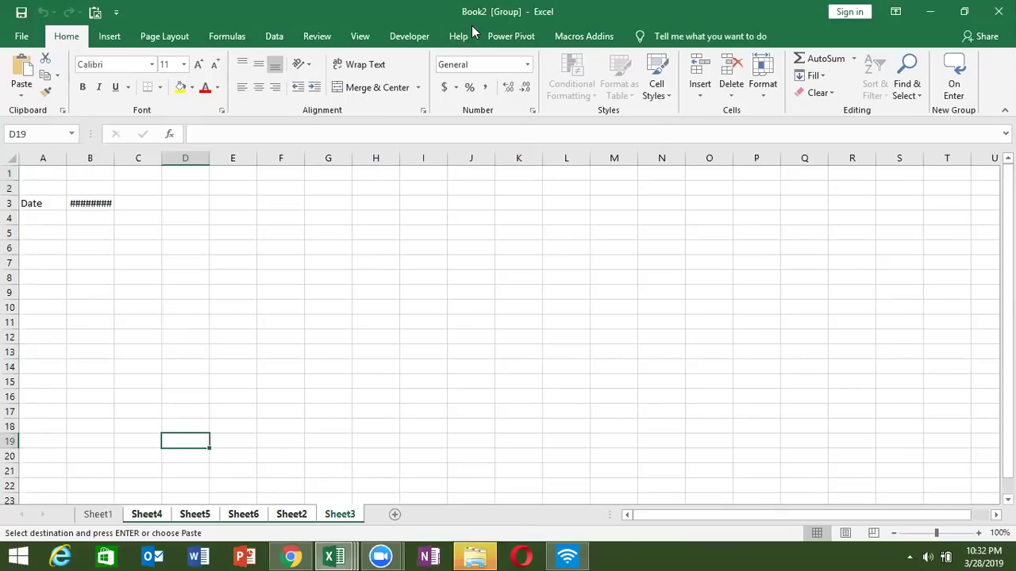
Shade Sheet1's A2:B2 yellow and fill it across all worksheets, contents and formats.
{"action": "left_click", "coordinate": [97, 514]}
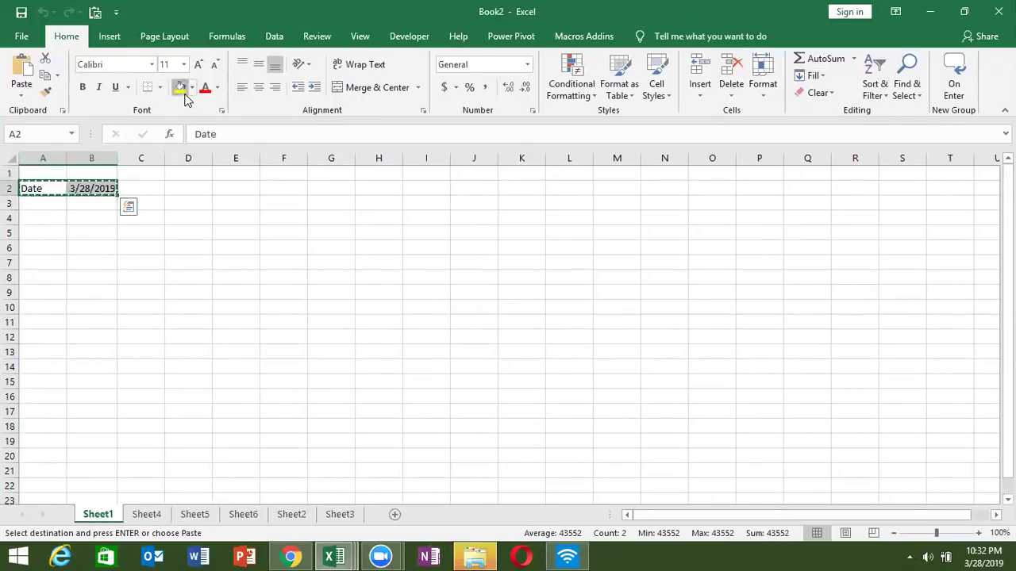
{"action": "left_click", "coordinate": [182, 89]}
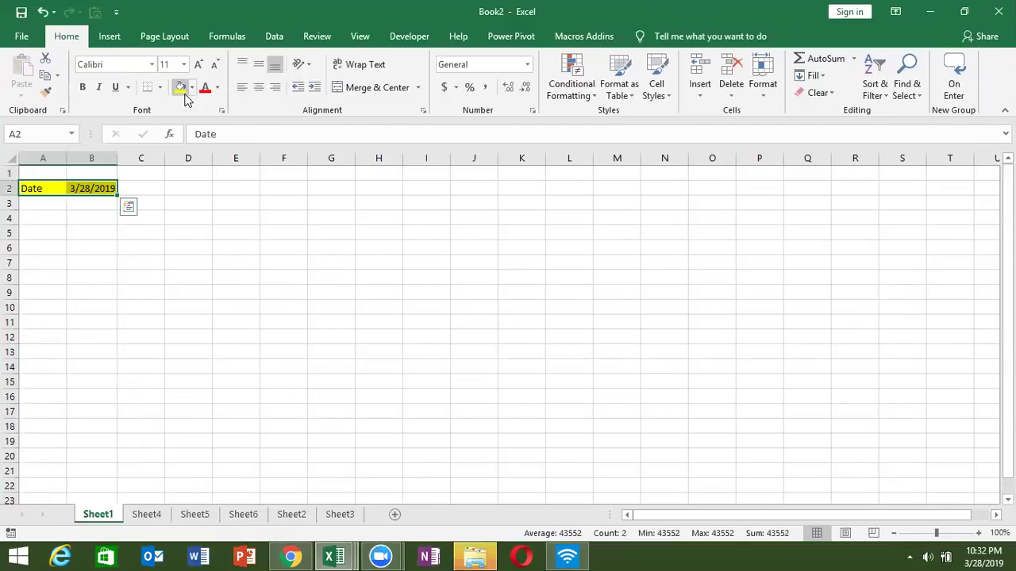
{"action": "left_click", "coordinate": [355, 520], "text": "shift"}
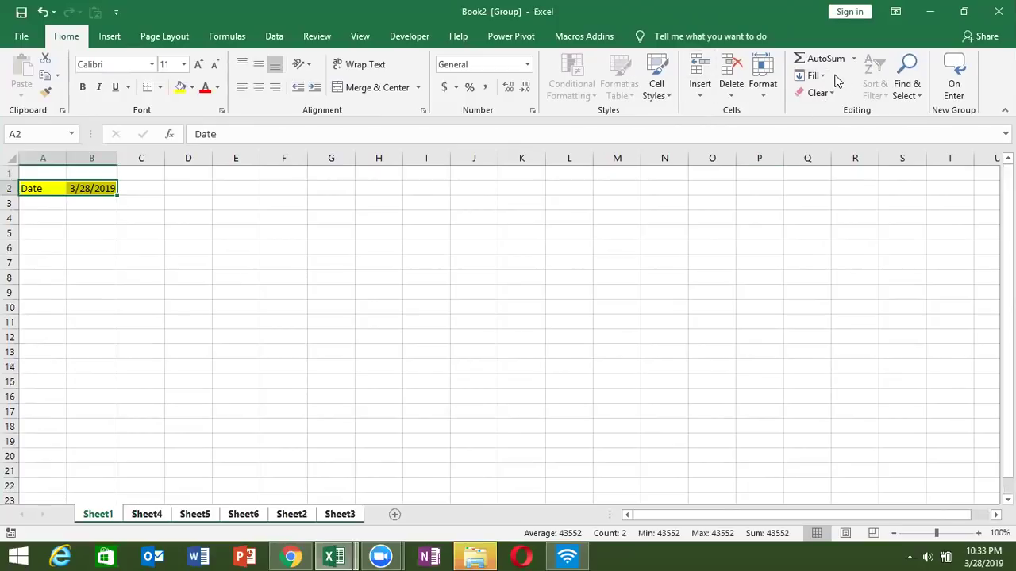
{"action": "left_click", "coordinate": [812, 76]}
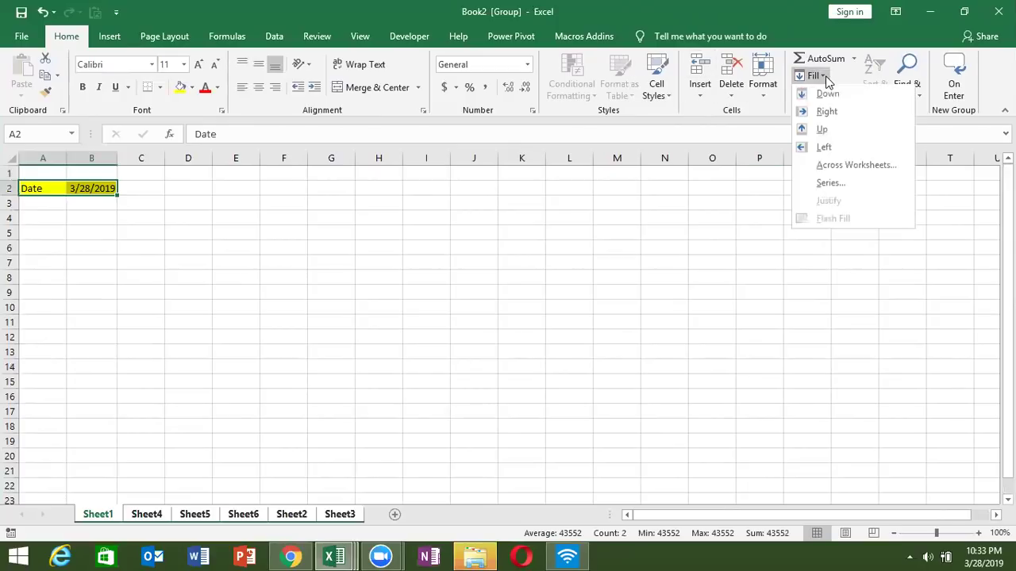
{"action": "left_click", "coordinate": [840, 167]}
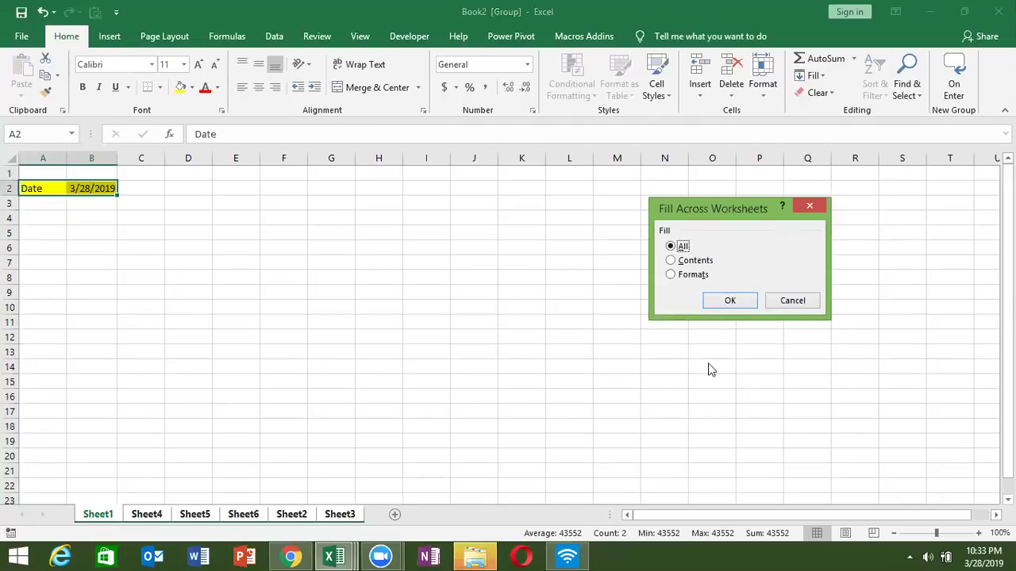
{"action": "left_click", "coordinate": [737, 302]}
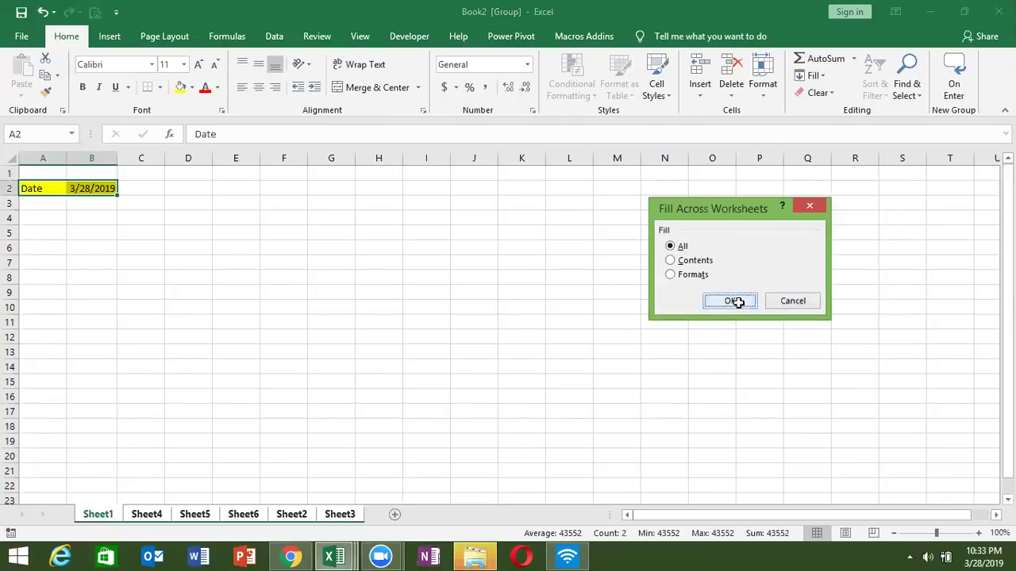
Check the filled row on each sheet, then AutoFit Sheet2's column B to show 3/28/2019.
{"action": "left_click", "coordinate": [155, 514]}
{"action": "left_click", "coordinate": [201, 514]}
{"action": "left_click", "coordinate": [246, 514]}
{"action": "left_click", "coordinate": [288, 515]}
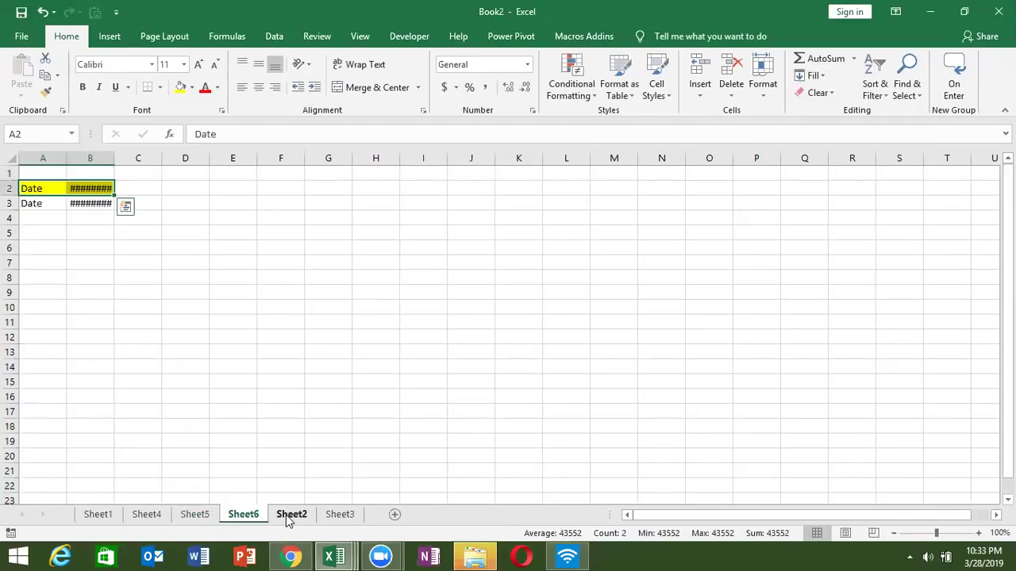
{"action": "double_click", "coordinate": [115, 158]}
{"action": "left_click", "coordinate": [813, 75]}
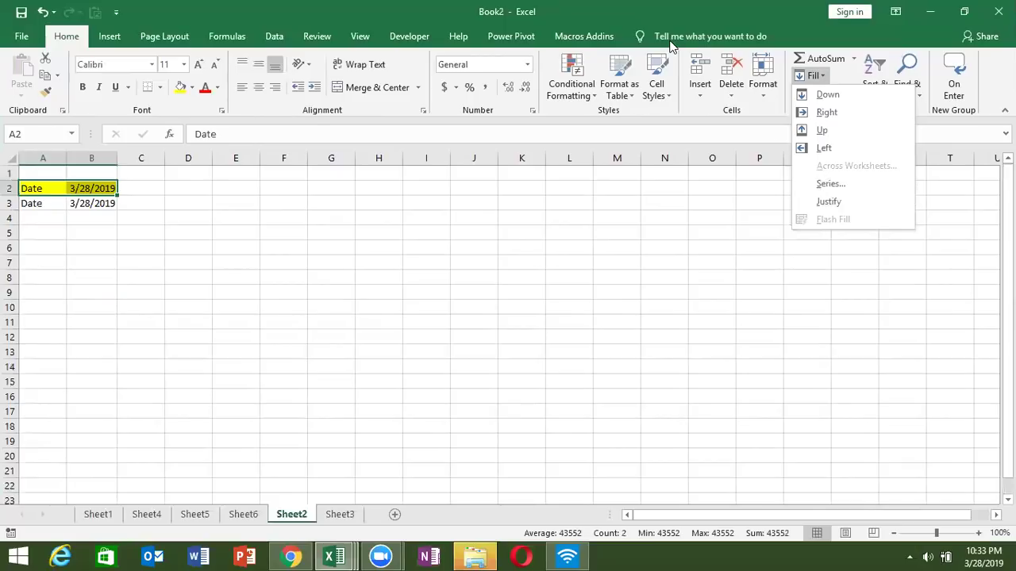
{"action": "key", "text": "Escape"}
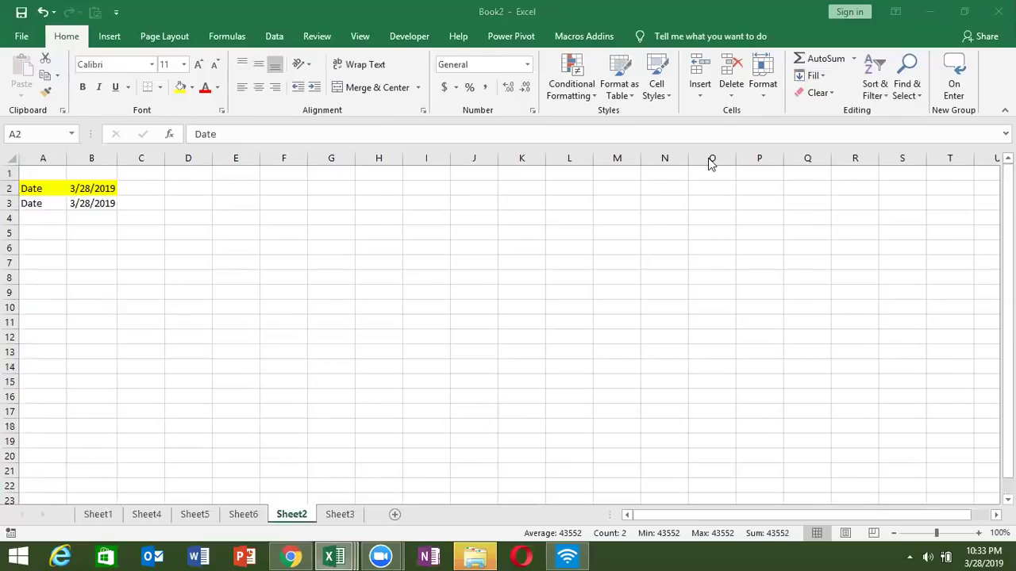
Enter 1 in G1 and 2 in G2.
{"action": "left_click", "coordinate": [874, 96]}
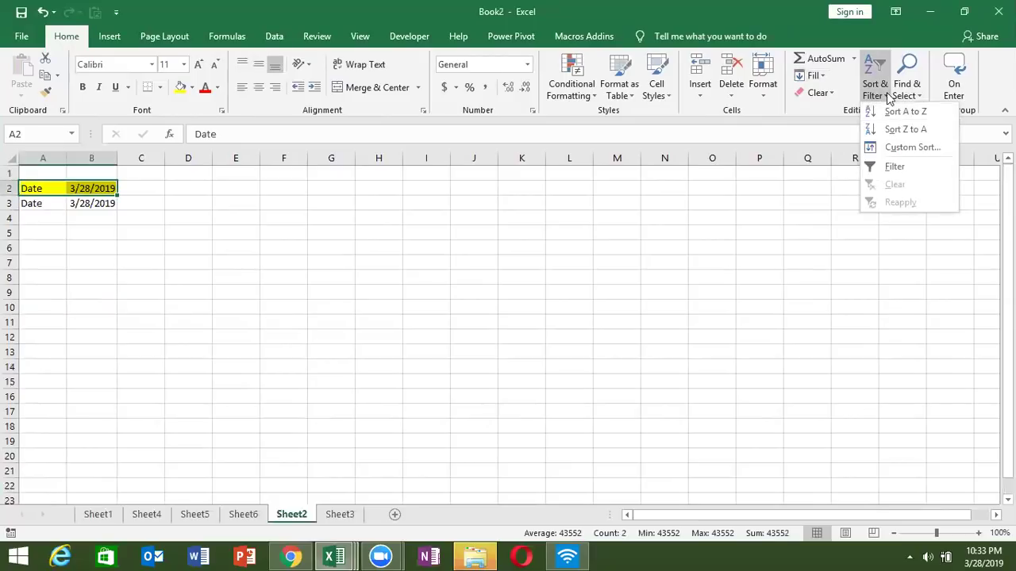
{"action": "left_click", "coordinate": [820, 77]}
{"action": "left_click", "coordinate": [820, 77]}
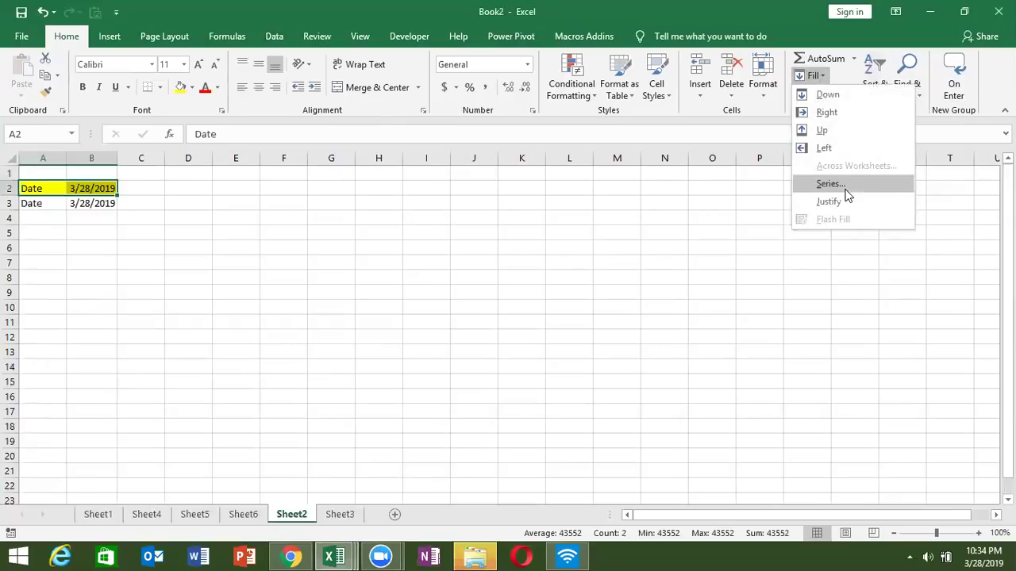
{"action": "left_click", "coordinate": [370, 186]}
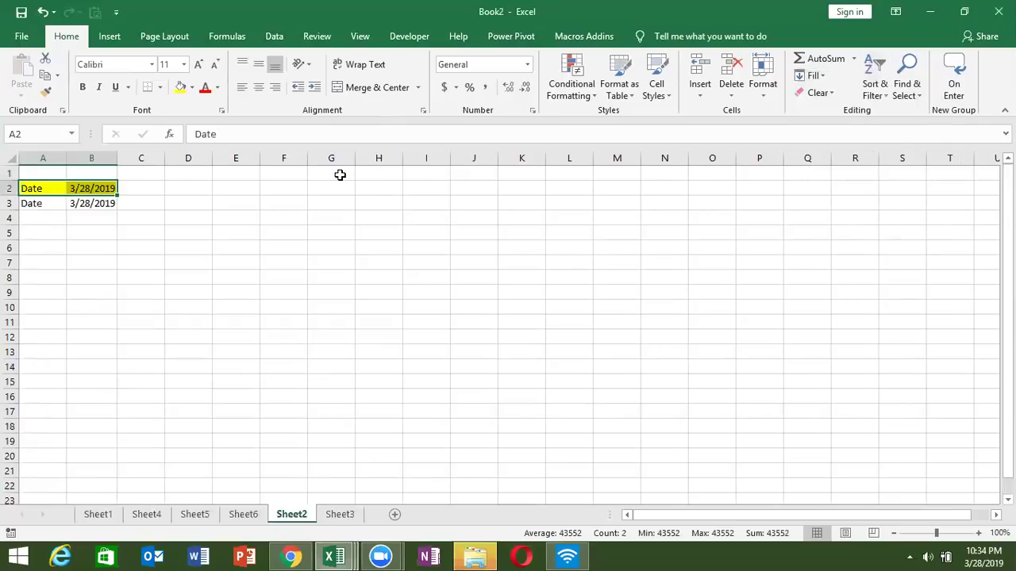
{"action": "left_click", "coordinate": [339, 175]}
{"action": "type", "text": "1"}
{"action": "key", "text": "Return"}
{"action": "type", "text": "2"}
{"action": "key", "text": "Return"}
{"action": "key", "text": "Up"}
Undo a trial fill of the 1, 2 pattern and select G1:G16.
{"action": "left_click", "coordinate": [339, 175]}
{"action": "key", "text": "shift+Down"}
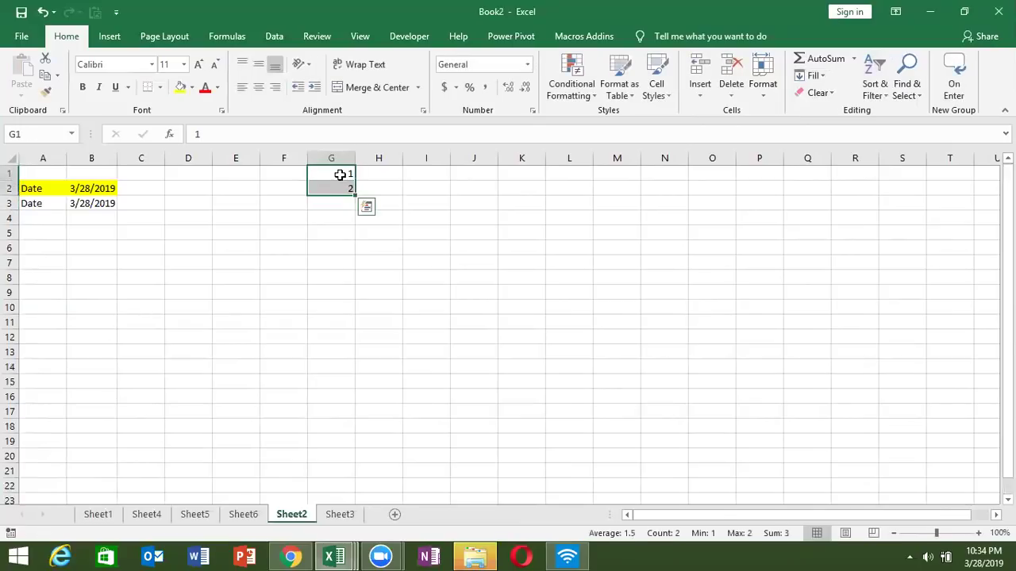
{"action": "left_click_drag", "start_coordinate": [356, 194], "coordinate": [331, 350]}
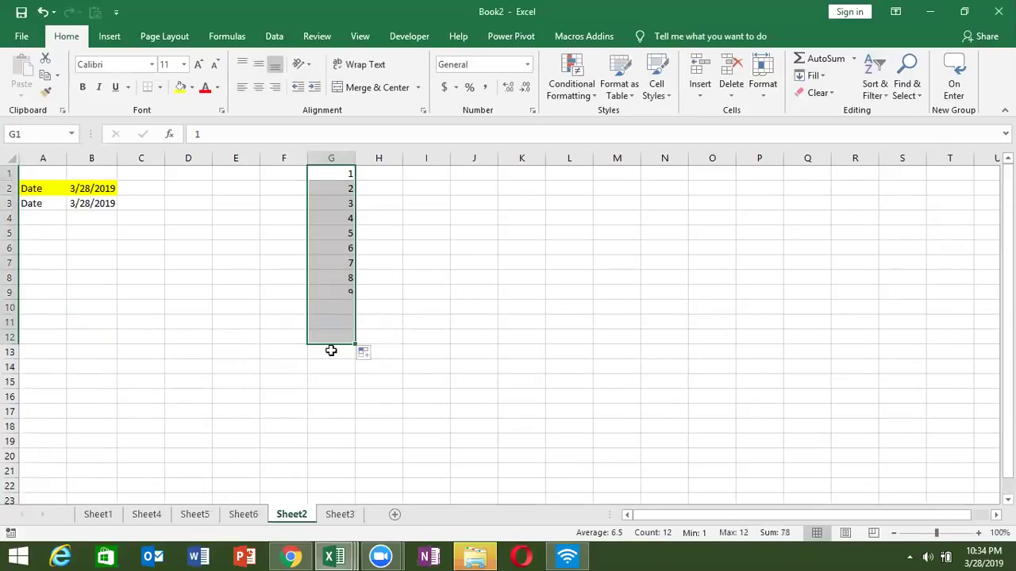
{"action": "key", "text": "ctrl+z"}
{"action": "key", "text": "ctrl+z"}
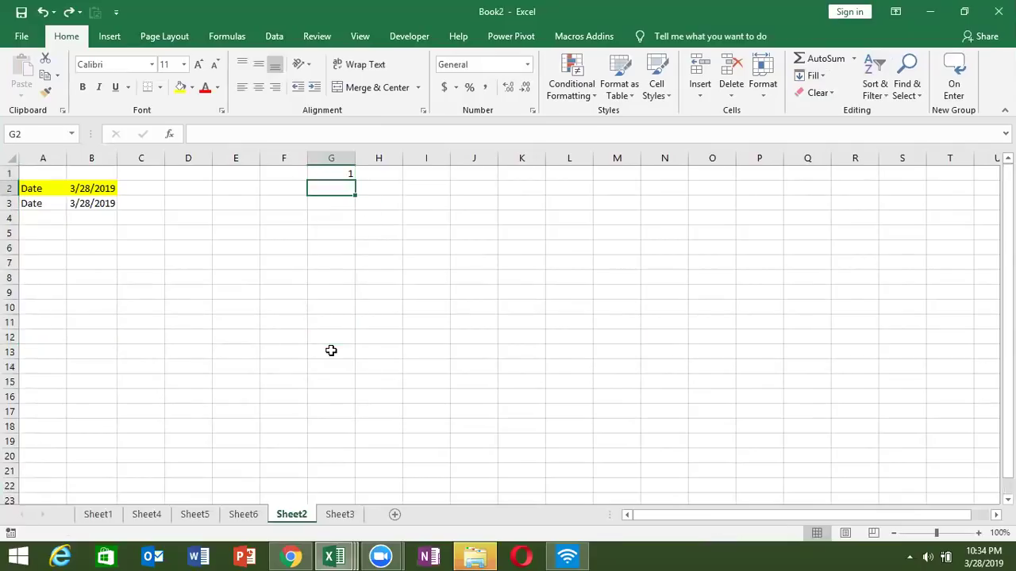
{"action": "key", "text": "Up"}
{"action": "key", "text": "shift+Down"}
{"action": "key", "text": "shift+Down"}
{"action": "key", "text": "shift+Down"}
{"action": "key", "text": "shift+Down"}
{"action": "key", "text": "shift+Down"}
{"action": "key", "text": "shift+Down"}
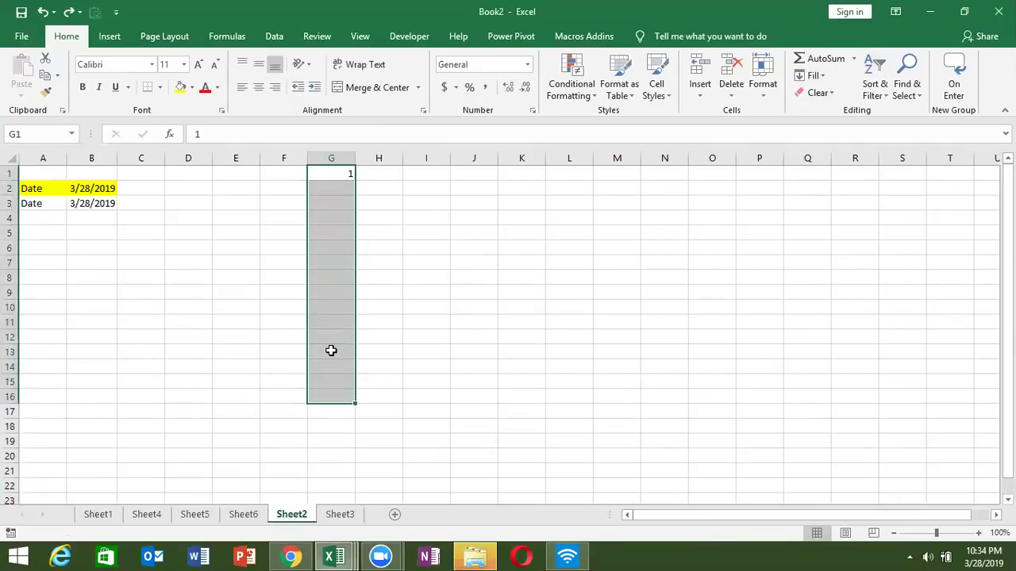
Fill G1:G16 with a counting series using Fill > Series.
{"action": "left_click", "coordinate": [815, 76]}
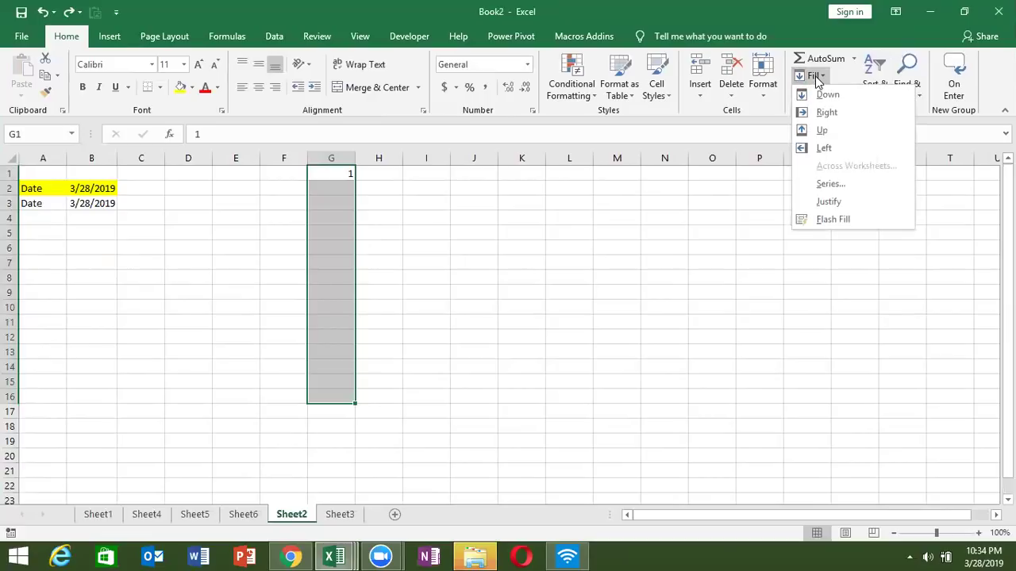
{"action": "left_click", "coordinate": [830, 184]}
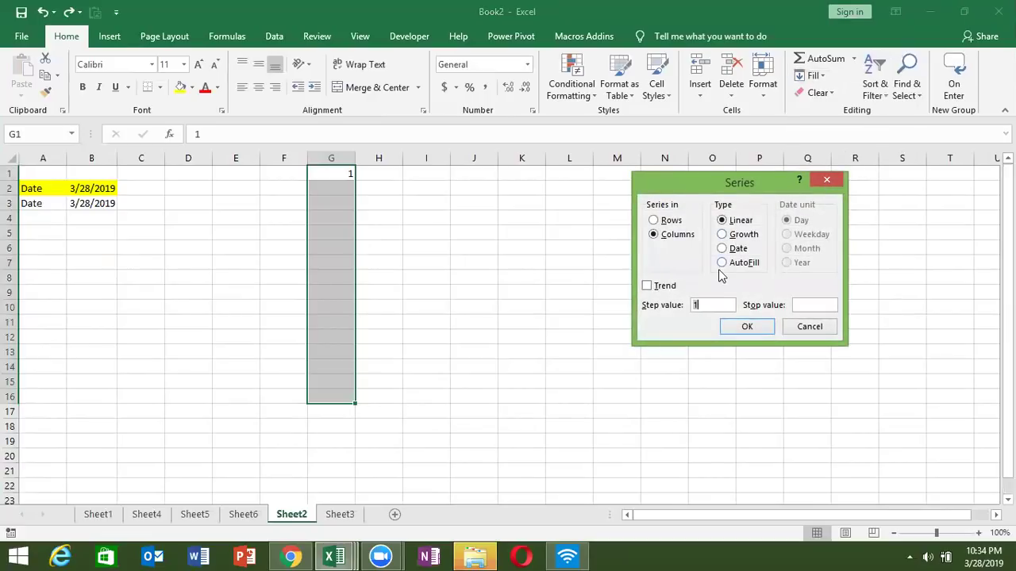
{"action": "left_click", "coordinate": [709, 306]}
{"action": "left_click", "coordinate": [765, 327]}
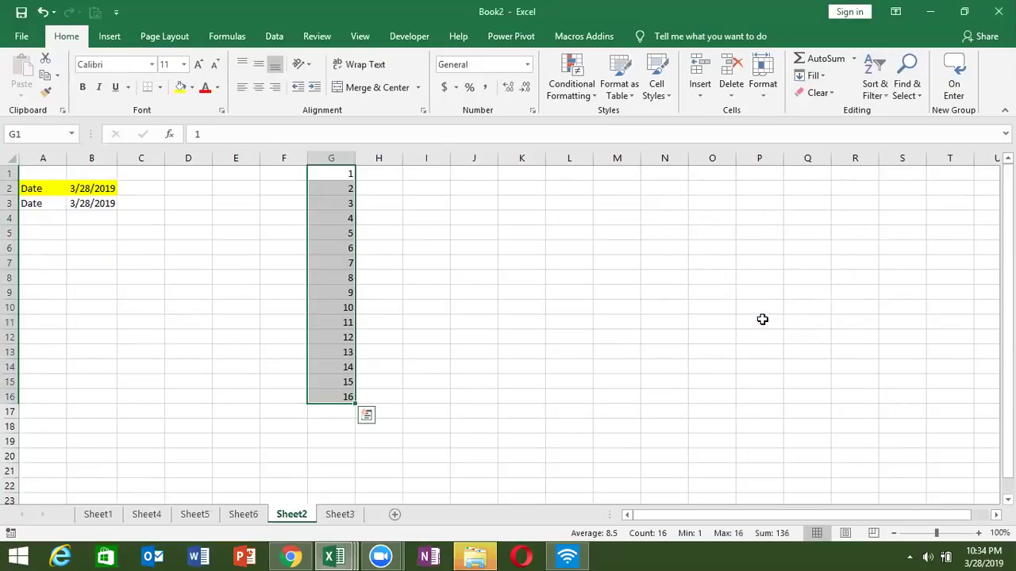
Refill G1:G16 as a Growth series with step value 2, doubling up to 32768.
{"action": "left_click", "coordinate": [823, 77]}
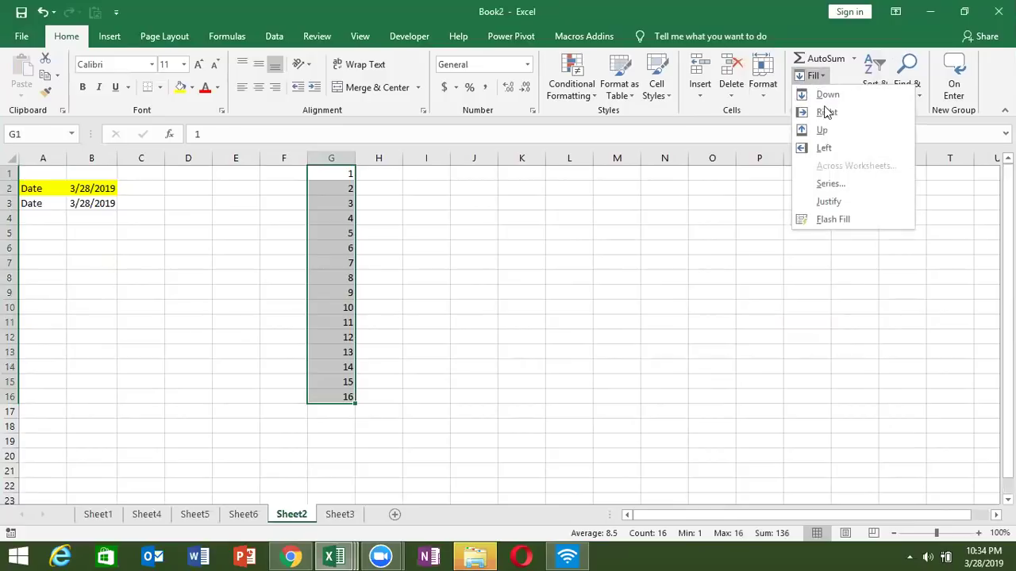
{"action": "left_click", "coordinate": [825, 184]}
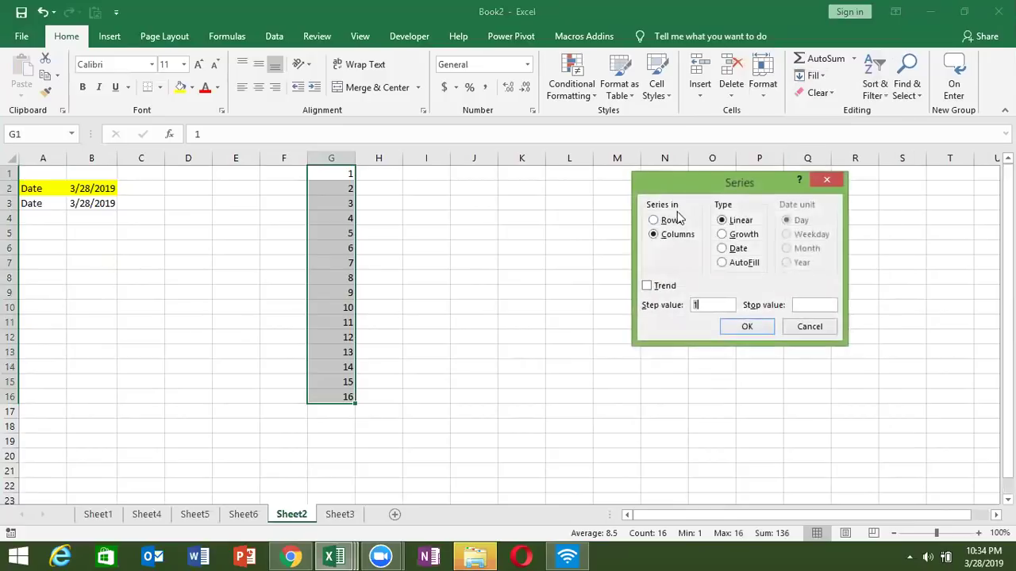
{"action": "left_click", "coordinate": [726, 239]}
{"action": "double_click", "coordinate": [703, 305]}
{"action": "type", "text": "2"}
{"action": "key", "text": "Return"}
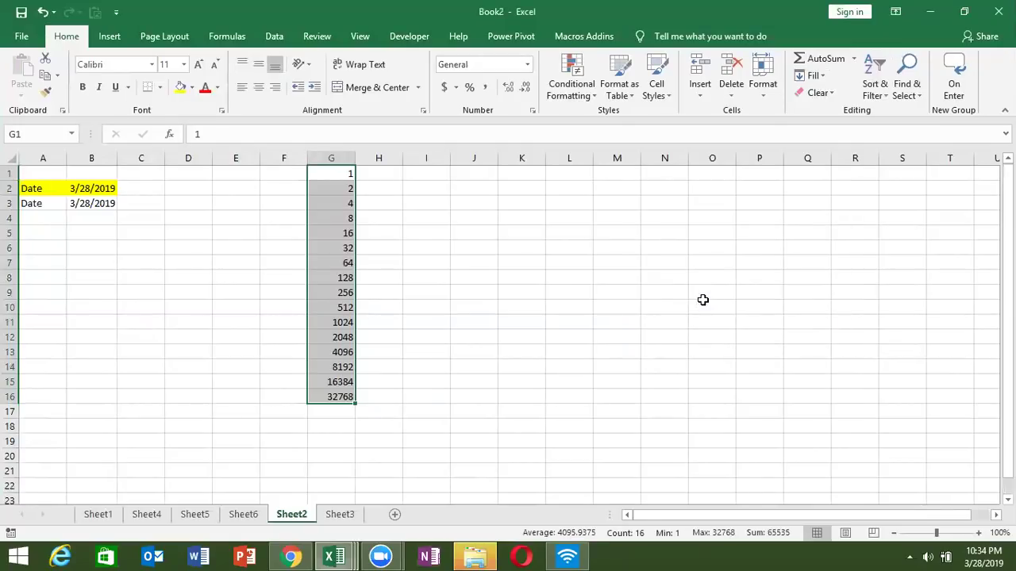
Enter the starting date 3/1 (1-Mar) in cell H1.
{"action": "key", "text": "alt"}
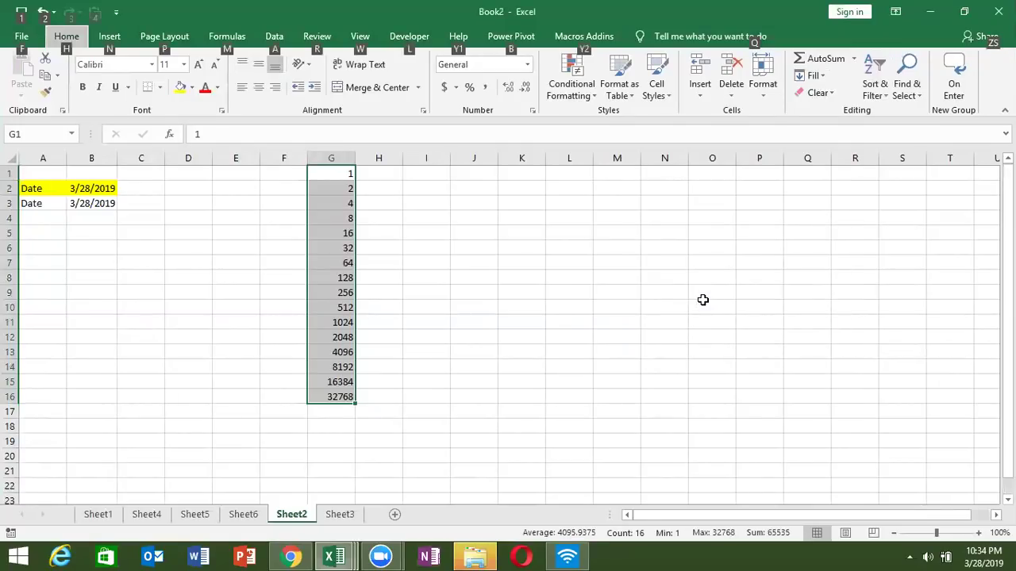
{"action": "key", "text": "alt"}
{"action": "left_click_drag", "start_coordinate": [638, 277], "coordinate": [355, 173]}
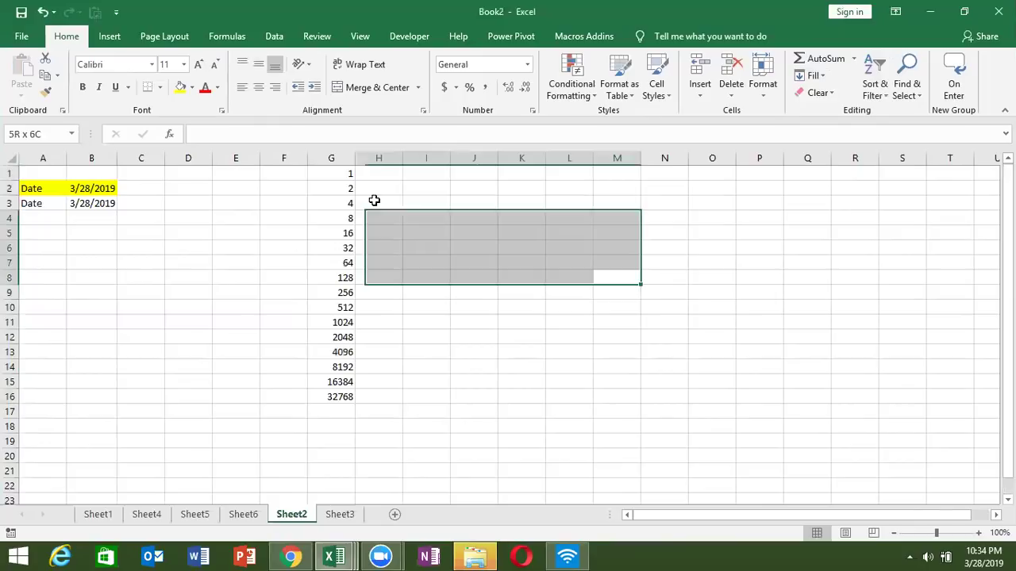
{"action": "left_click", "coordinate": [350, 174]}
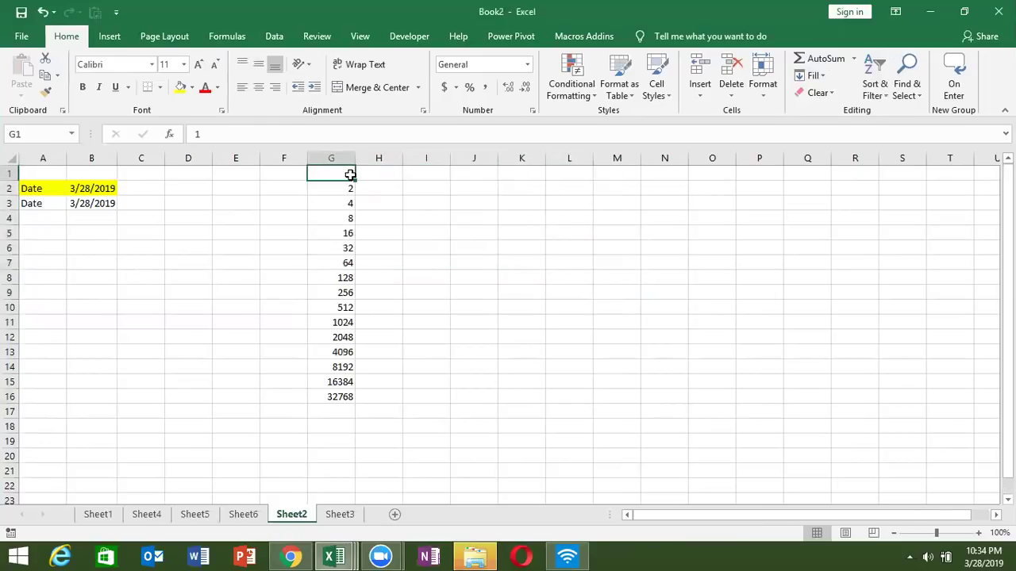
{"action": "key", "text": "Right"}
{"action": "type", "text": "3/1"}
{"action": "key", "text": "Return"}
Select H1:H16 and fill it with a daily Date series ending 16-Mar.
{"action": "key", "text": "Up"}
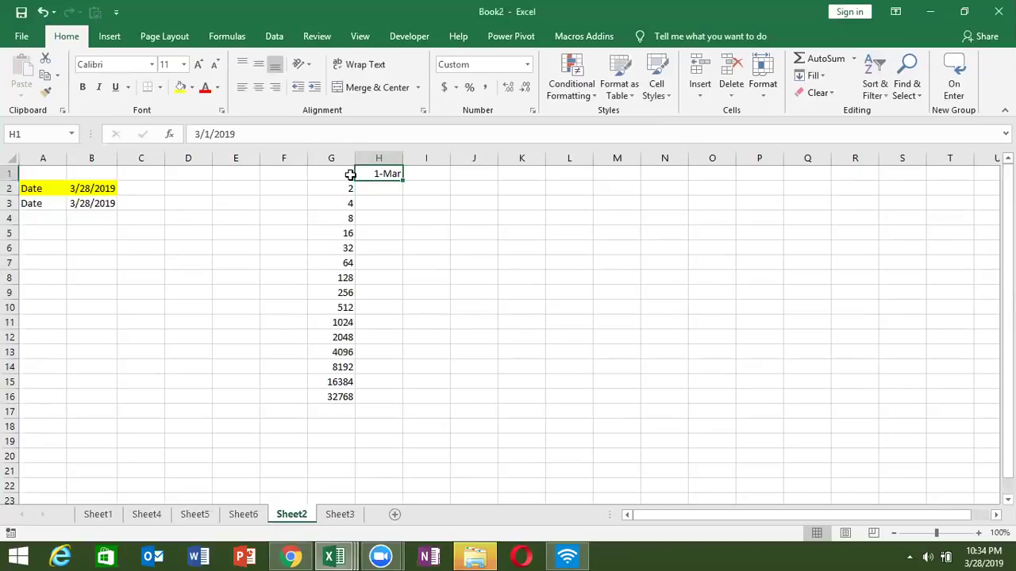
{"action": "key", "text": "shift+Down"}
{"action": "key", "text": "shift+Down"}
{"action": "key", "text": "shift+Down"}
{"action": "key", "text": "shift+Down"}
{"action": "key", "text": "shift+Down"}
{"action": "key", "text": "shift+Down"}
{"action": "key", "text": "shift+Down"}
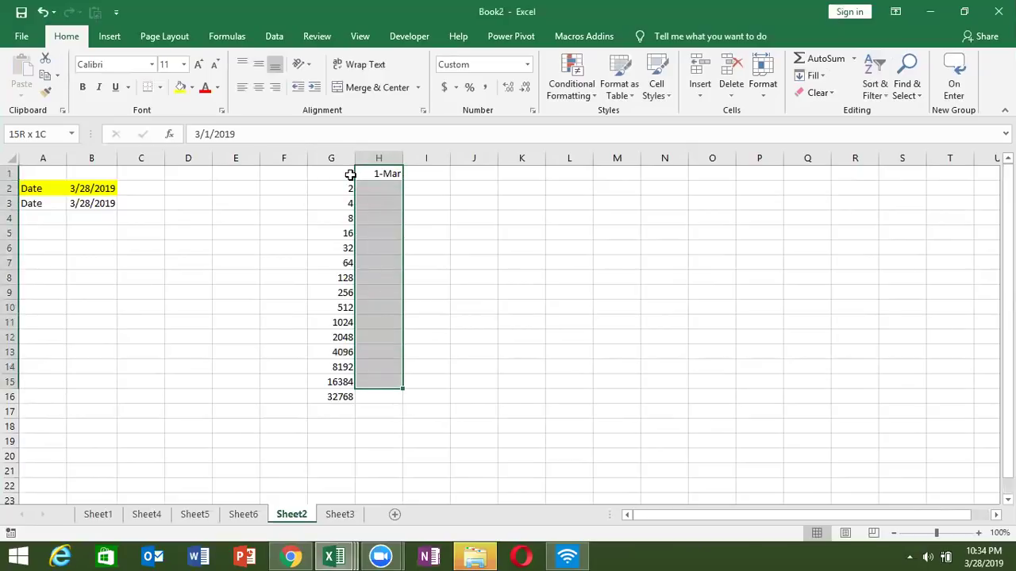
{"action": "key", "text": "shift+Down"}
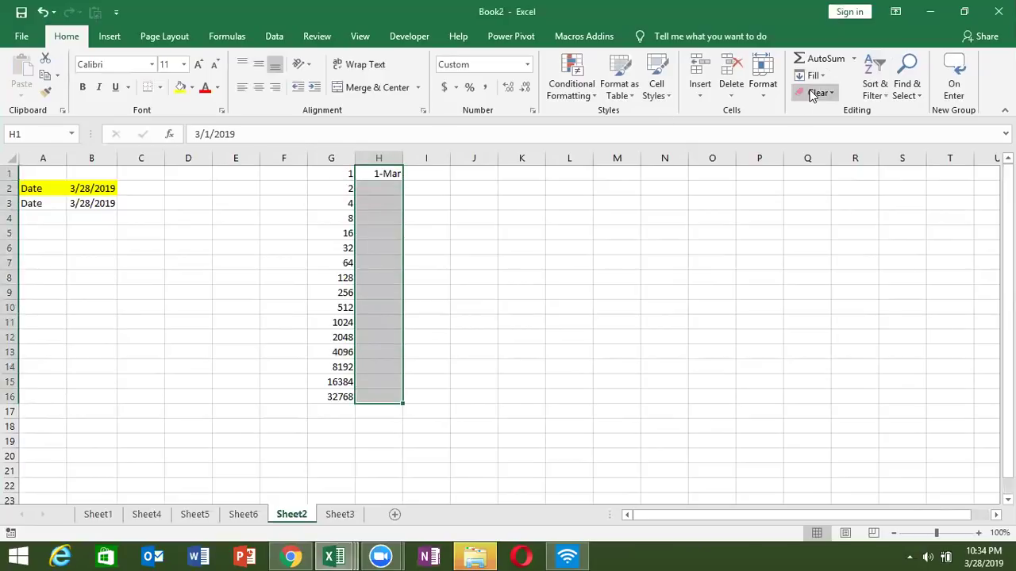
{"action": "left_click", "coordinate": [816, 77]}
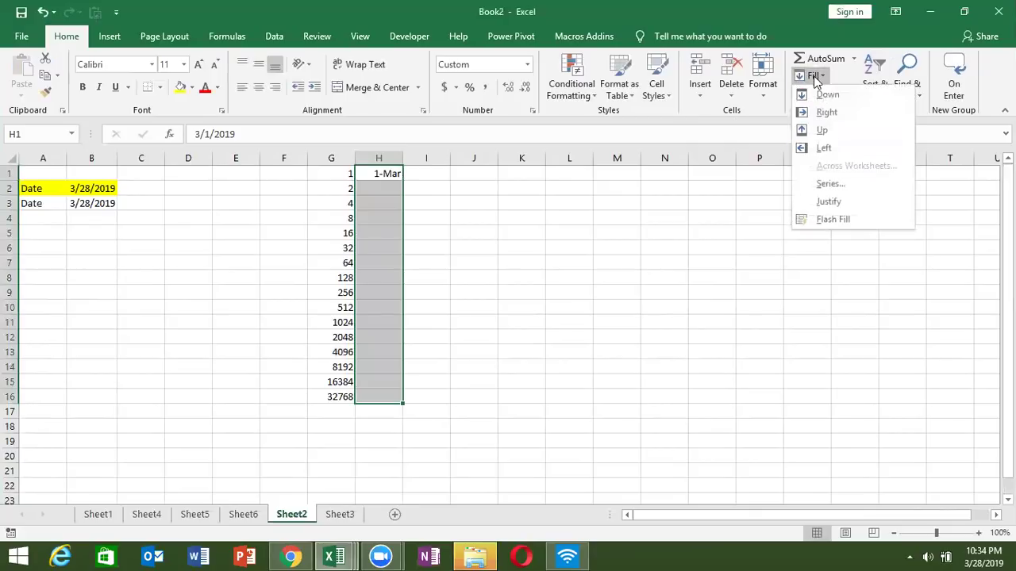
{"action": "left_click", "coordinate": [835, 185]}
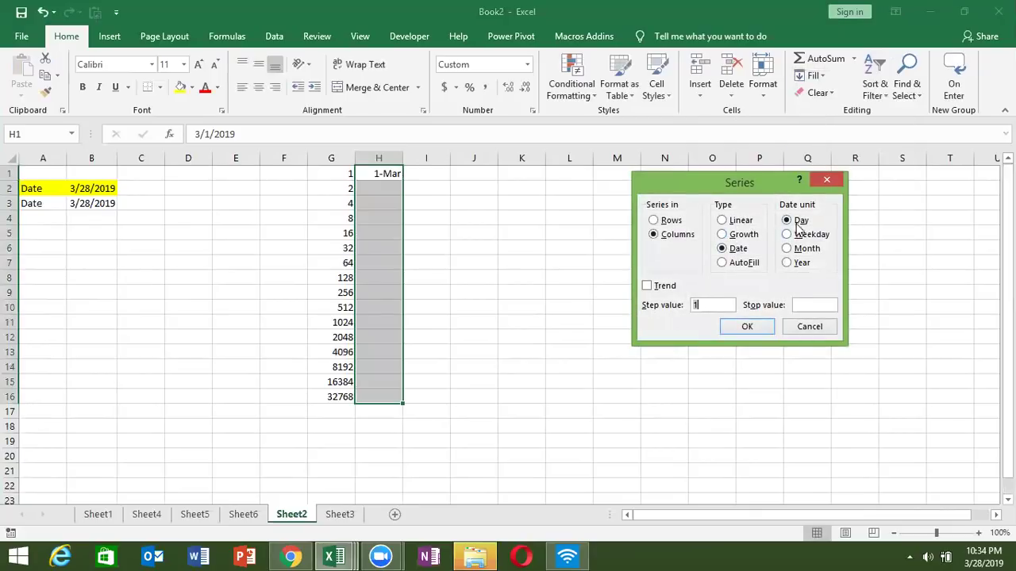
{"action": "left_click", "coordinate": [763, 326]}
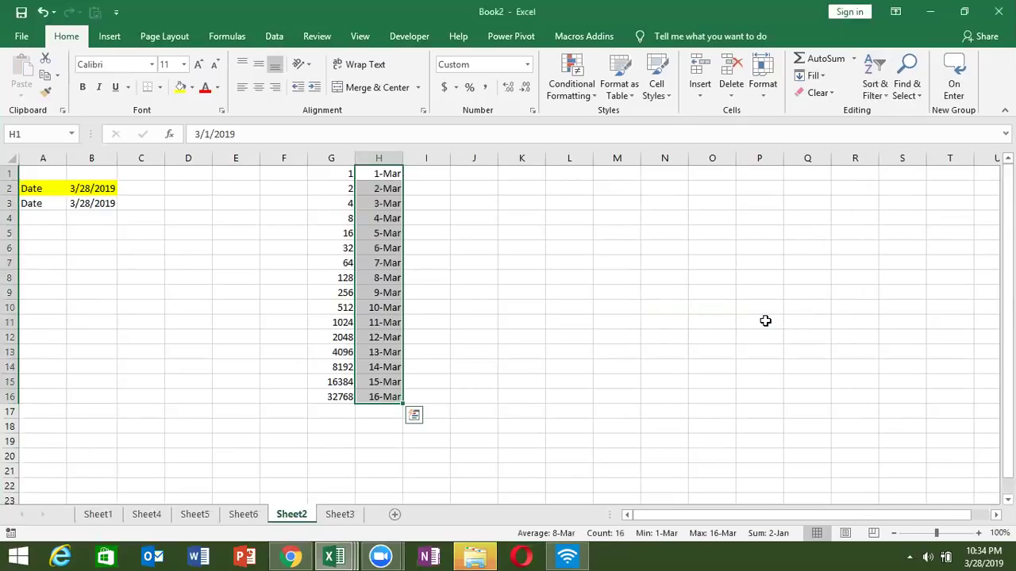
{"action": "left_click", "coordinate": [815, 76]}
{"action": "left_click", "coordinate": [840, 184]}
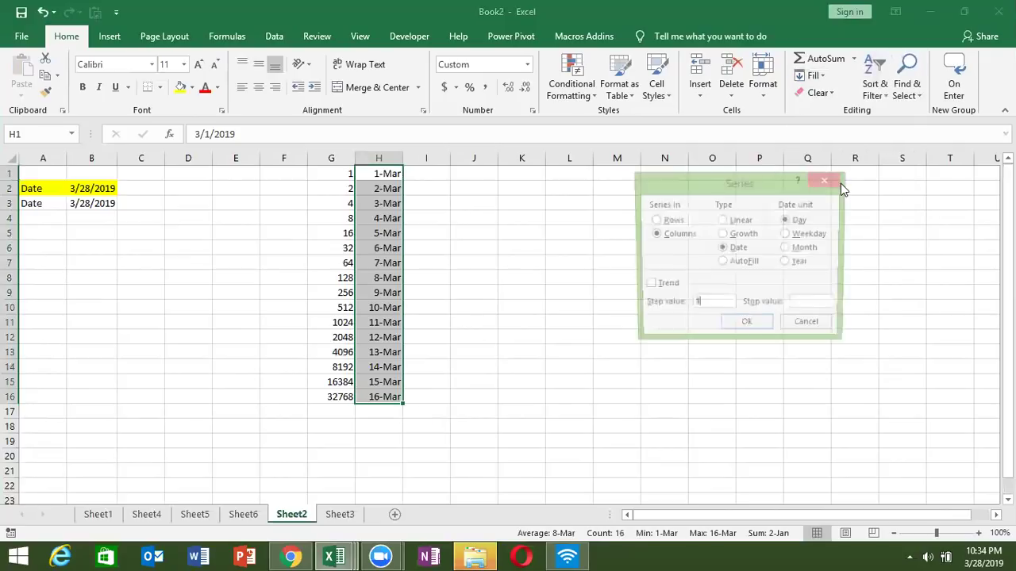
Apply a Weekday date series to column H, then revert it to Day units.
{"action": "left_click", "coordinate": [796, 239]}
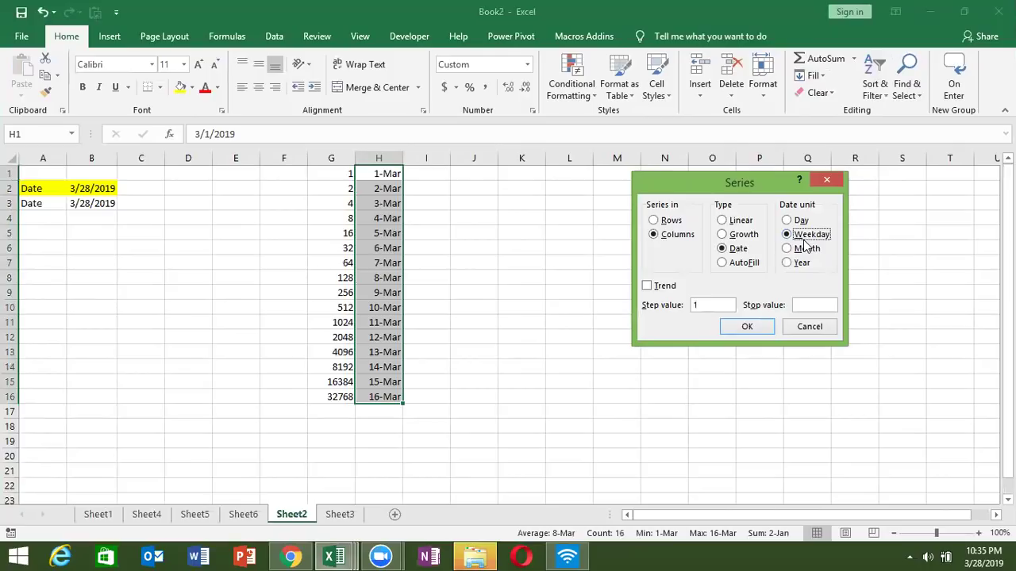
{"action": "left_click", "coordinate": [750, 325]}
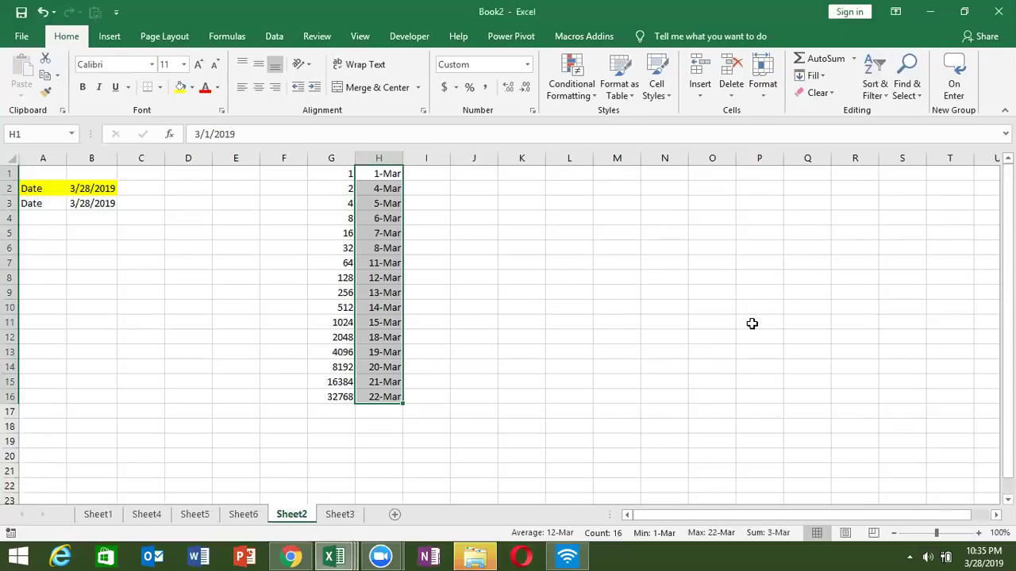
{"action": "left_click", "coordinate": [827, 77]}
{"action": "left_click", "coordinate": [826, 182]}
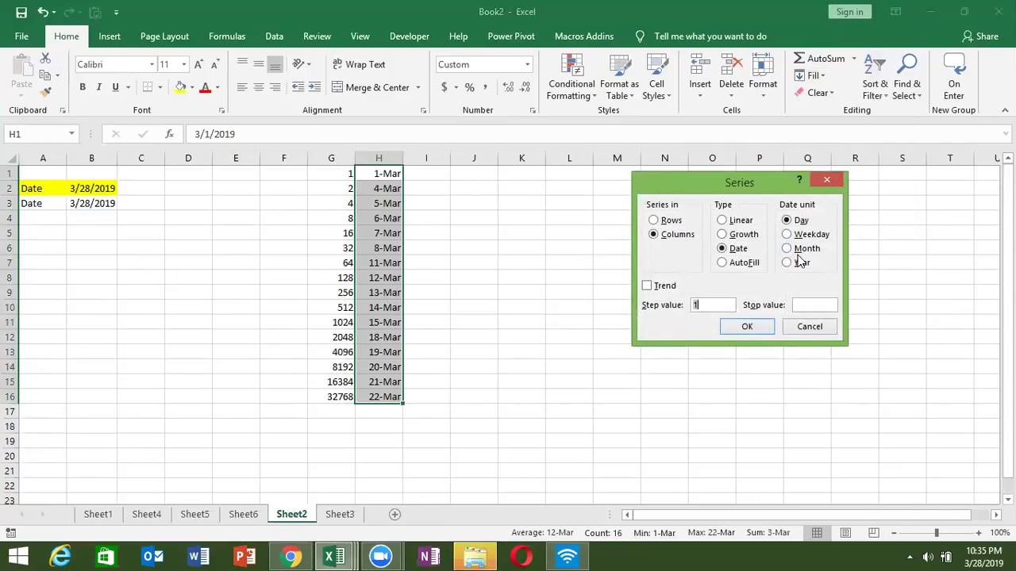
{"action": "left_click", "coordinate": [737, 325]}
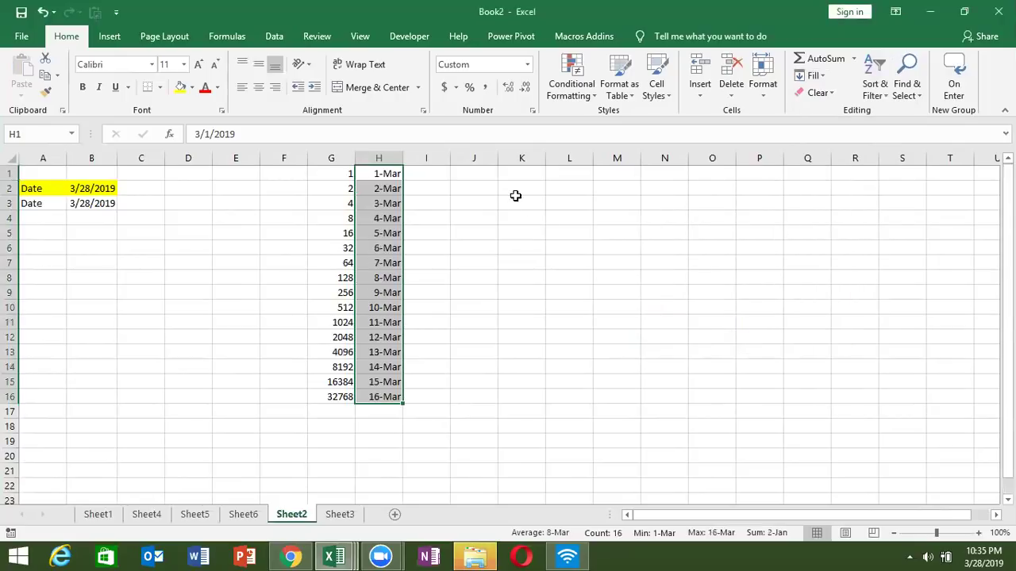
{"action": "left_click", "coordinate": [510, 186]}
{"action": "type", "text": "3/"}
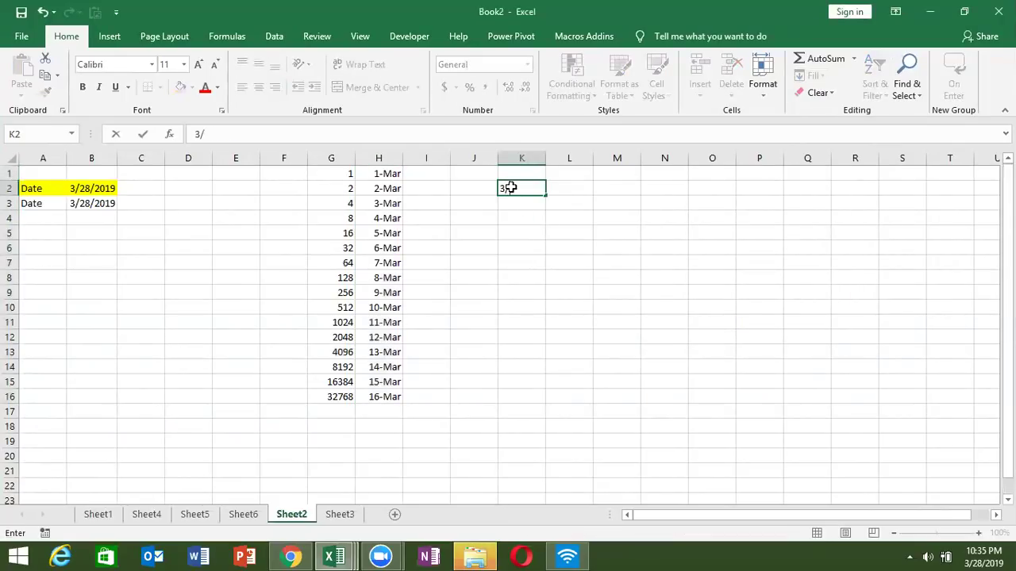
{"action": "key", "text": "Return"}
{"action": "left_click", "coordinate": [510, 187]}
{"action": "key", "text": "Delete"}
{"action": "left_click", "coordinate": [457, 172]}
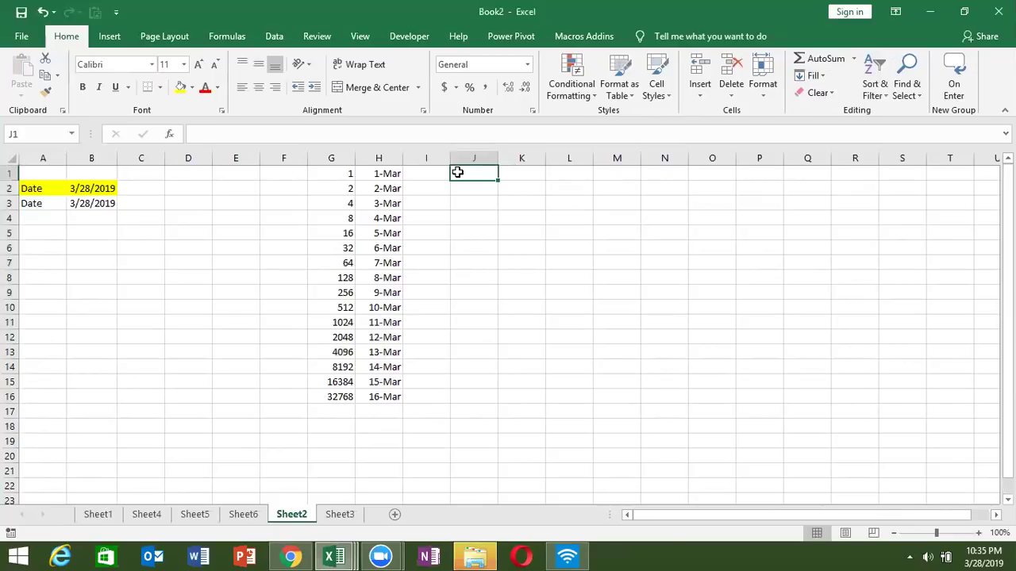
{"action": "left_click", "coordinate": [434, 173]}
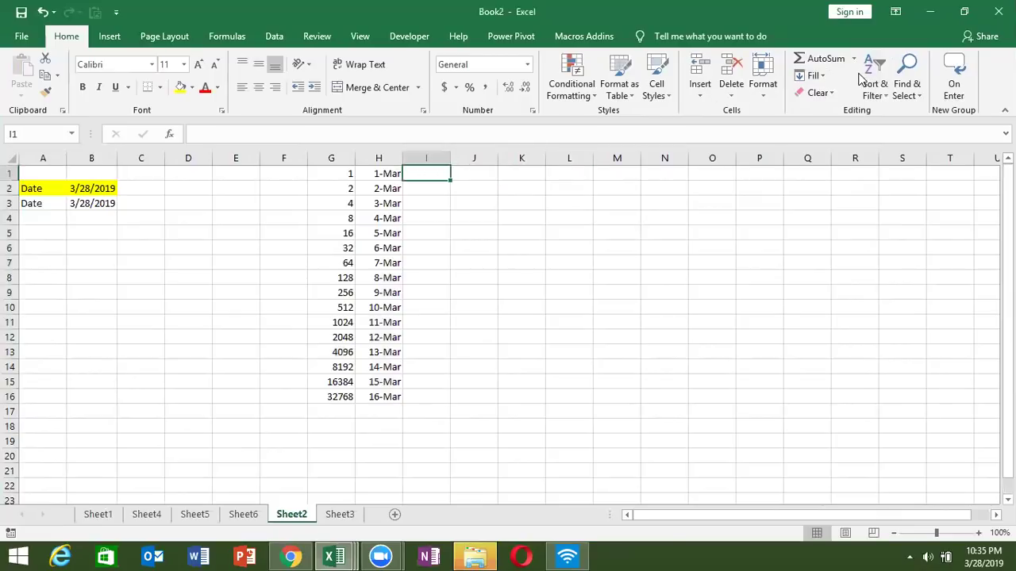
{"action": "left_click", "coordinate": [824, 76]}
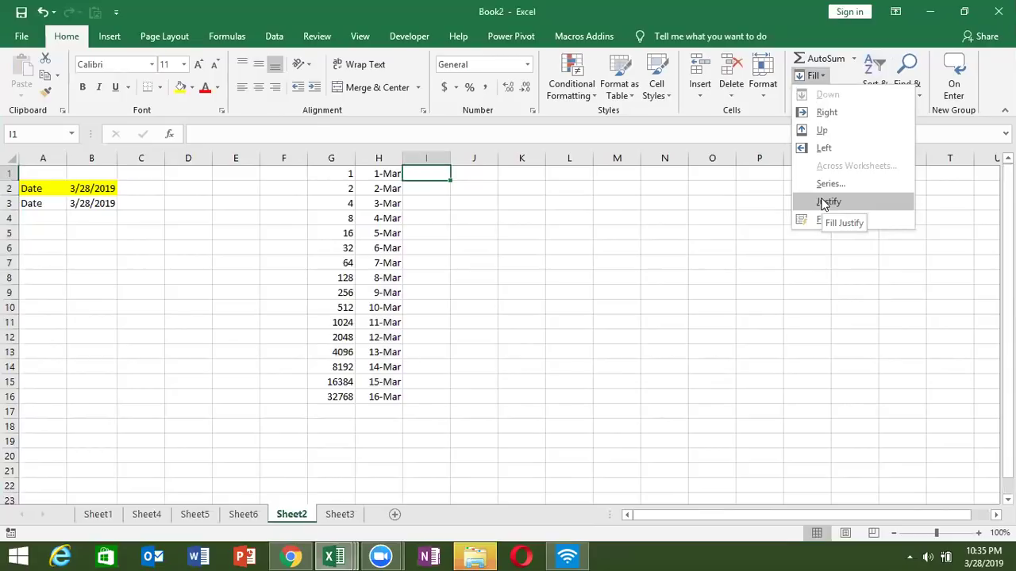
{"action": "left_click", "coordinate": [839, 183]}
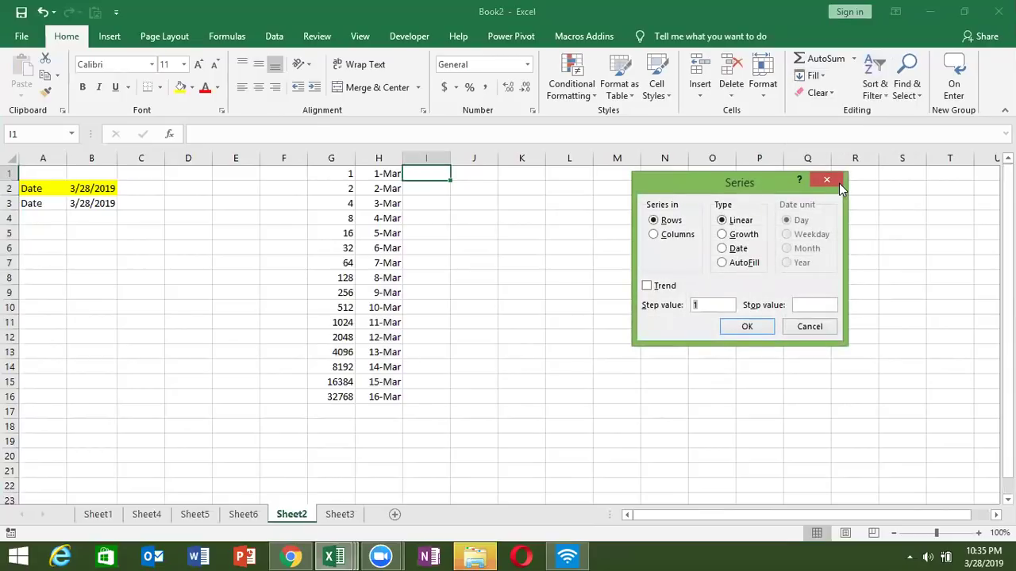
{"action": "left_click", "coordinate": [839, 183]}
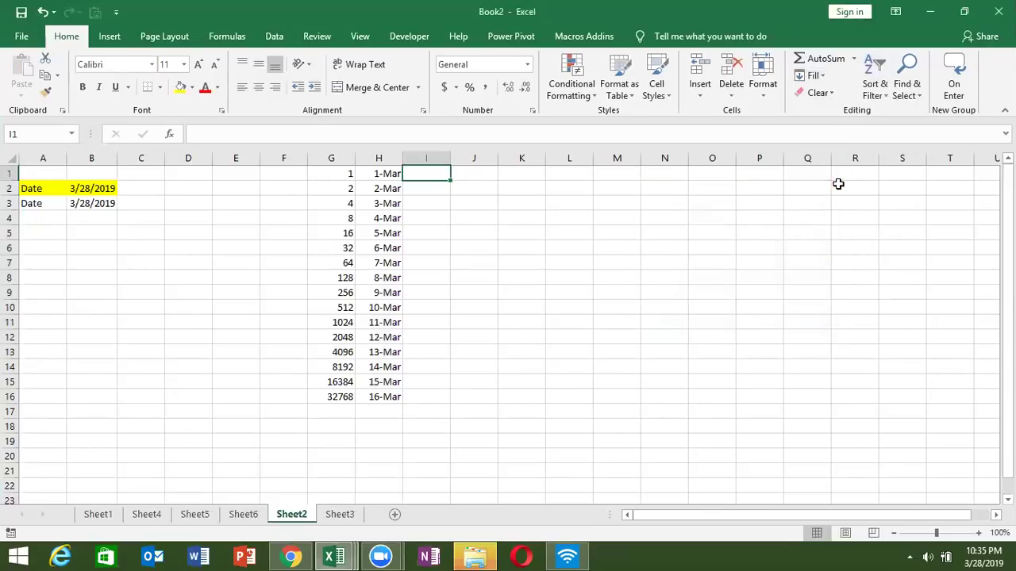
{"action": "left_click", "coordinate": [872, 93]}
{"action": "left_click", "coordinate": [824, 76]}
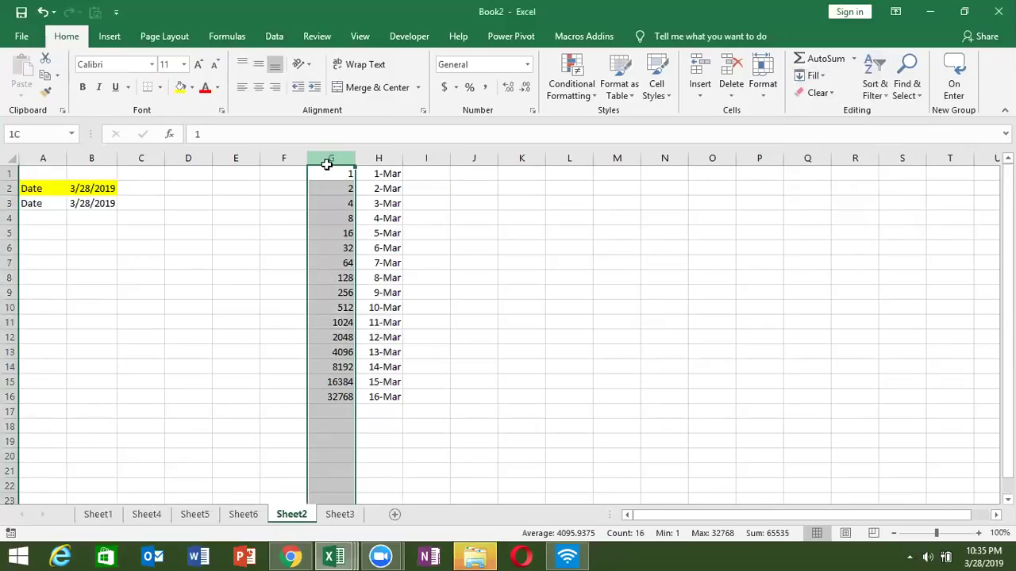
Clear columns G and H, type a first name in G1 and fill the name list to G13.
{"action": "left_click_drag", "start_coordinate": [329, 158], "coordinate": [397, 163]}
{"action": "key", "text": "Delete"}
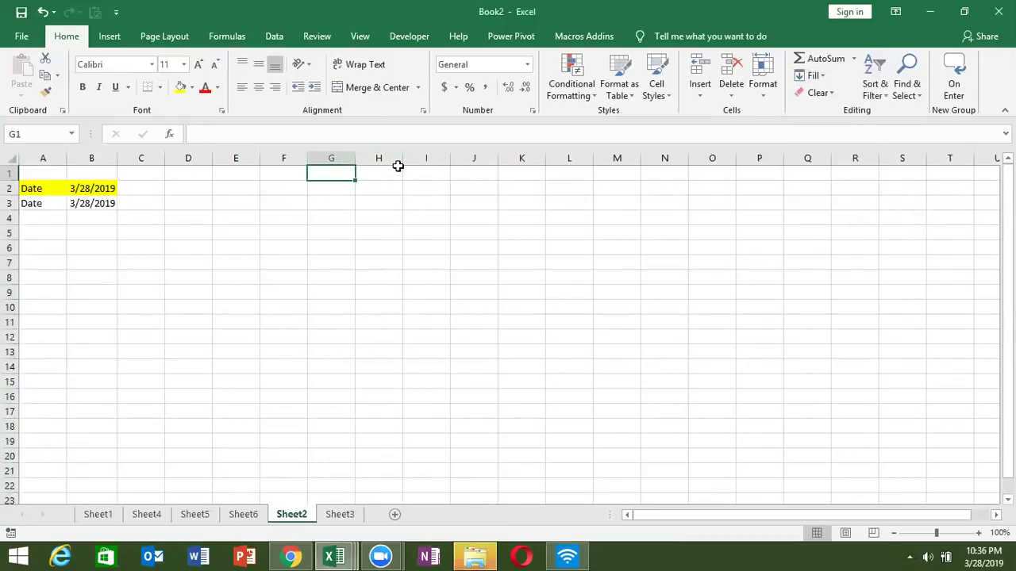
{"action": "type", "text": "Pu"}
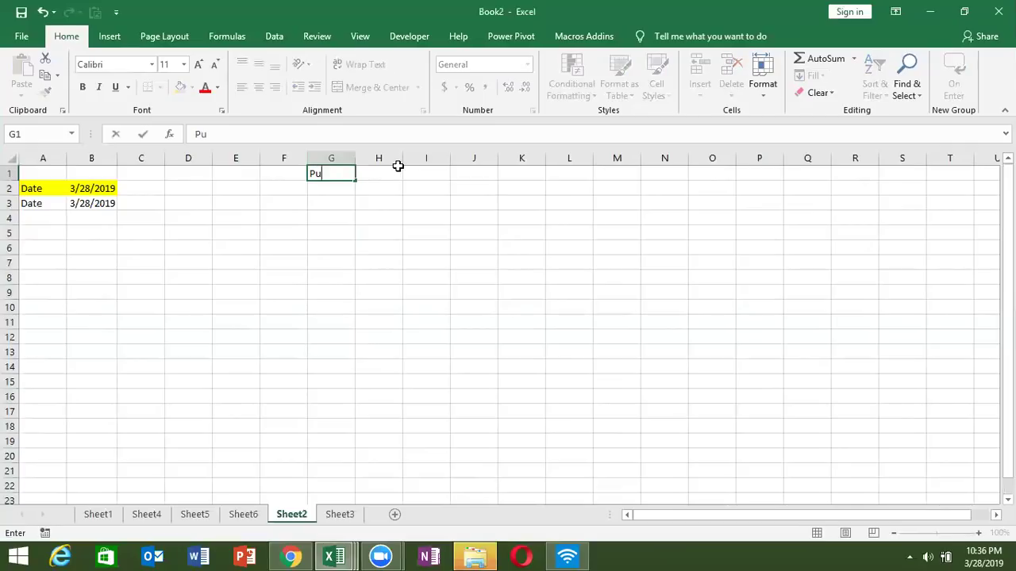
{"action": "type", "text": "ja"}
{"action": "key", "text": "Return"}
{"action": "key", "text": "Up"}
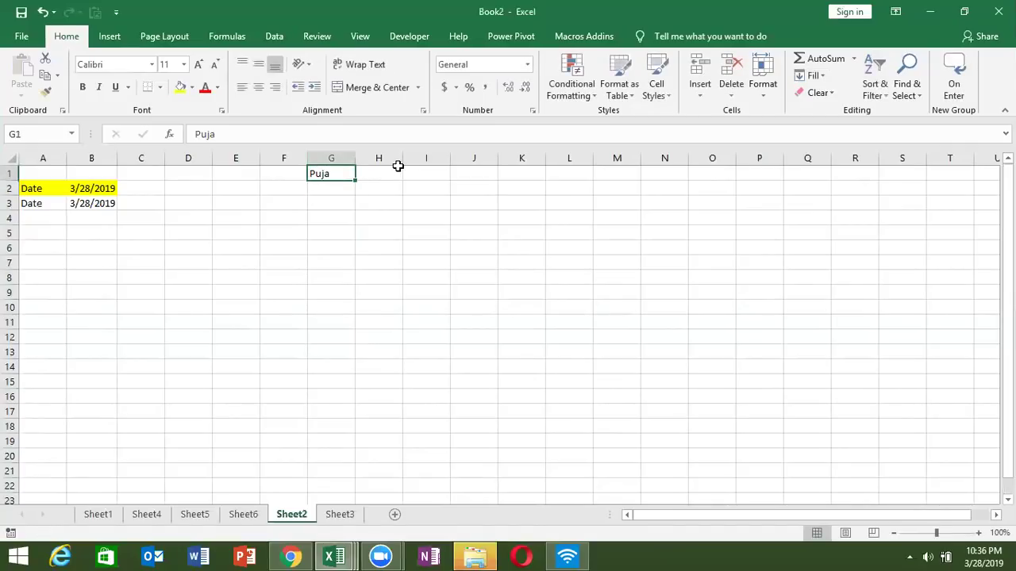
{"action": "mouse_move", "coordinate": [355, 181]}
{"action": "left_mouse_down"}
{"action": "mouse_move", "coordinate": [340, 350]}
{"action": "mouse_move", "coordinate": [353, 357]}
{"action": "left_mouse_up"}
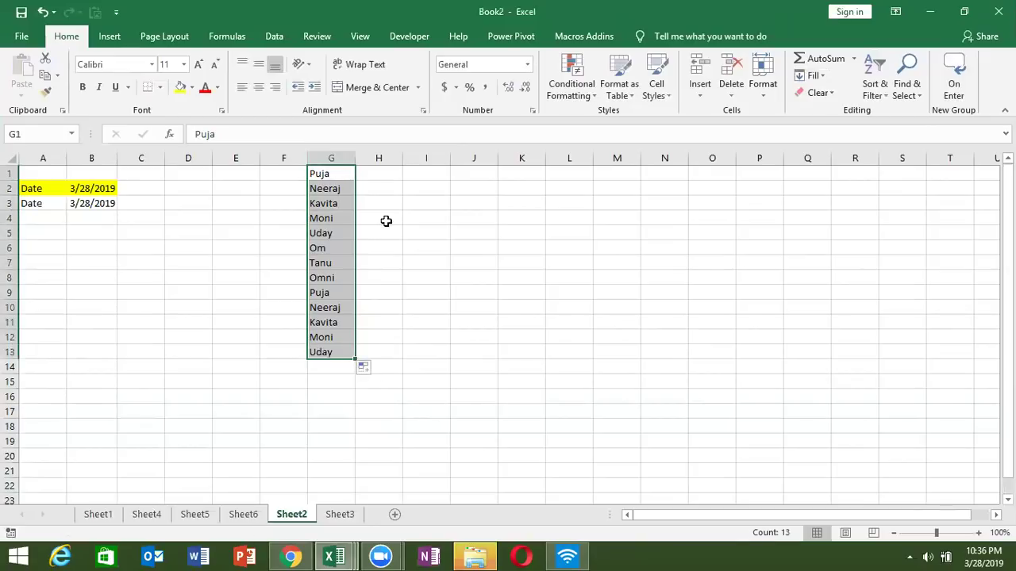
Discard a trial entry in H1 and widen column G substantially.
{"action": "left_click", "coordinate": [385, 175]}
{"action": "type", "text": "Puja,"}
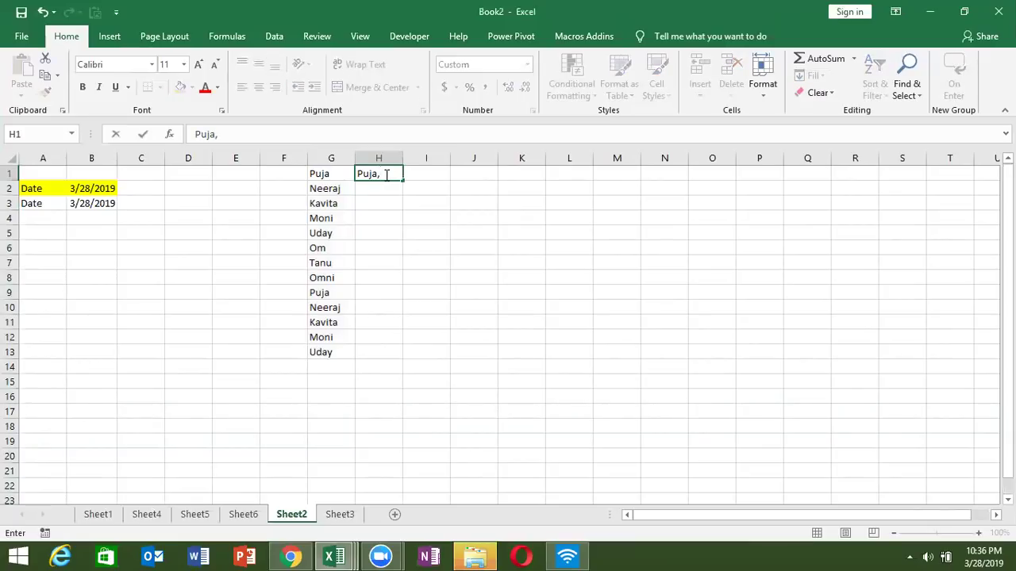
{"action": "type", "text": "Ravi"}
{"action": "key", "text": "BackSpace"}
{"action": "key", "text": "BackSpace"}
{"action": "key", "text": "BackSpace"}
{"action": "key", "text": "BackSpace"}
{"action": "key", "text": "Escape"}
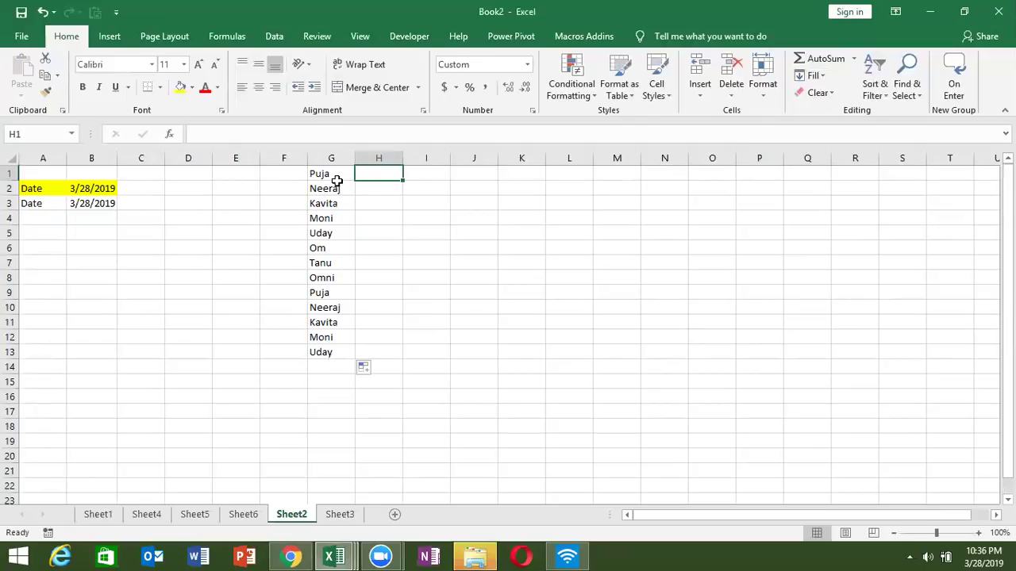
{"action": "mouse_move", "coordinate": [355, 158]}
{"action": "left_mouse_down"}
{"action": "mouse_move", "coordinate": [755, 197]}
{"action": "mouse_move", "coordinate": [794, 190]}
{"action": "mouse_move", "coordinate": [750, 371]}
{"action": "mouse_move", "coordinate": [753, 356]}
{"action": "left_mouse_up"}
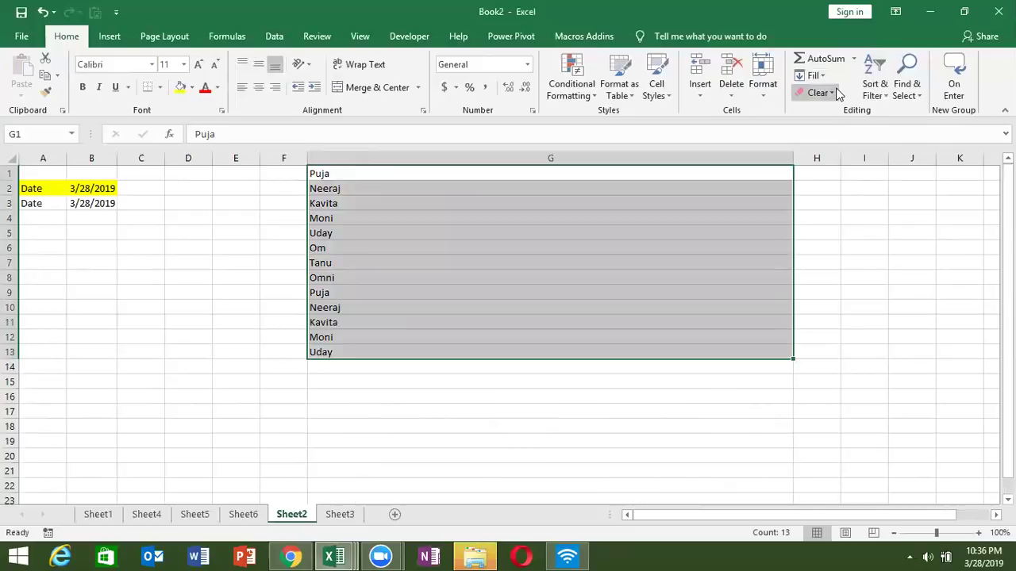
Undo a first Justify, narrow column G, then Justify the 13 names into G1 and G2.
{"action": "left_click", "coordinate": [814, 75]}
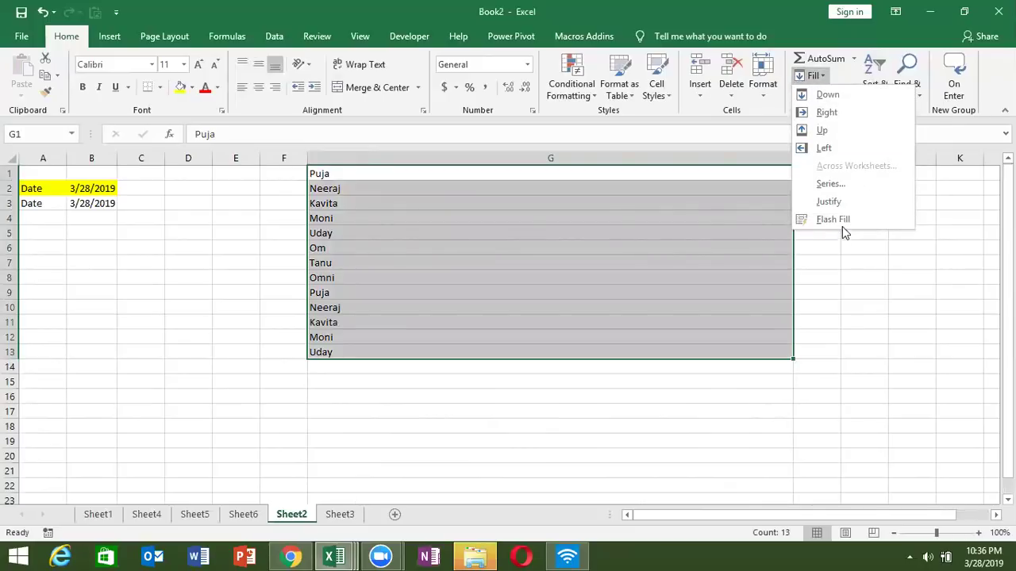
{"action": "left_click", "coordinate": [846, 203]}
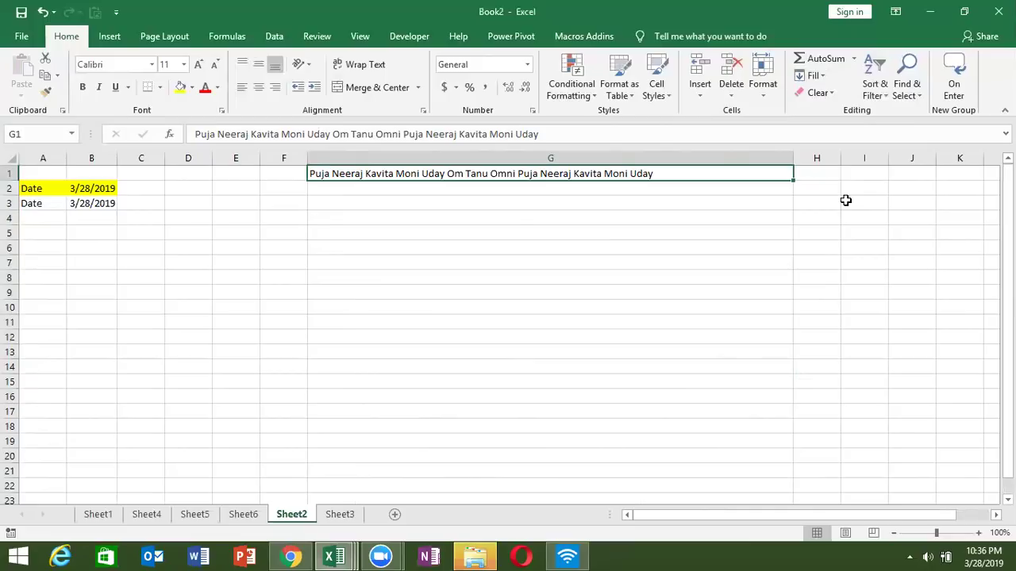
{"action": "key", "text": "ctrl+z"}
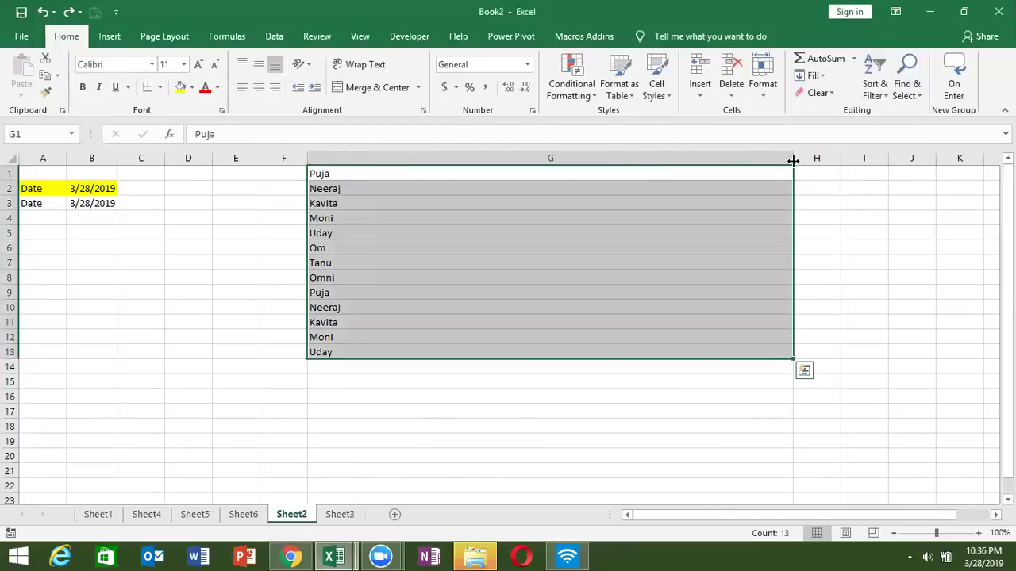
{"action": "left_click_drag", "start_coordinate": [792, 159], "coordinate": [578, 168]}
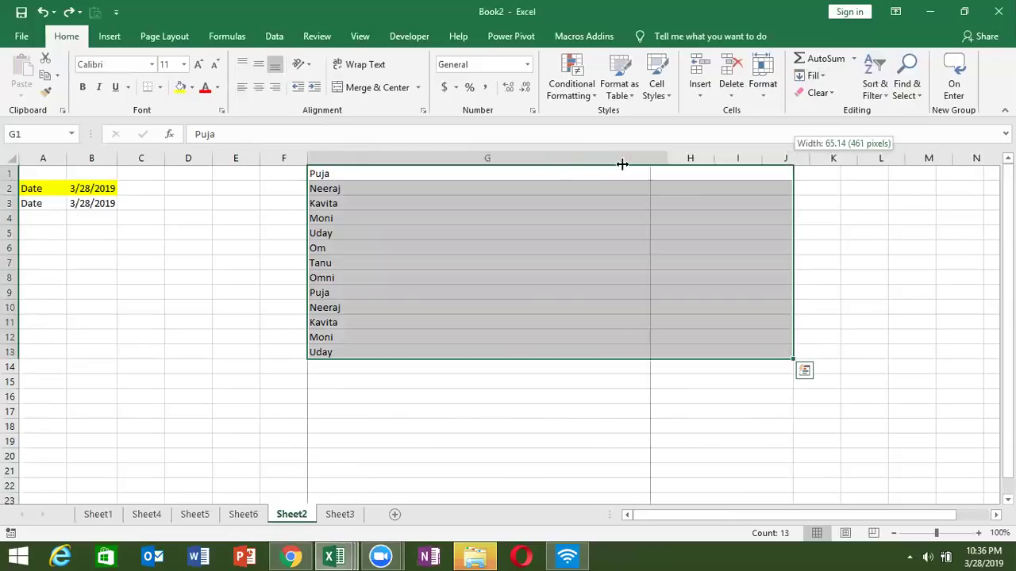
{"action": "left_click", "coordinate": [813, 76]}
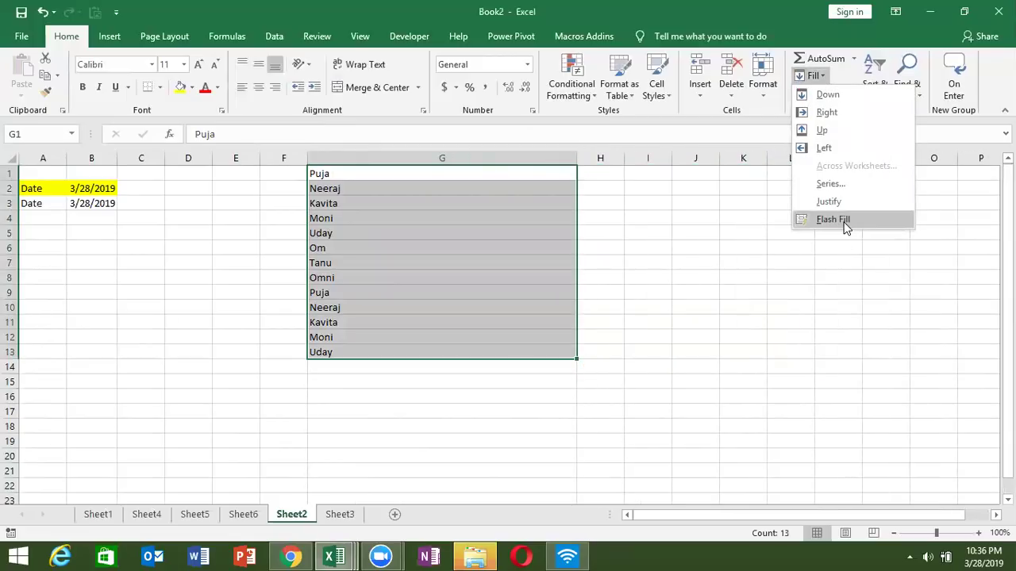
{"action": "left_click", "coordinate": [833, 203]}
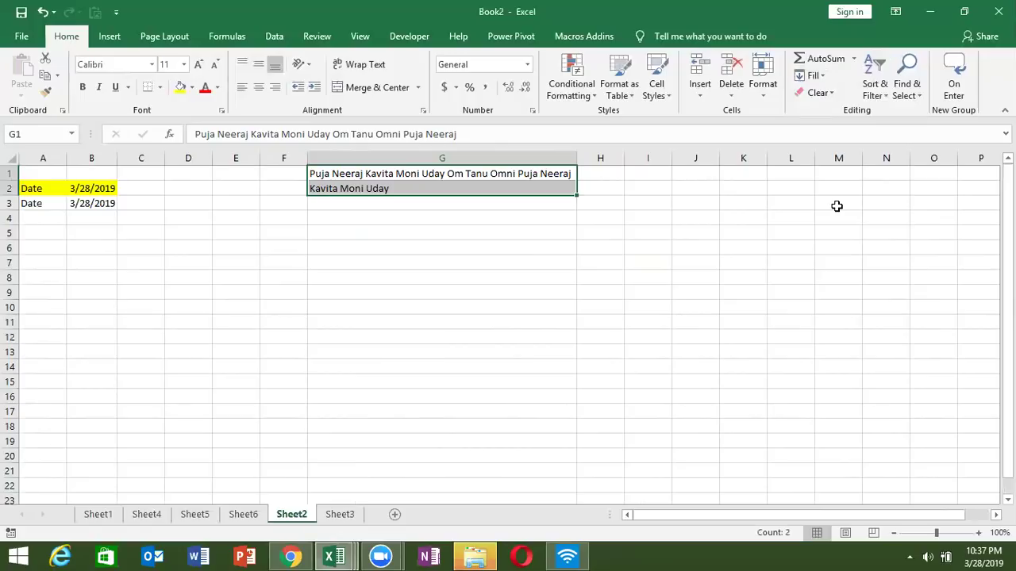
Widen column G and Justify all names into one line in G1.
{"action": "left_click_drag", "start_coordinate": [577, 159], "coordinate": [683, 160]}
{"action": "left_click", "coordinate": [813, 75]}
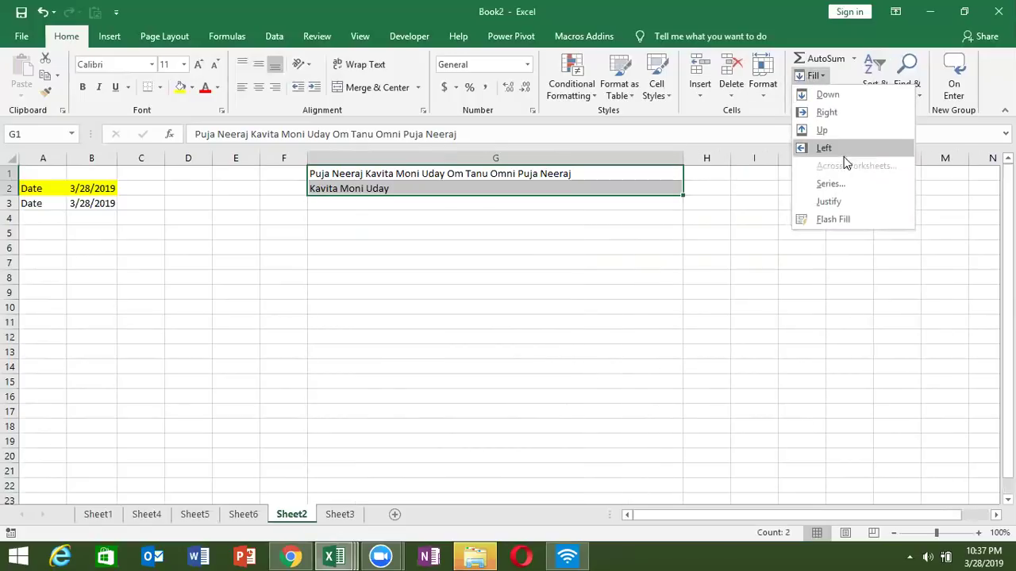
{"action": "left_click", "coordinate": [831, 203]}
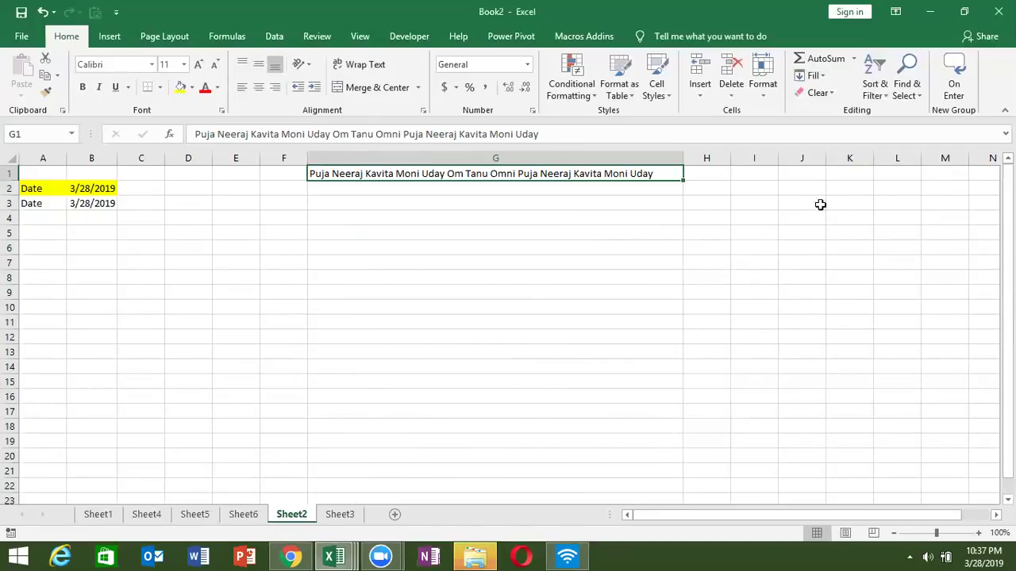
Shrink column G and Justify again, accepting the warning, to put one name per cell in G1:G13.
{"action": "mouse_move", "coordinate": [686, 158]}
{"action": "left_mouse_down"}
{"action": "mouse_move", "coordinate": [330, 173]}
{"action": "mouse_move", "coordinate": [323, 187]}
{"action": "left_mouse_up"}
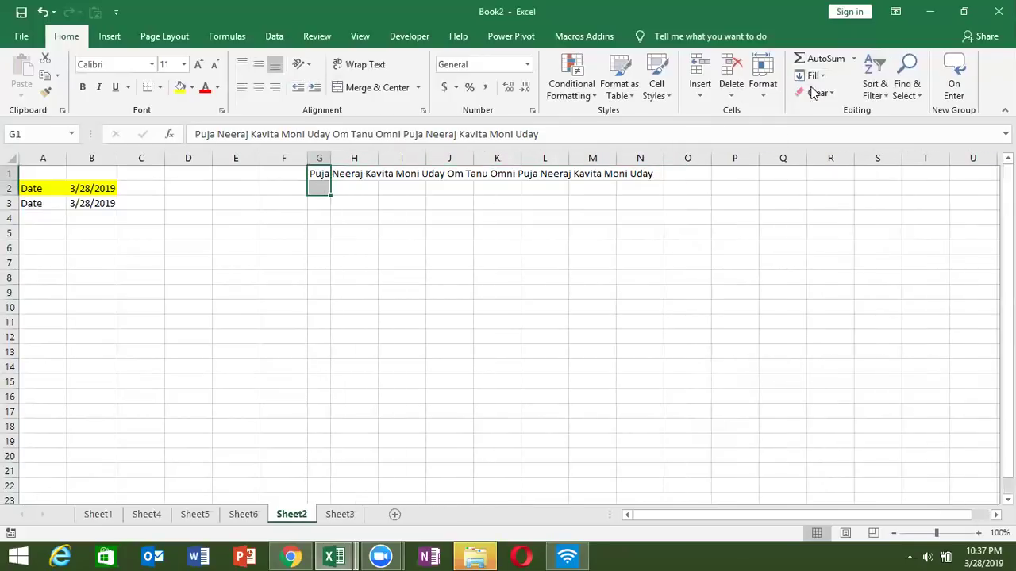
{"action": "left_click", "coordinate": [814, 76]}
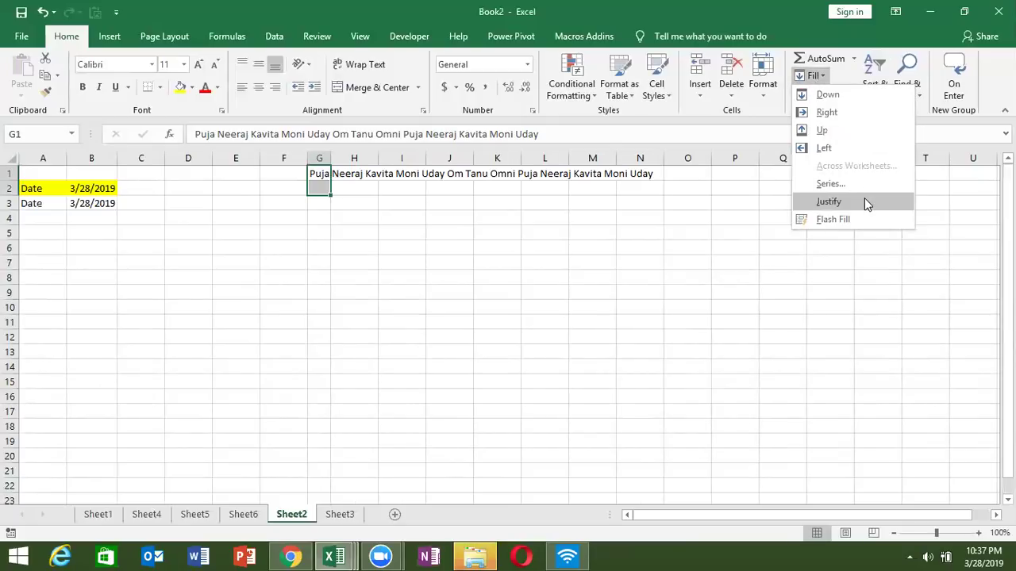
{"action": "left_click", "coordinate": [863, 201]}
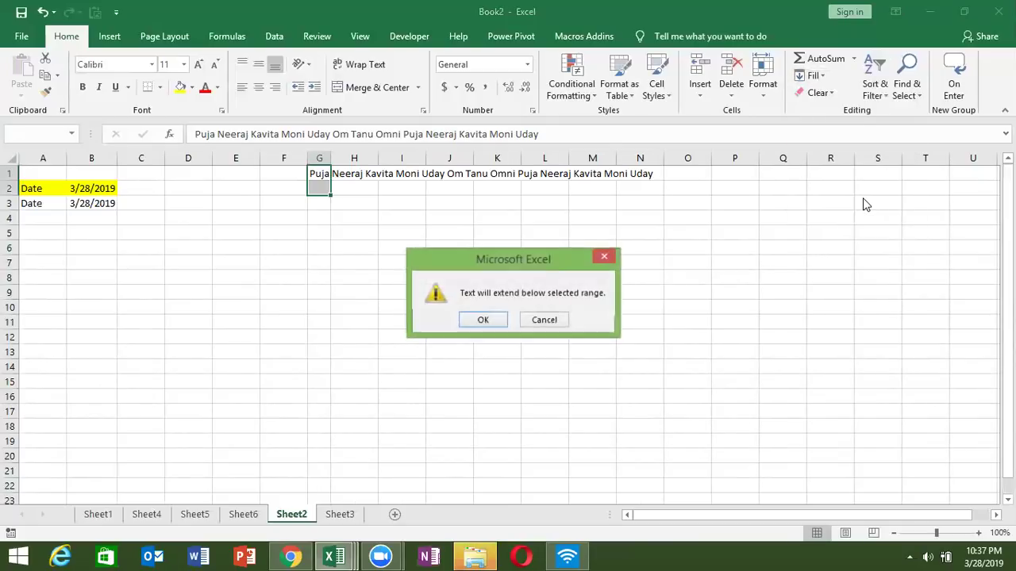
{"action": "key", "text": "Return"}
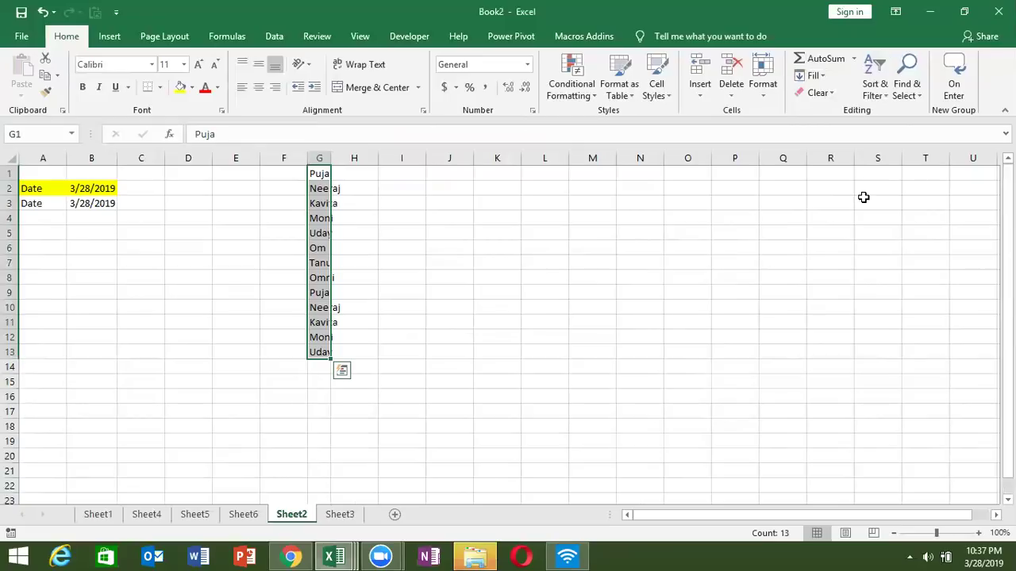
{"action": "left_click", "coordinate": [813, 76]}
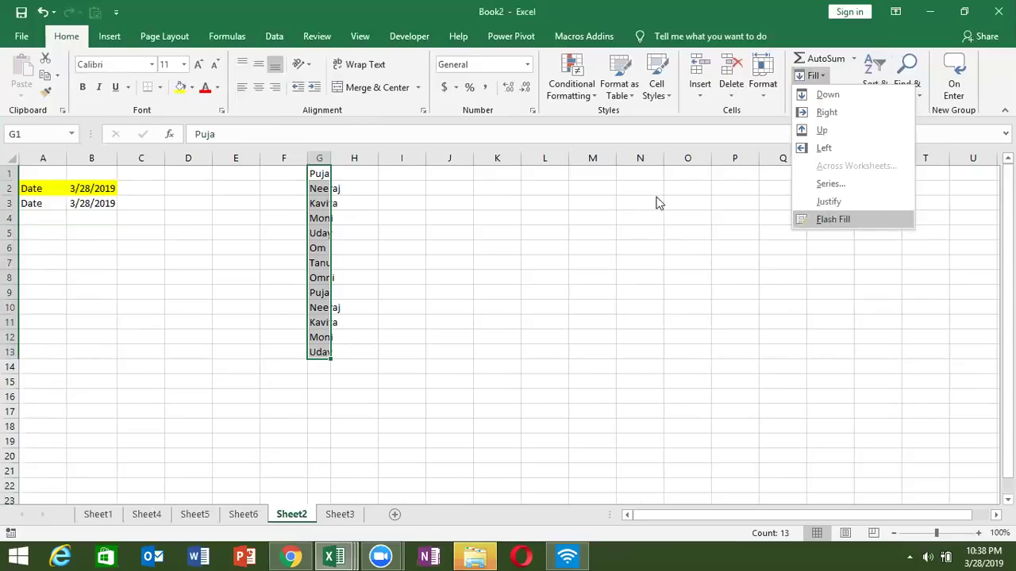
{"action": "left_click", "coordinate": [318, 152]}
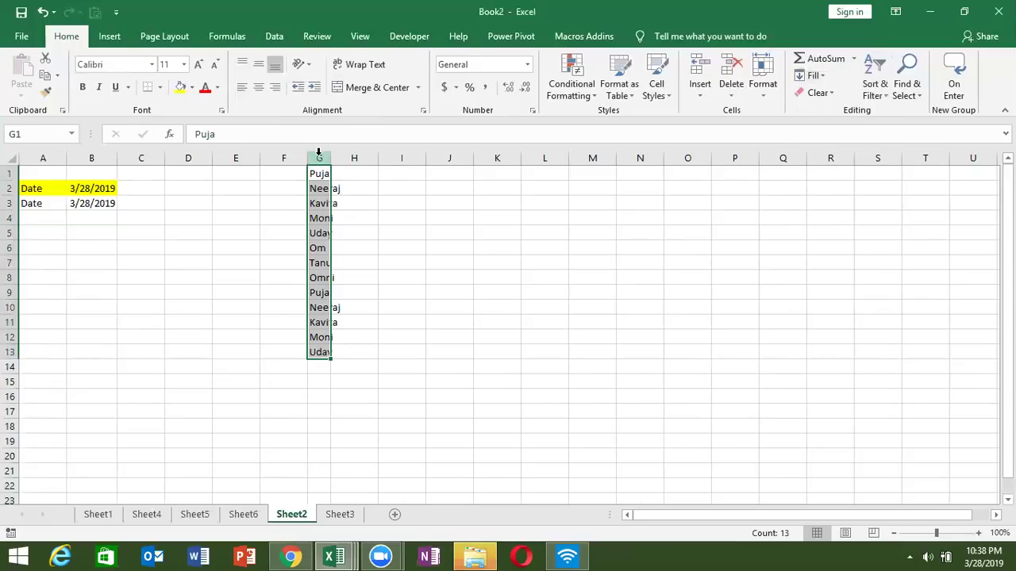
Delete G1:G13 shifting cells left, and add a Name heading in H1.
{"action": "key", "text": "ctrl+minus"}
{"action": "key", "text": "Return"}
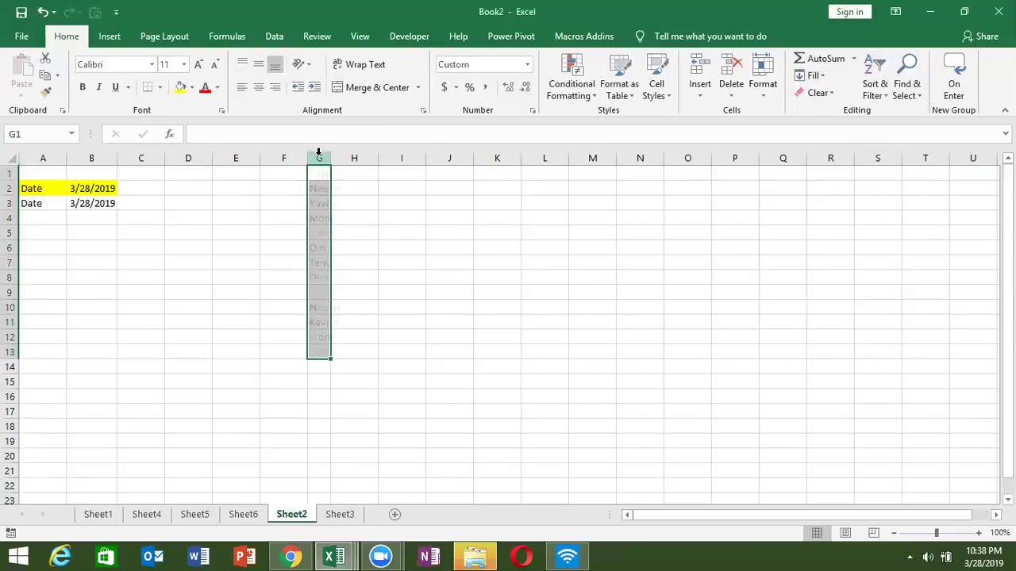
{"action": "left_click", "coordinate": [354, 173]}
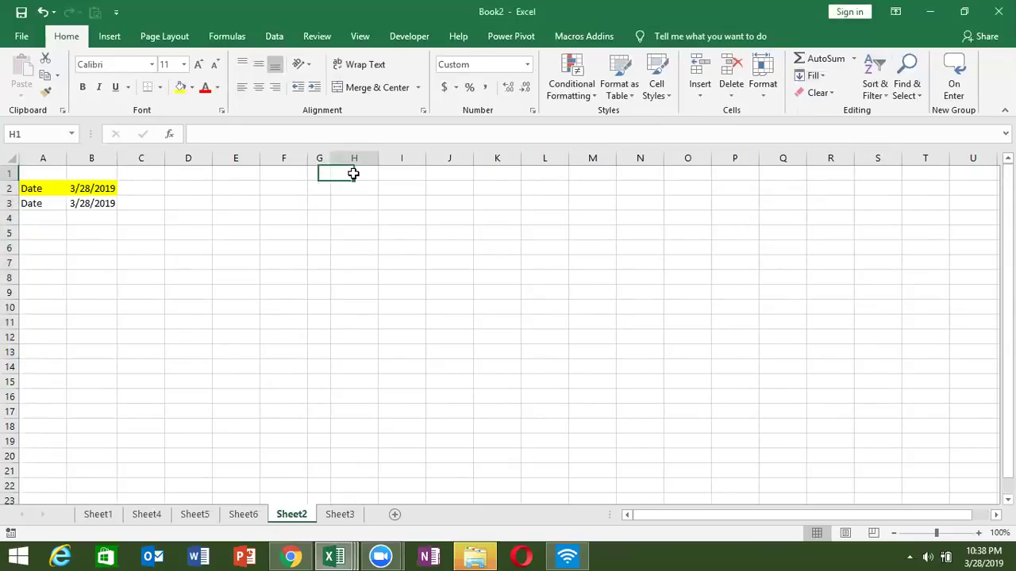
{"action": "type", "text": "N"}
{"action": "type", "text": "ame"}
{"action": "key", "text": "Return"}
{"action": "double_click", "coordinate": [356, 172]}
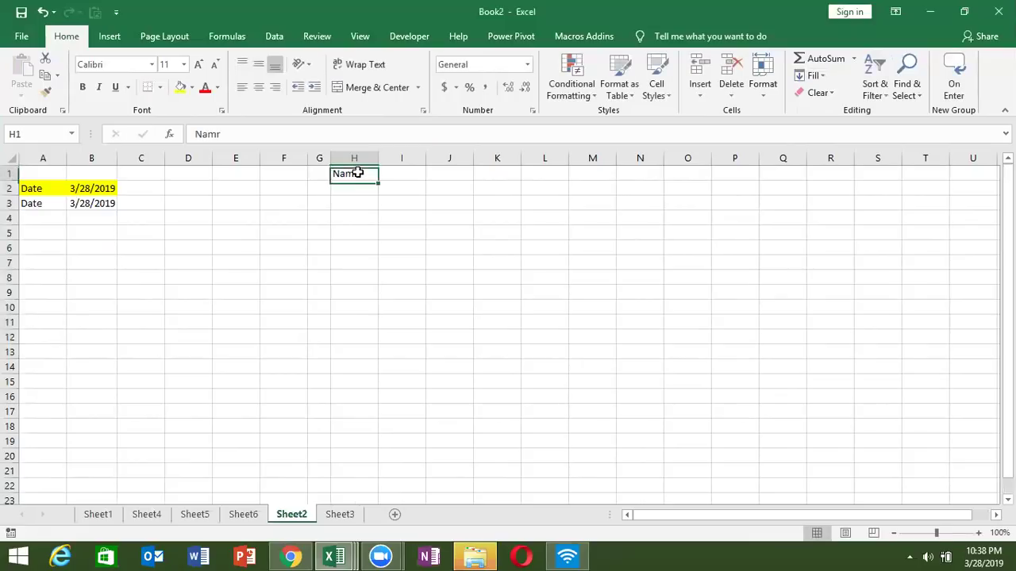
{"action": "type", "text": "e"}
{"action": "key", "text": "Return"}
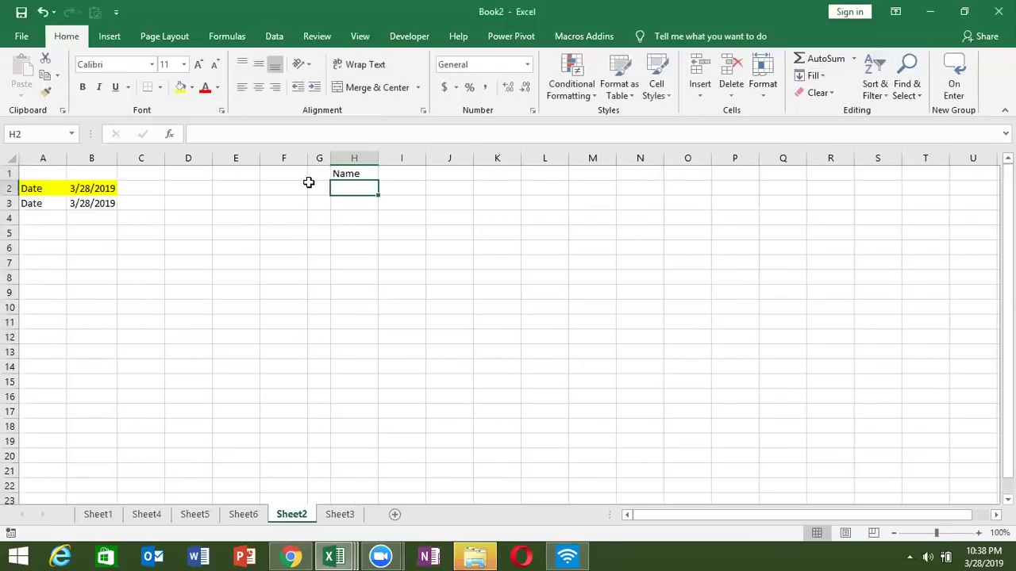
Enter three full names in H2:H4.
{"action": "type", "text": "P"}
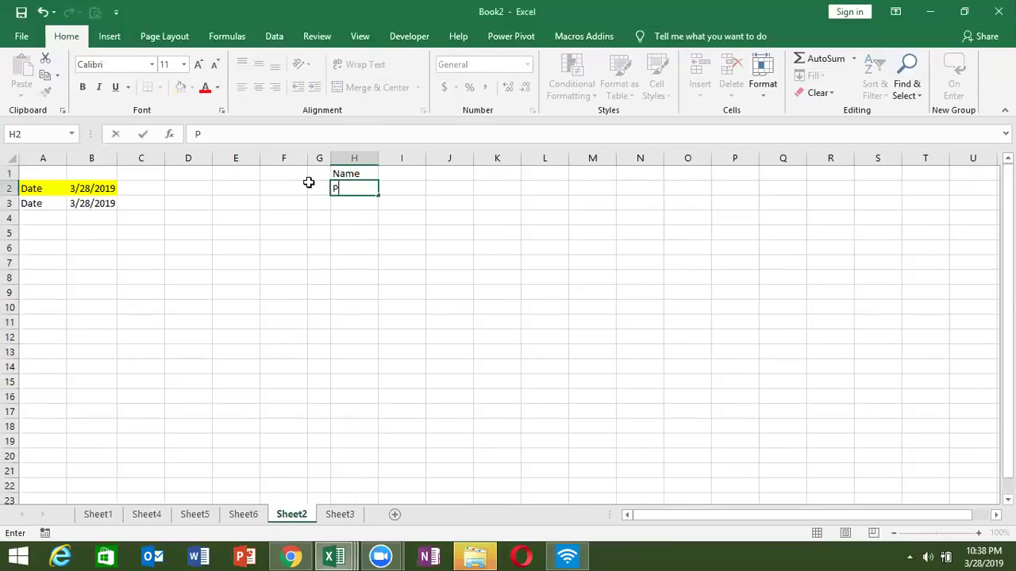
{"action": "type", "text": "uja "}
{"action": "type", "text": "Sharm"}
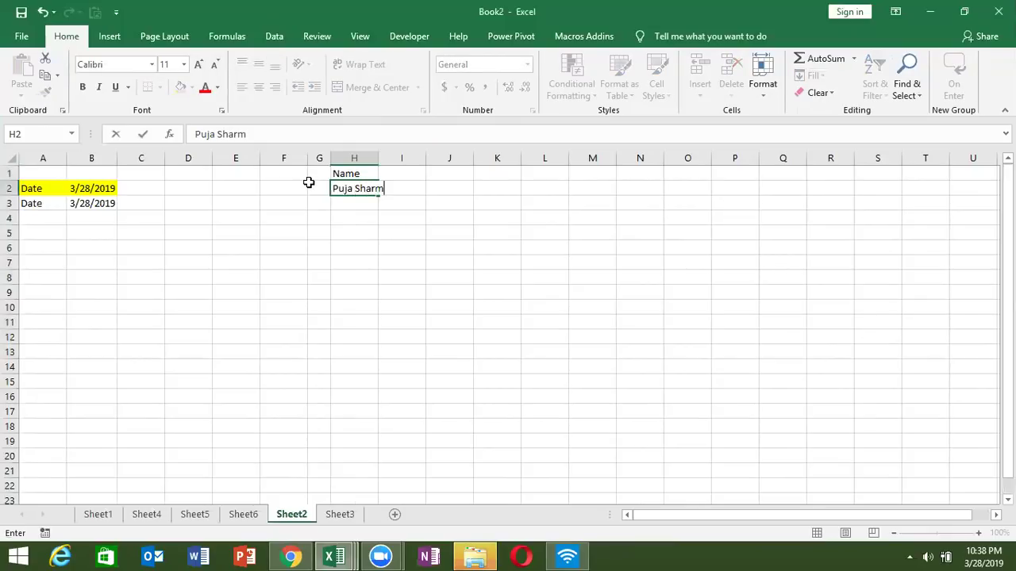
{"action": "type", "text": "a"}
{"action": "key", "text": "Return"}
{"action": "type", "text": "Kavita "}
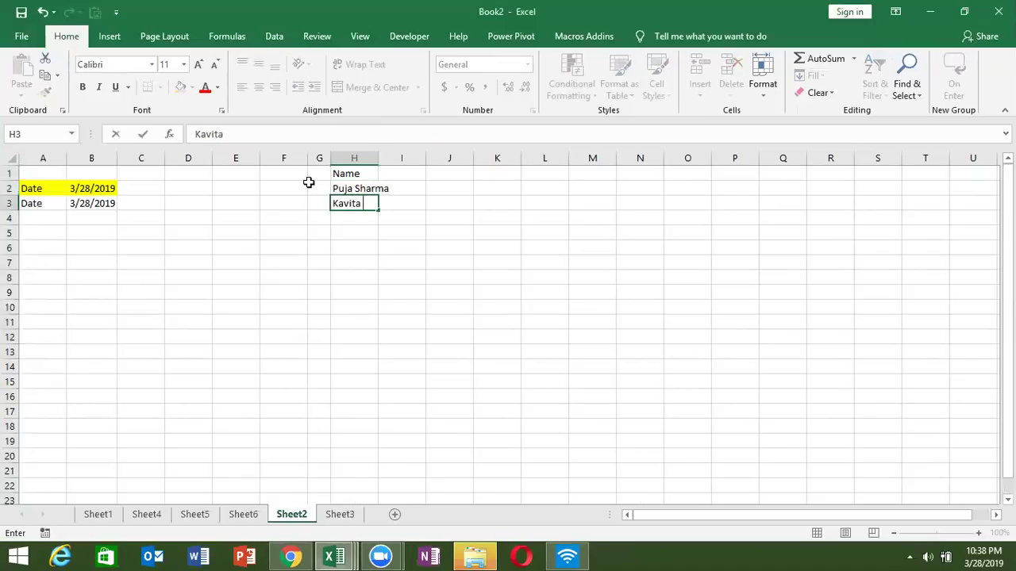
{"action": "type", "text": "Raj Singh"}
{"action": "key", "text": "Return"}
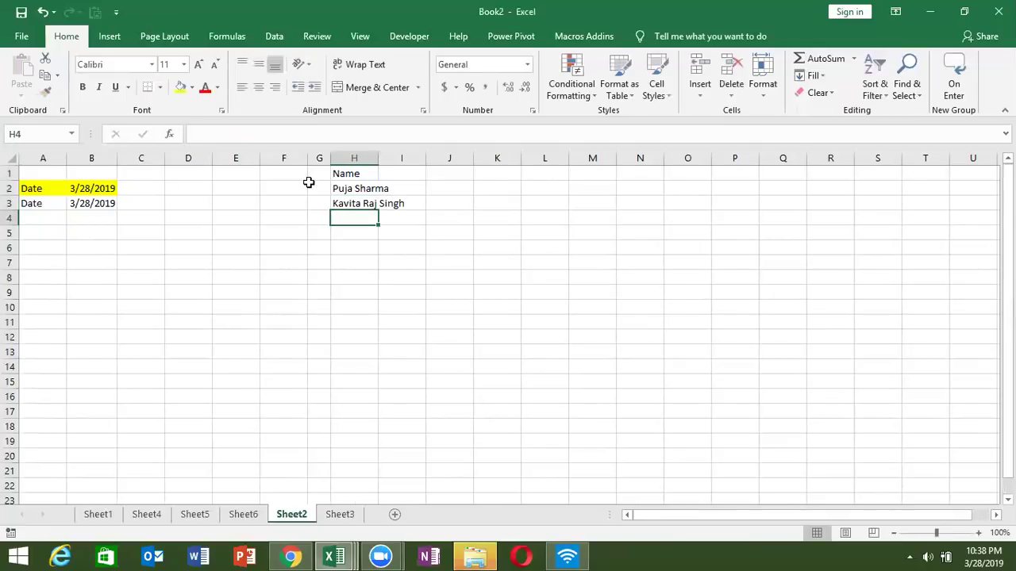
{"action": "type", "text": "Mohan "}
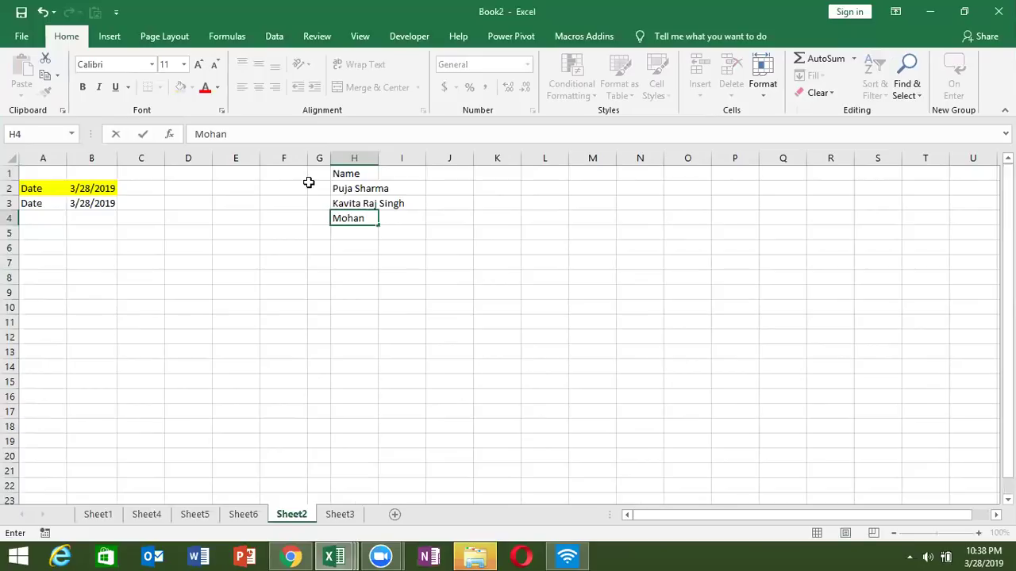
{"action": "type", "text": "Ravi"}
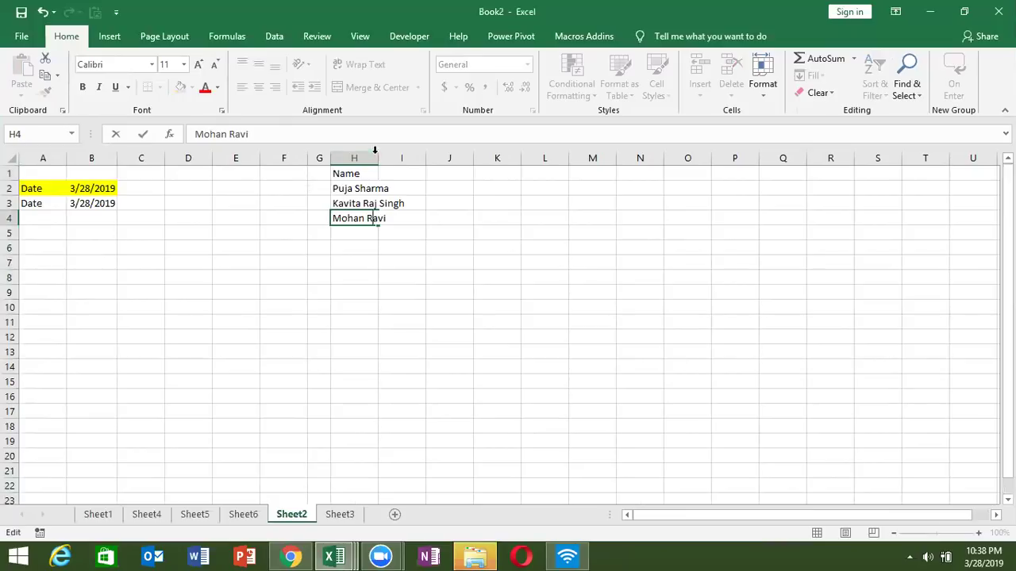
{"action": "left_click", "coordinate": [384, 170]}
Autofit column H and add headings F N in I1 and L N in J1.
{"action": "double_click", "coordinate": [379, 158]}
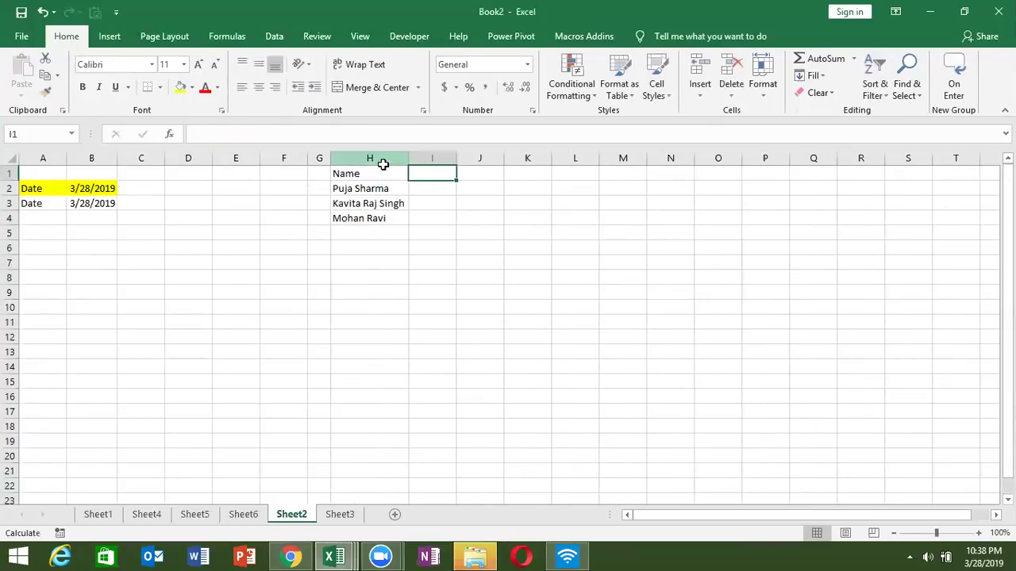
{"action": "type", "text": "F"}
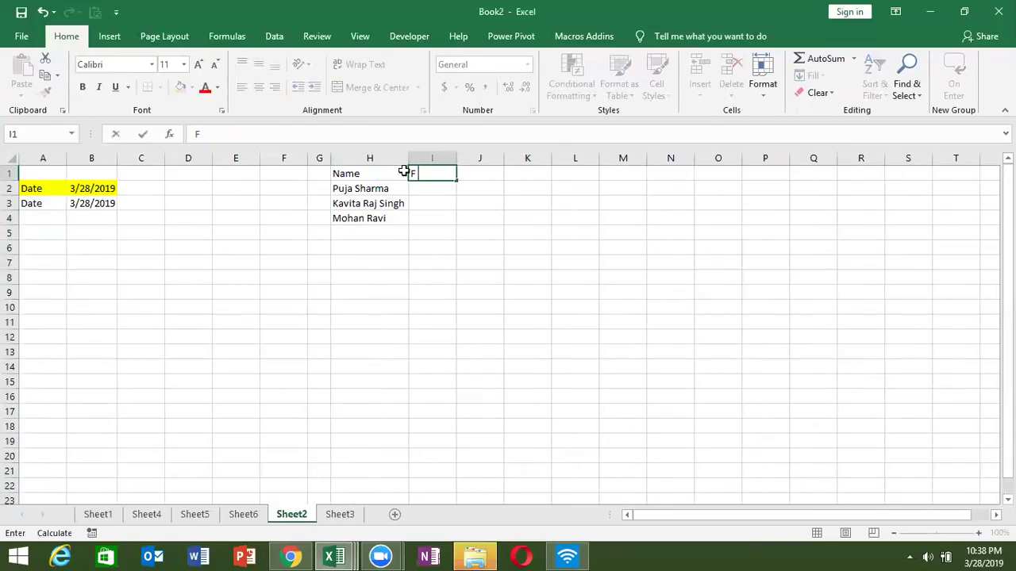
{"action": "type", "text": " N"}
{"action": "key", "text": "Tab"}
{"action": "type", "text": "L"}
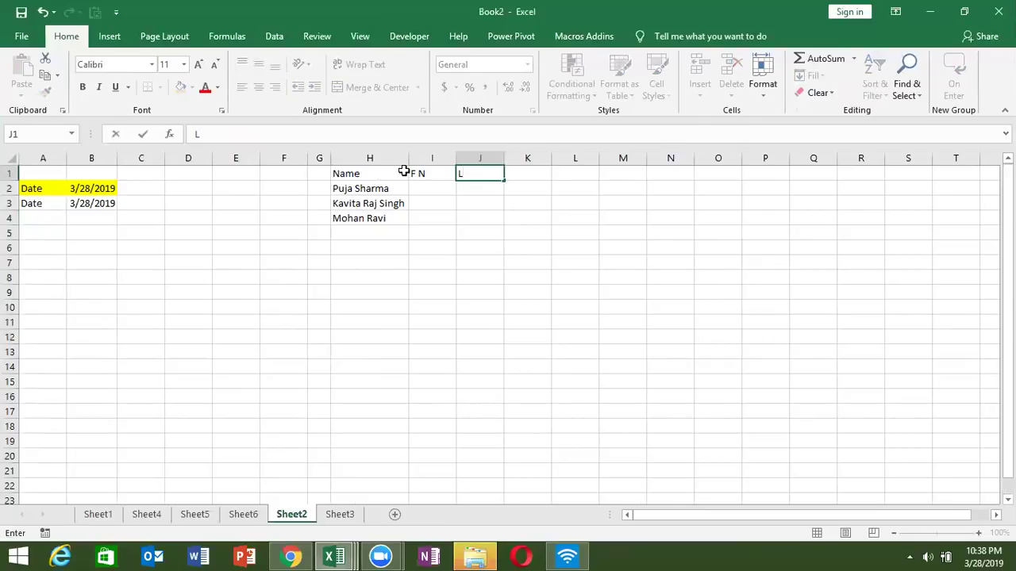
{"action": "type", "text": " N"}
{"action": "key", "text": "Return"}
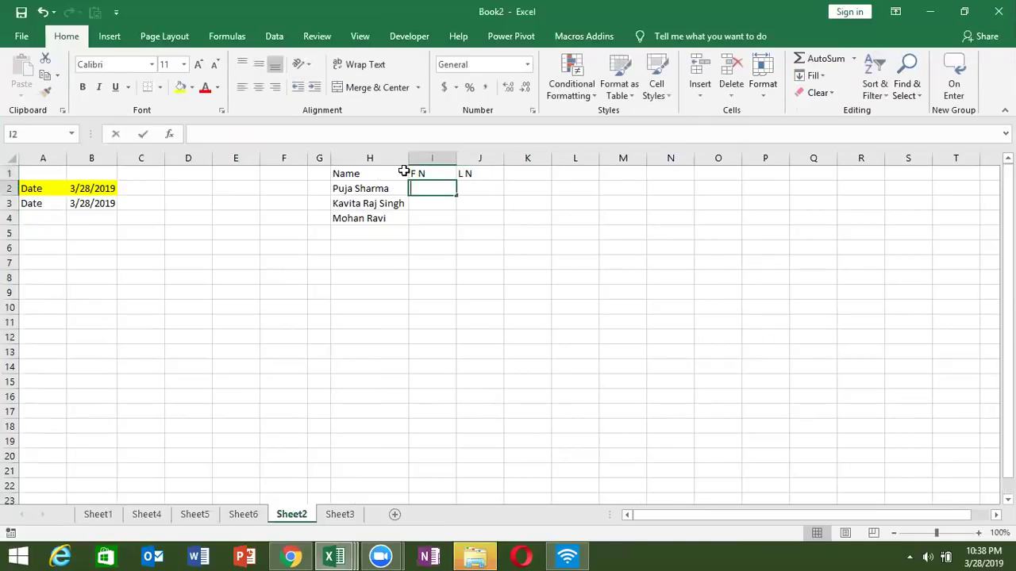
Type the first name from H2 into I2 and Flash Fill the remaining first names.
{"action": "type", "text": "="}
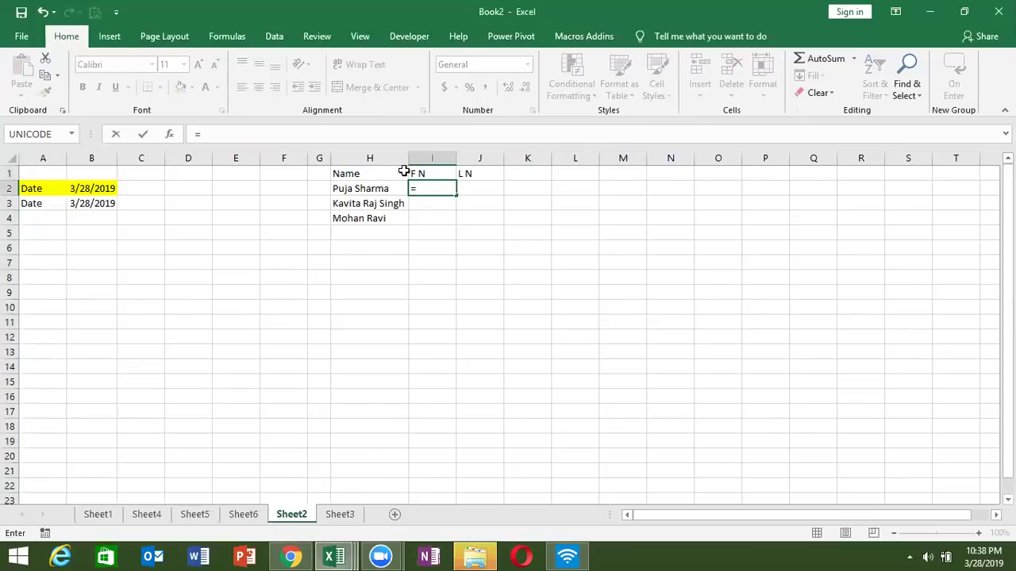
{"action": "type", "text": "le"}
{"action": "key", "text": "BackSpace"}
{"action": "key", "text": "BackSpace"}
{"action": "key", "text": "Escape"}
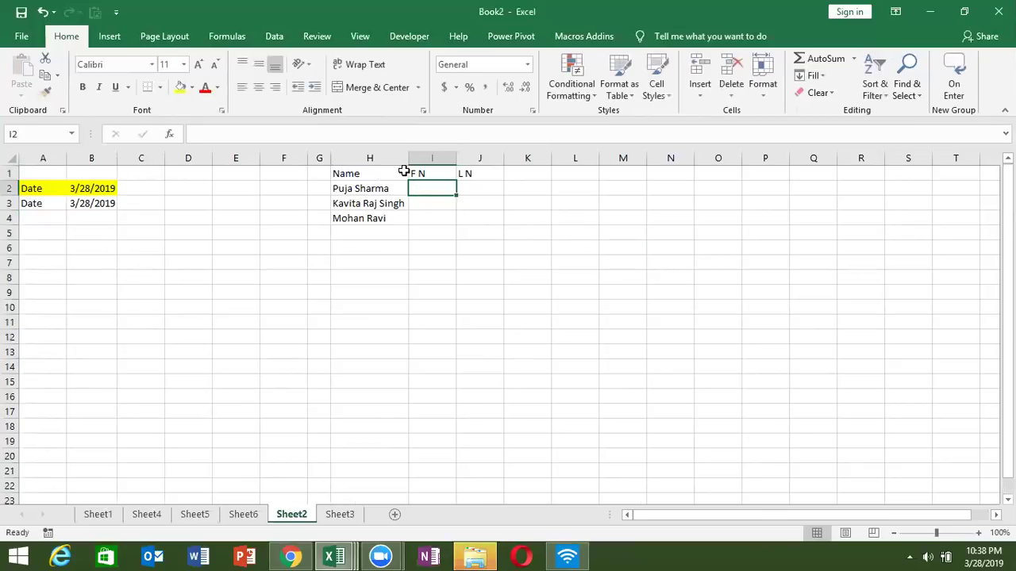
{"action": "left_click", "coordinate": [813, 75]}
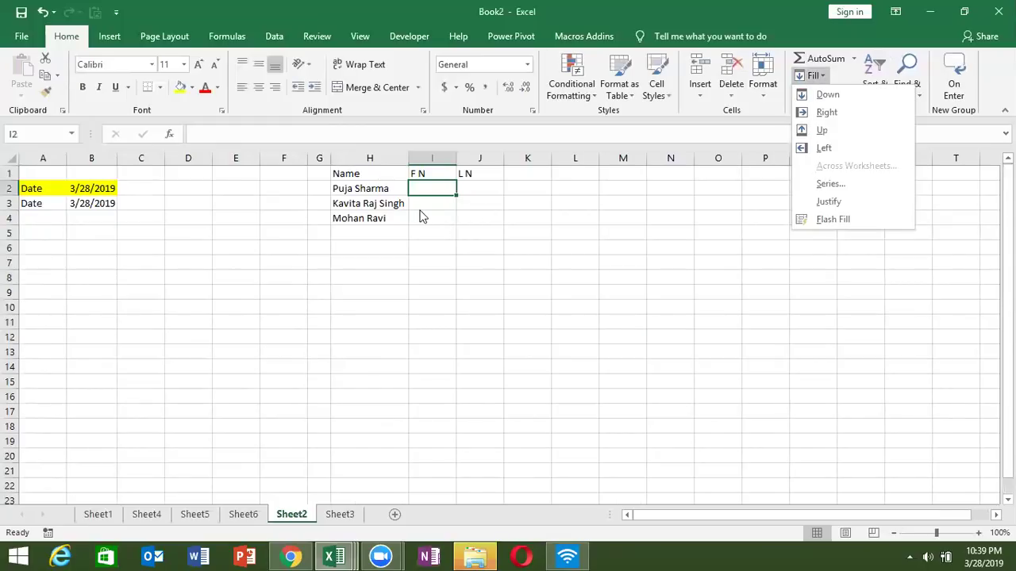
{"action": "key", "text": "Escape"}
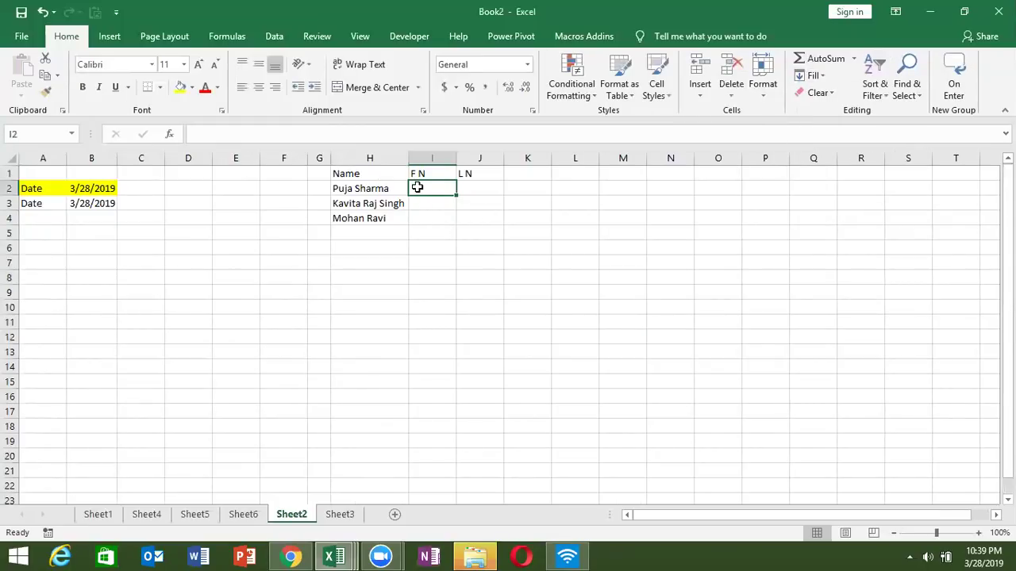
{"action": "type", "text": "Pu"}
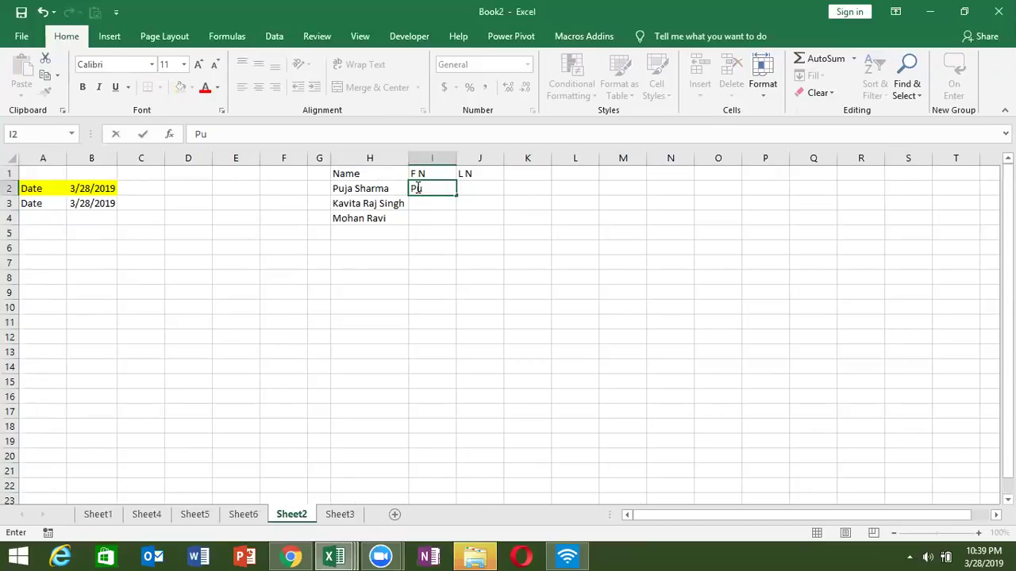
{"action": "type", "text": "ja"}
{"action": "key", "text": "Return"}
{"action": "left_click", "coordinate": [415, 188]}
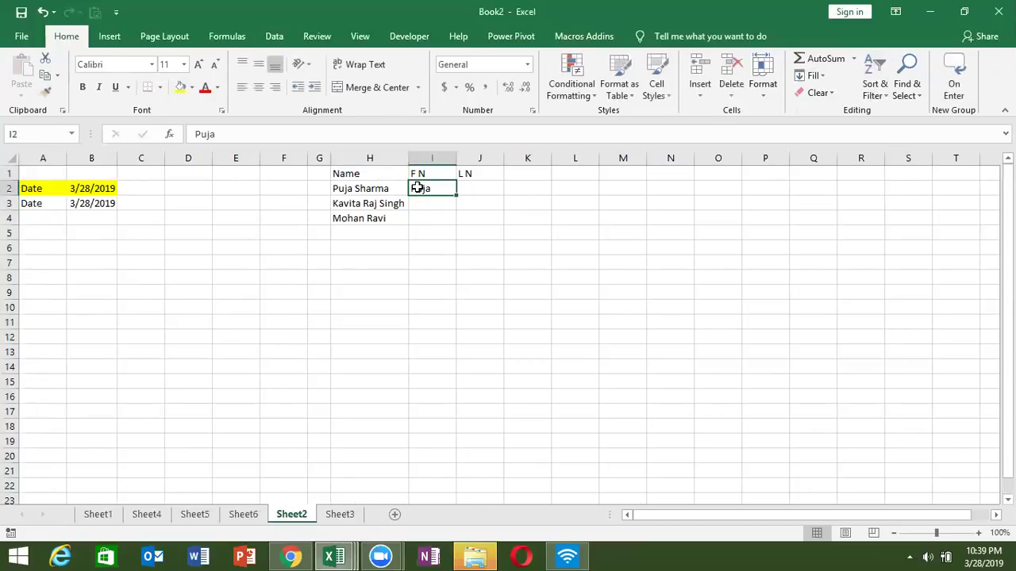
{"action": "left_click", "coordinate": [816, 75]}
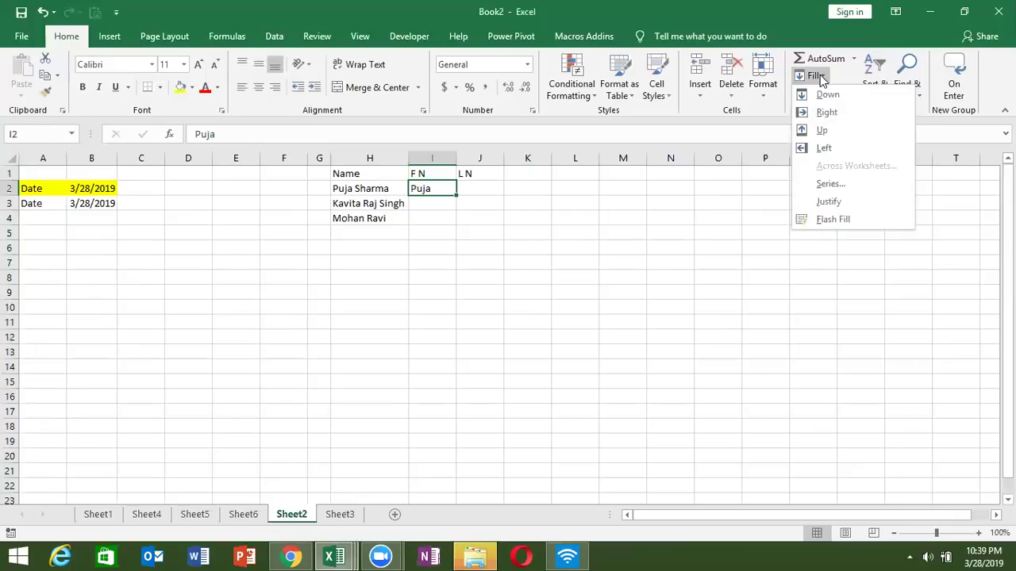
{"action": "left_click", "coordinate": [839, 220]}
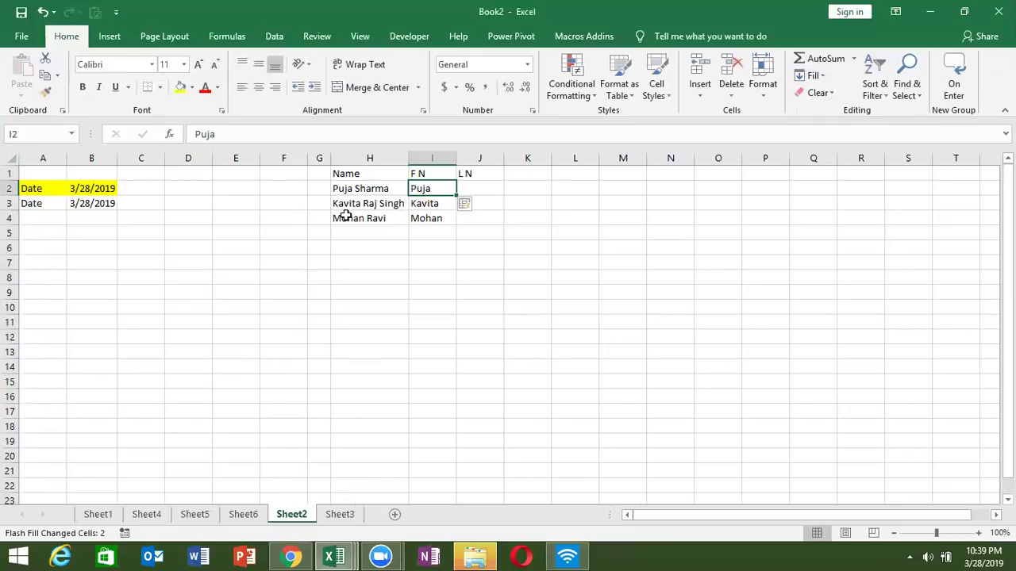
Type the surname from H2 into J2 and Flash Fill last names down J2:J4.
{"action": "left_click", "coordinate": [465, 187]}
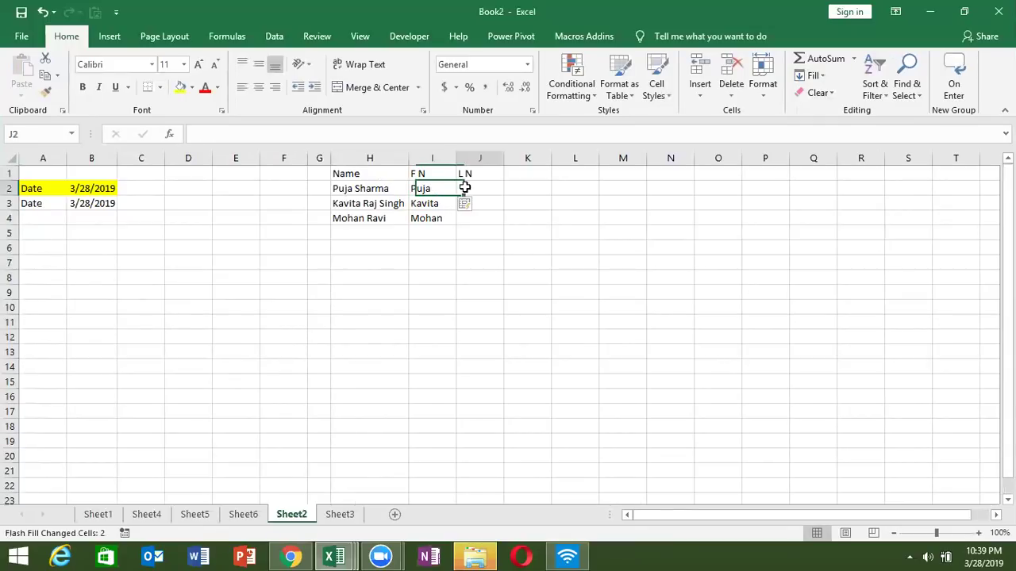
{"action": "type", "text": "Sharma"}
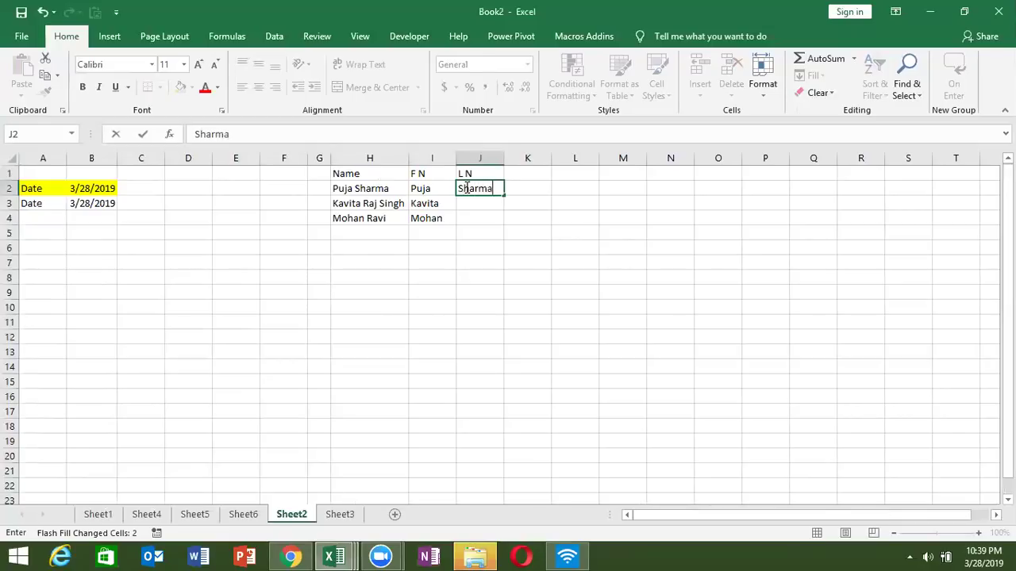
{"action": "key", "text": "ctrl+Return"}
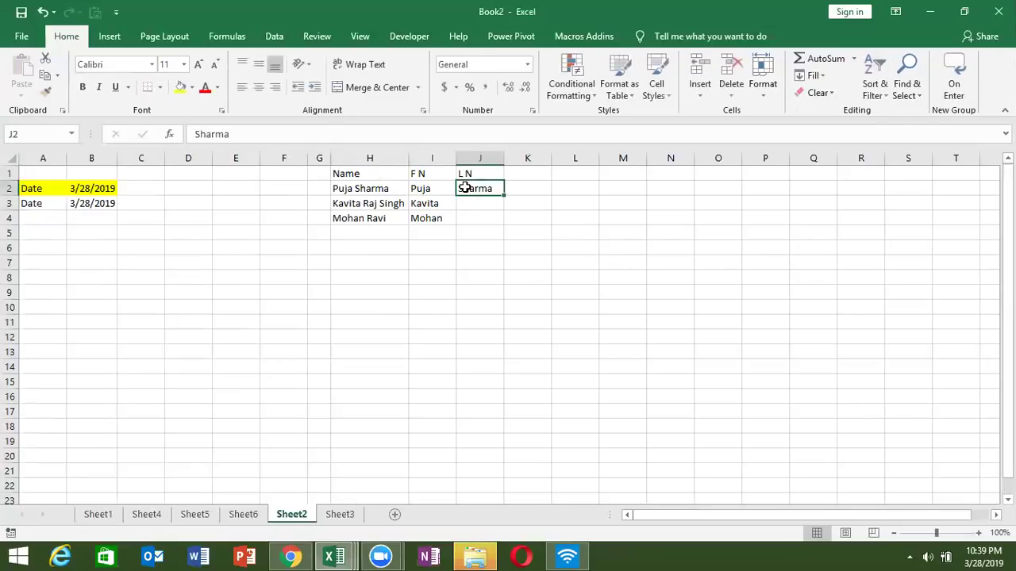
{"action": "left_click", "coordinate": [824, 79]}
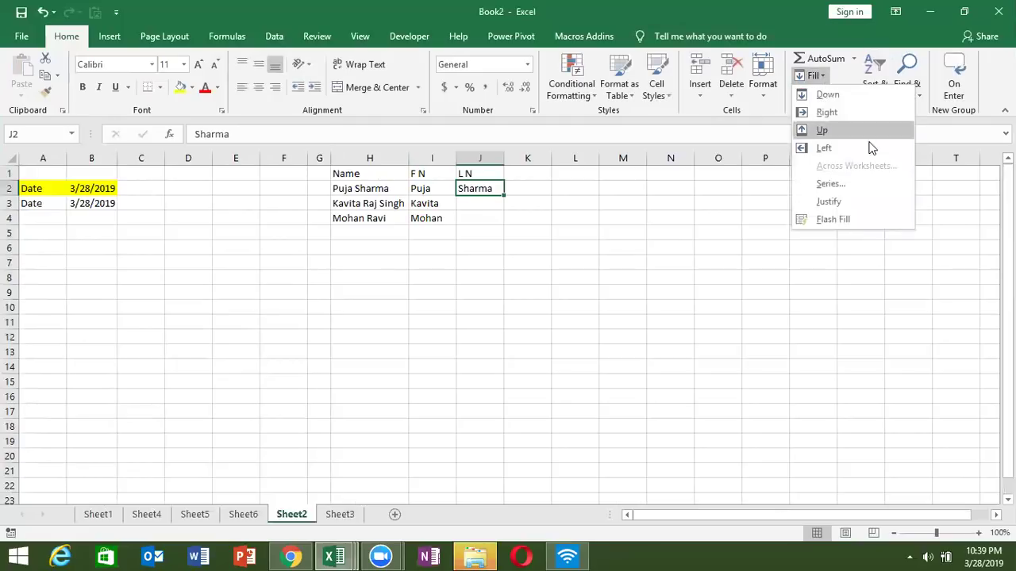
{"action": "left_click", "coordinate": [840, 217]}
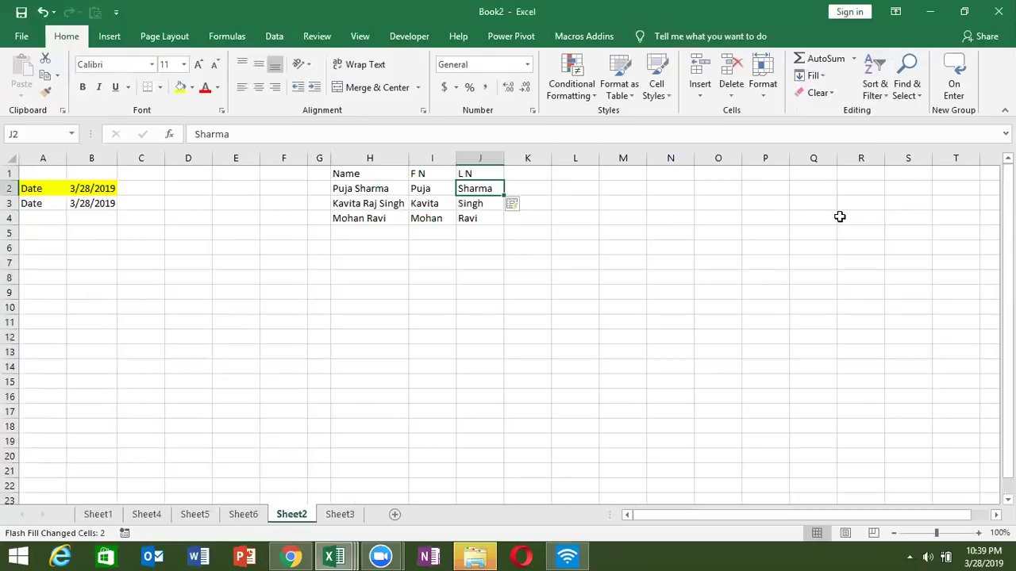
{"action": "key", "text": "Right"}
{"action": "key", "text": "Right"}
{"action": "key", "text": "Up"}
Add a Date heading in L1 and the starting date 3/1 in L2.
{"action": "type", "text": "Daye"}
{"action": "key", "text": "Return"}
{"action": "key", "text": "Up"}
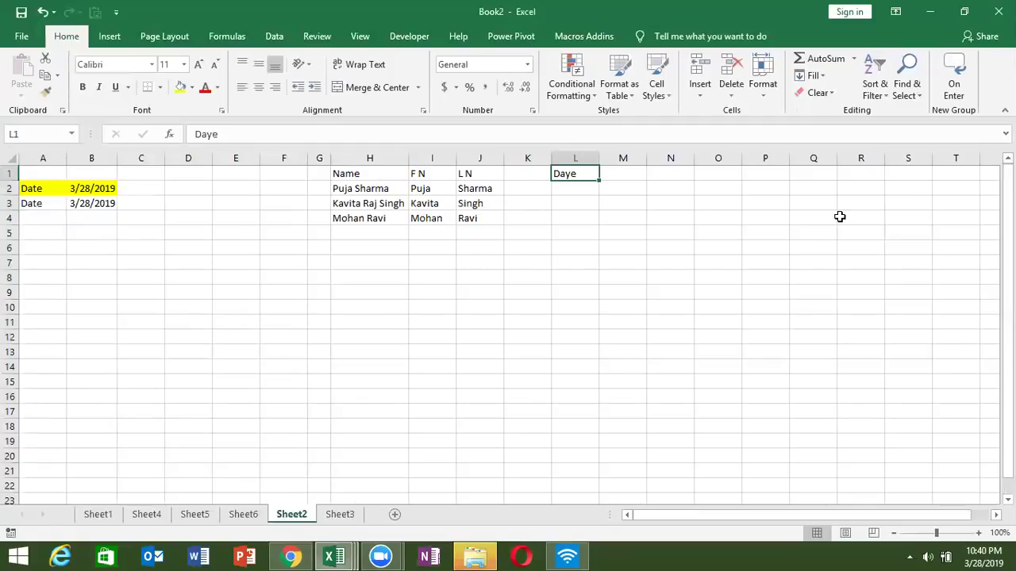
{"action": "type", "text": "Date"}
{"action": "key", "text": "Return"}
{"action": "type", "text": "7"}
{"action": "key", "text": "Escape"}
{"action": "type", "text": "3/1"}
{"action": "key", "text": "Return"}
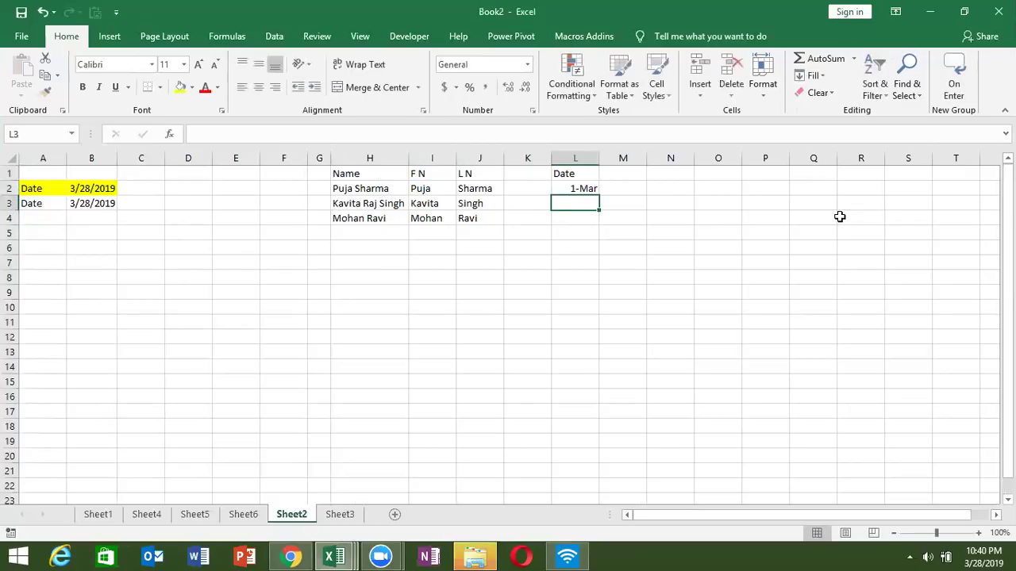
Enter =L2+20 in L3 and fill it down to L6, reaching 20-May.
{"action": "type", "text": "=L2+20"}
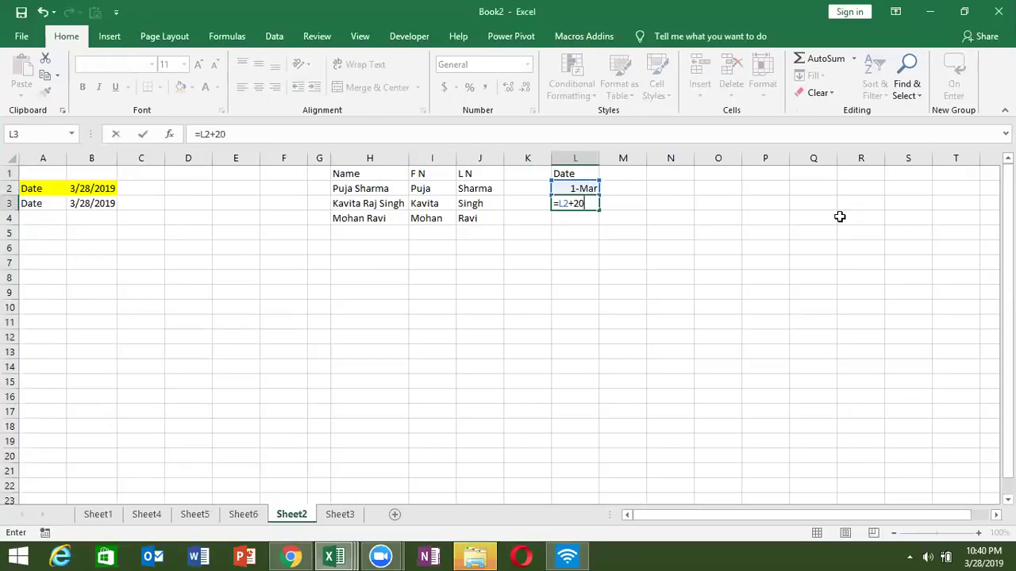
{"action": "key", "text": "Return"}
{"action": "key", "text": "Up"}
{"action": "key", "text": "shift+Down"}
{"action": "key", "text": "shift+Down"}
{"action": "key", "text": "shift+Down"}
{"action": "key", "text": "ctrl+d"}
{"action": "key", "text": "Up"}
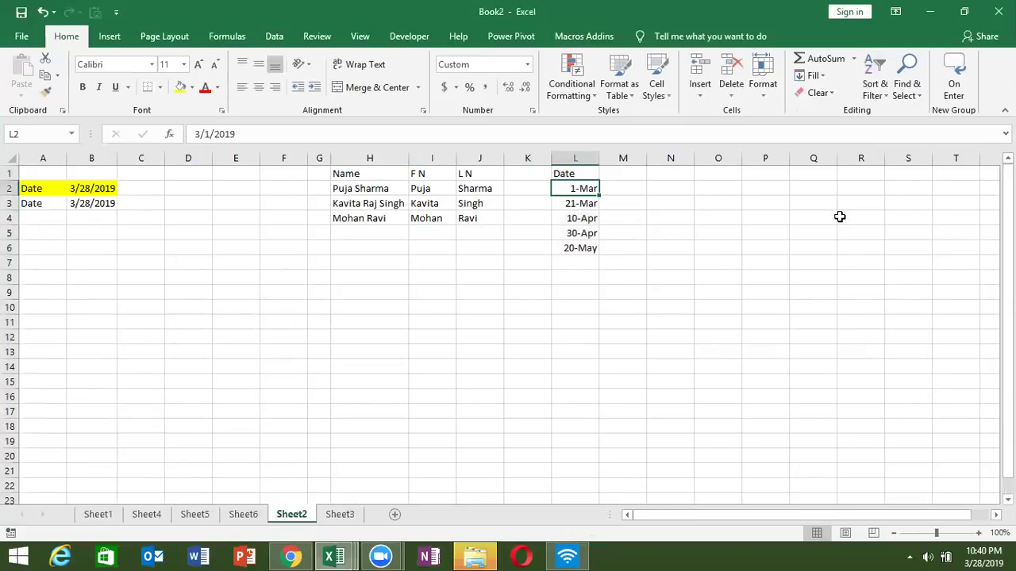
{"action": "key", "text": "Right"}
Enter 'Mar' as the example in M2 and Flash Fill months Mar, Mar, Apr, Apr, May down column M.
{"action": "type", "text": "M"}
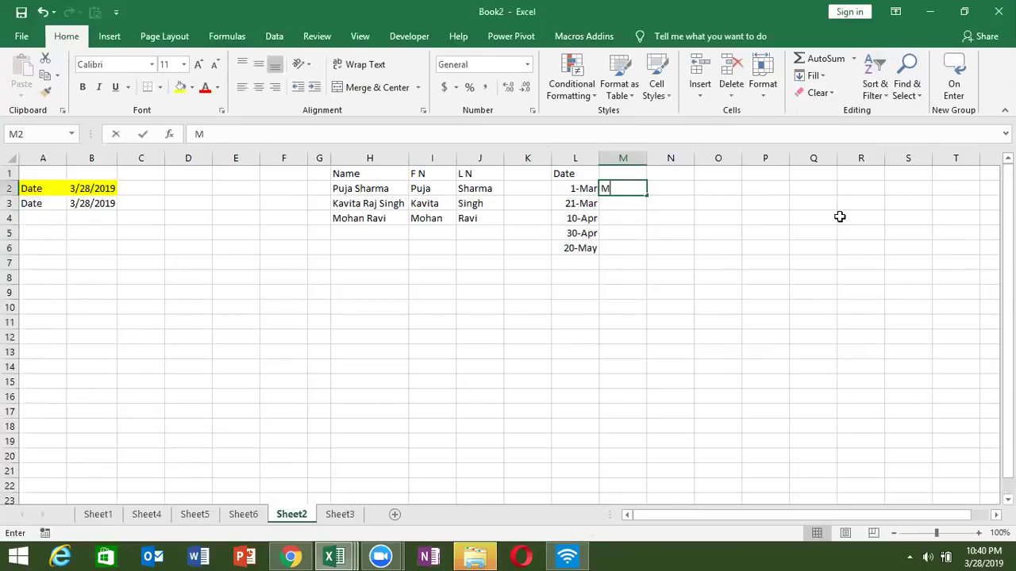
{"action": "type", "text": "at"}
{"action": "key", "text": "BackSpace"}
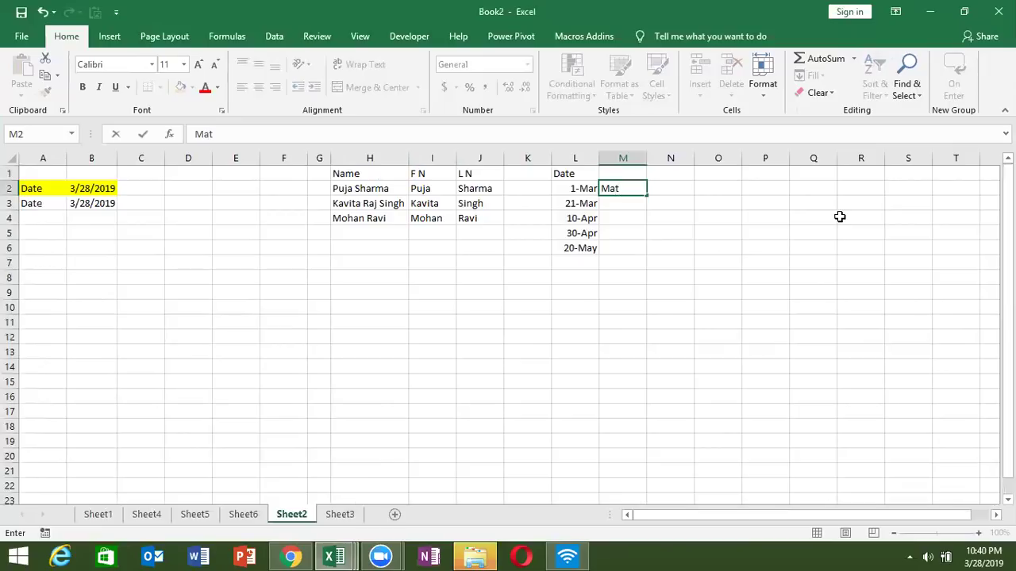
{"action": "type", "text": "r"}
{"action": "key", "text": "Return"}
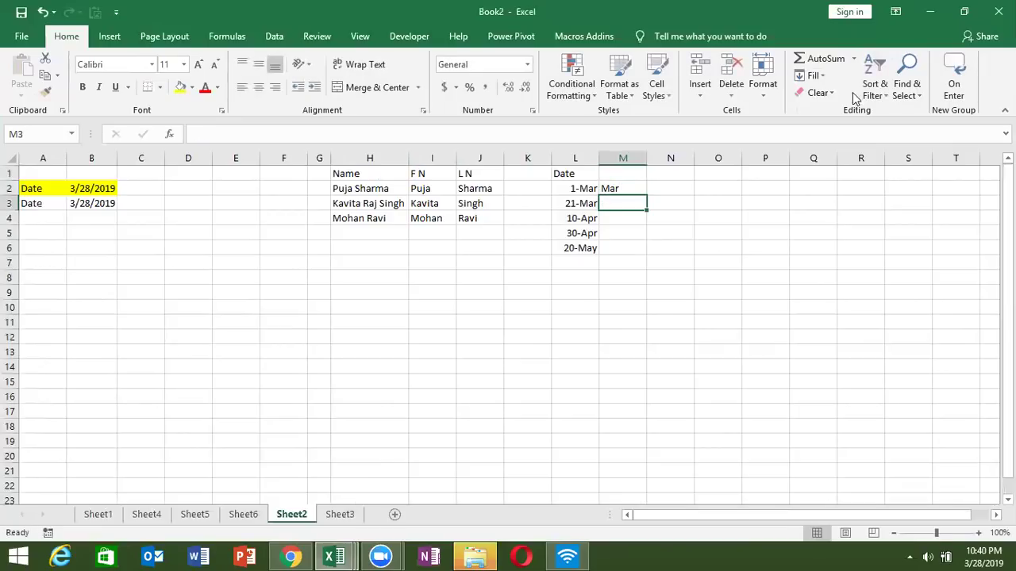
{"action": "left_click", "coordinate": [873, 91]}
{"action": "left_click", "coordinate": [812, 75]}
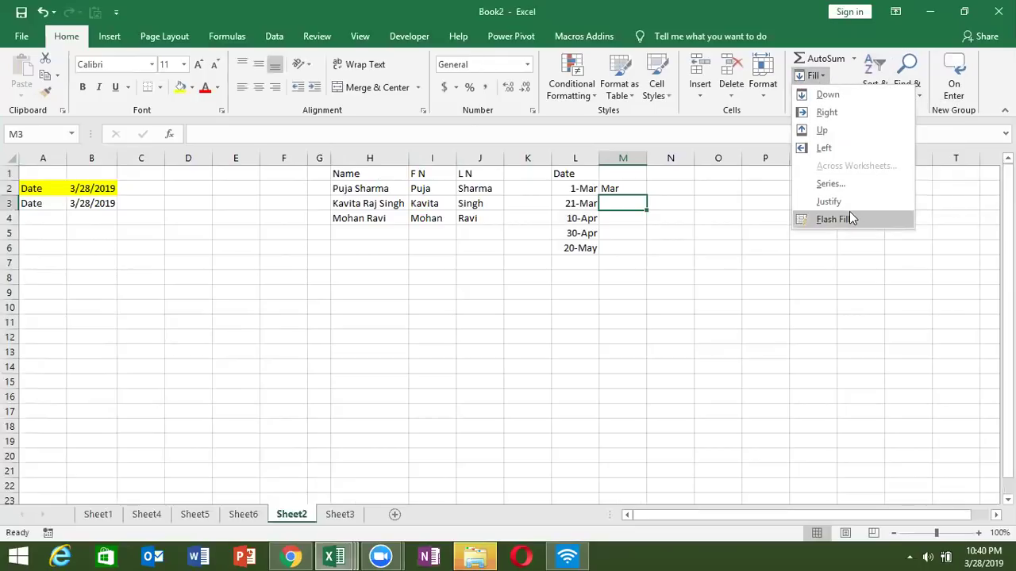
{"action": "left_click", "coordinate": [850, 212]}
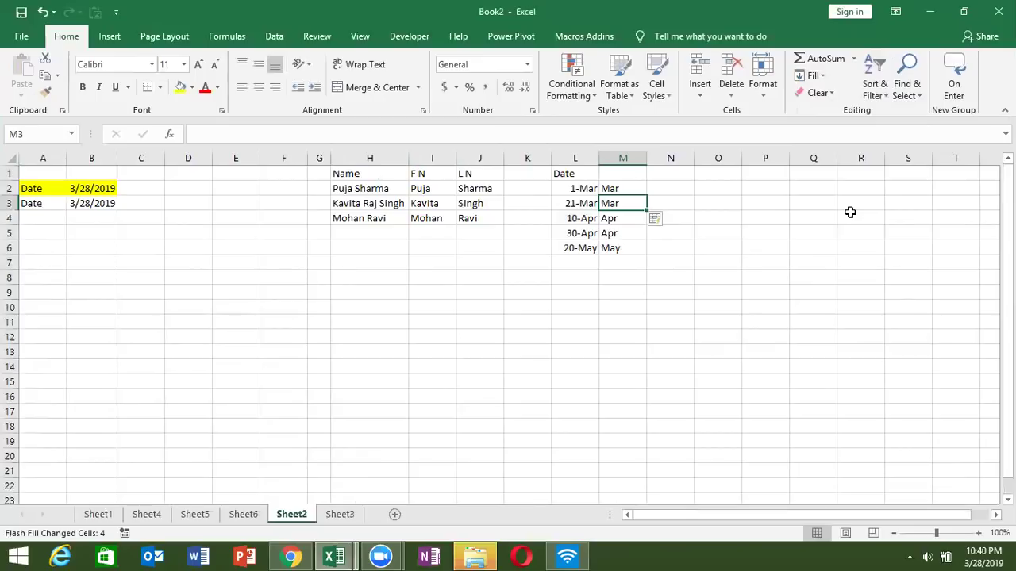
{"action": "left_click", "coordinate": [724, 184]}
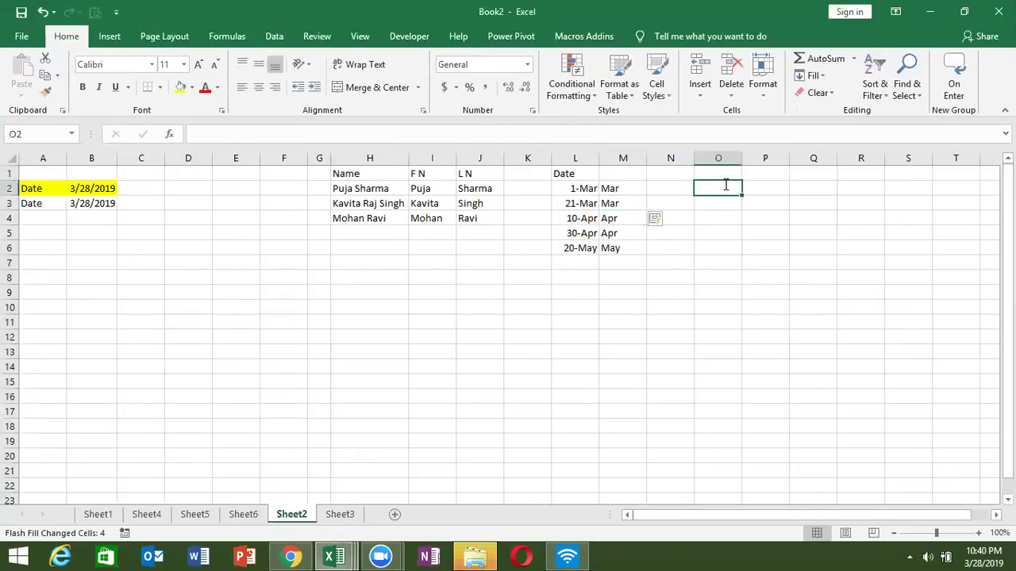
Enter 20.36 in O2 and 85.25 in O3, correcting the mistyped 8563.
{"action": "type", "text": "20.36"}
{"action": "key", "text": "Return"}
{"action": "type", "text": "8563"}
{"action": "key", "text": "Return"}
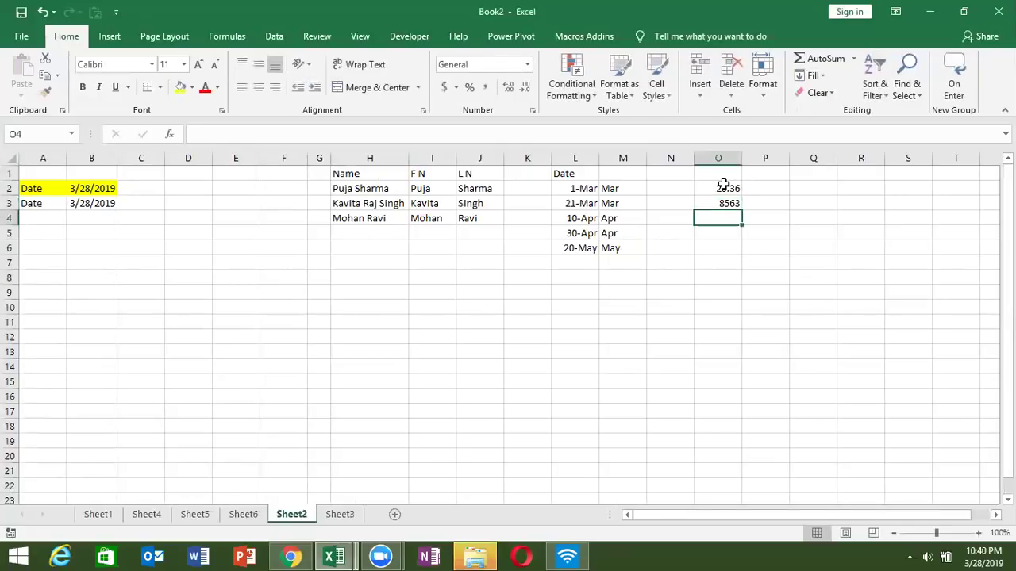
{"action": "key", "text": "Up"}
{"action": "type", "text": "8"}
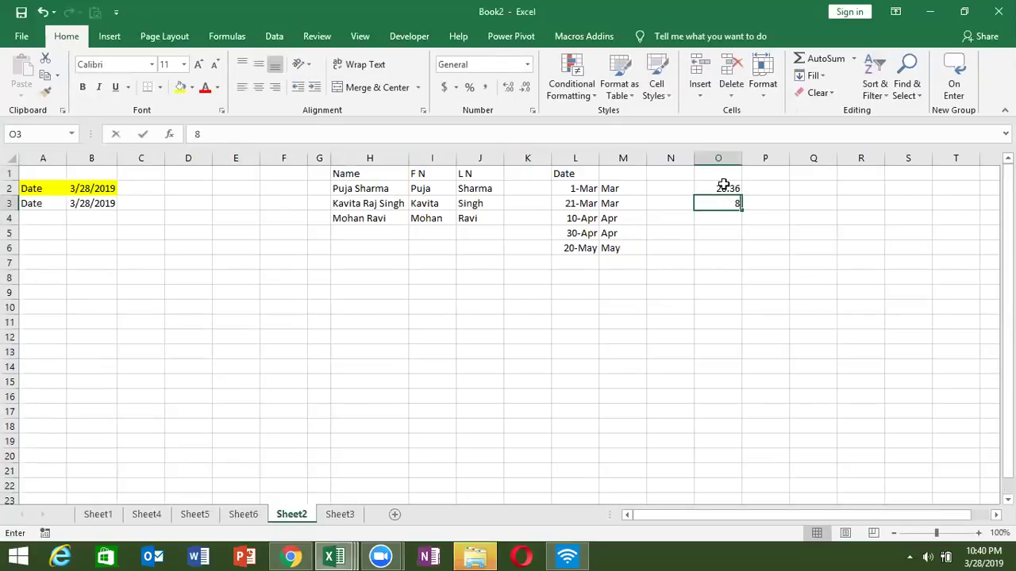
{"action": "type", "text": "5.25"}
{"action": "key", "text": "Return"}
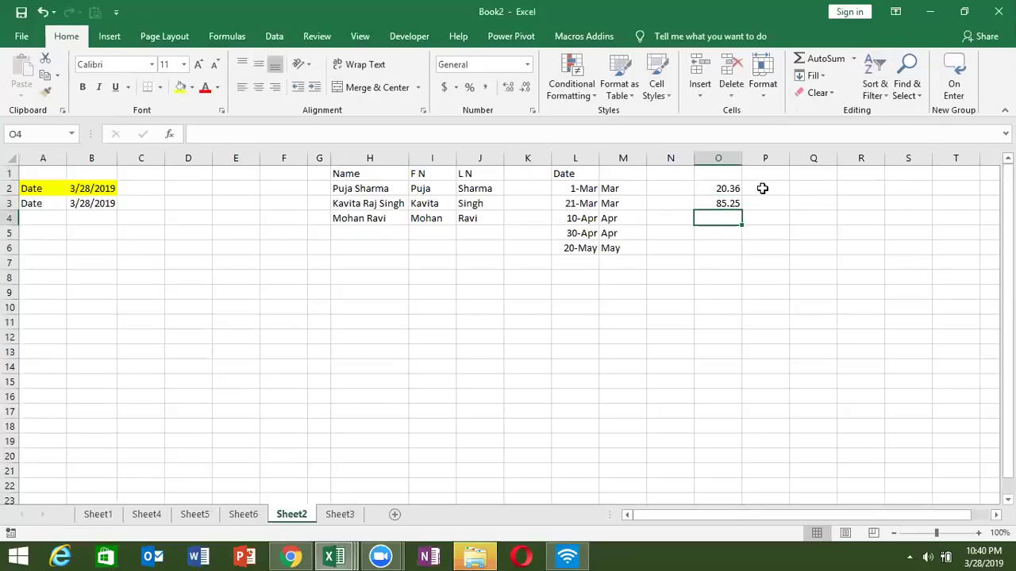
Try Flash Fill for decimal parts from a 0.36 example in P2, then undo the wrong 5.25 result.
{"action": "left_click", "coordinate": [762, 188]}
{"action": "type", "text": "0.36"}
{"action": "key", "text": "ctrl+Return"}
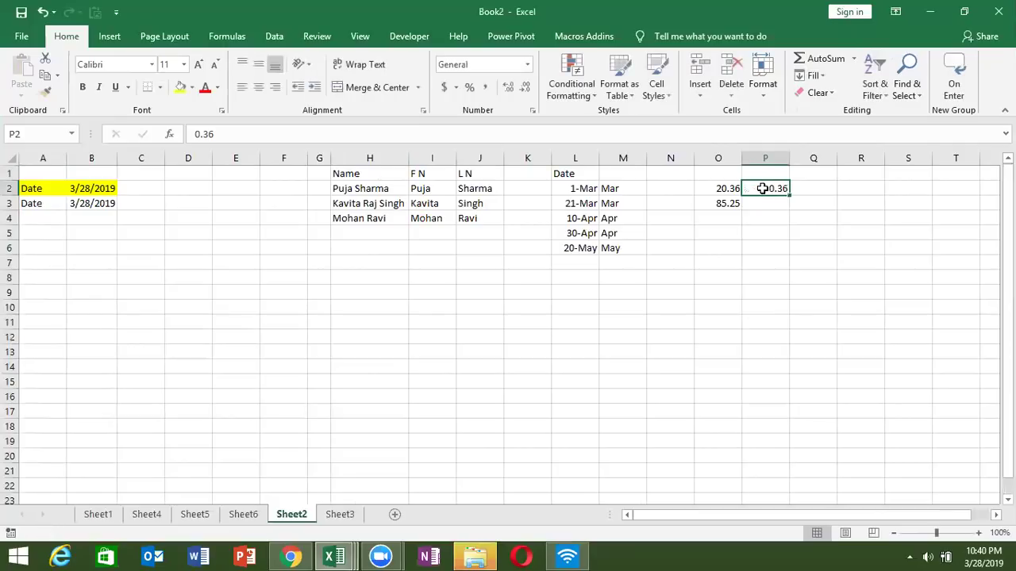
{"action": "left_click", "coordinate": [813, 75]}
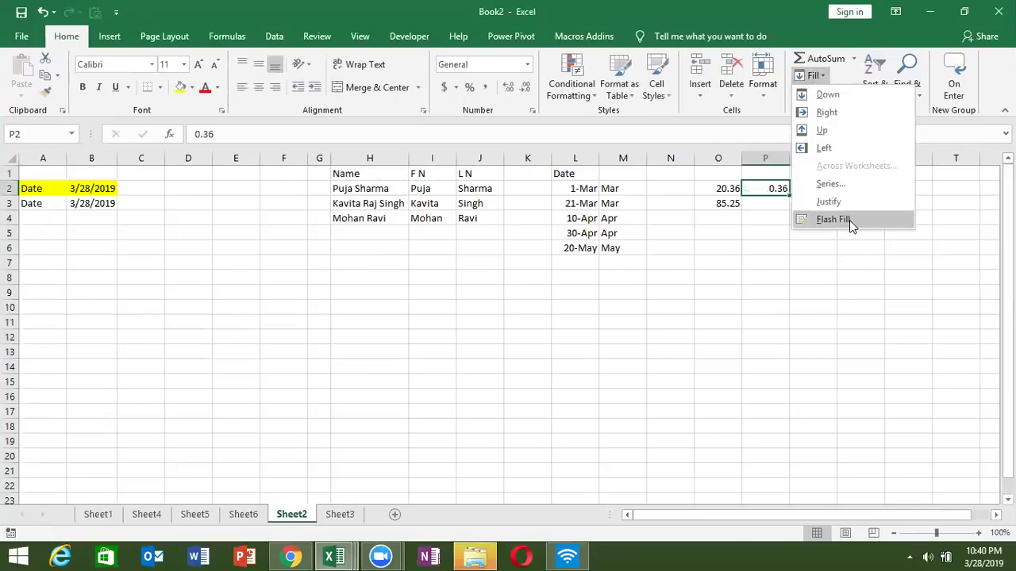
{"action": "left_click", "coordinate": [849, 220]}
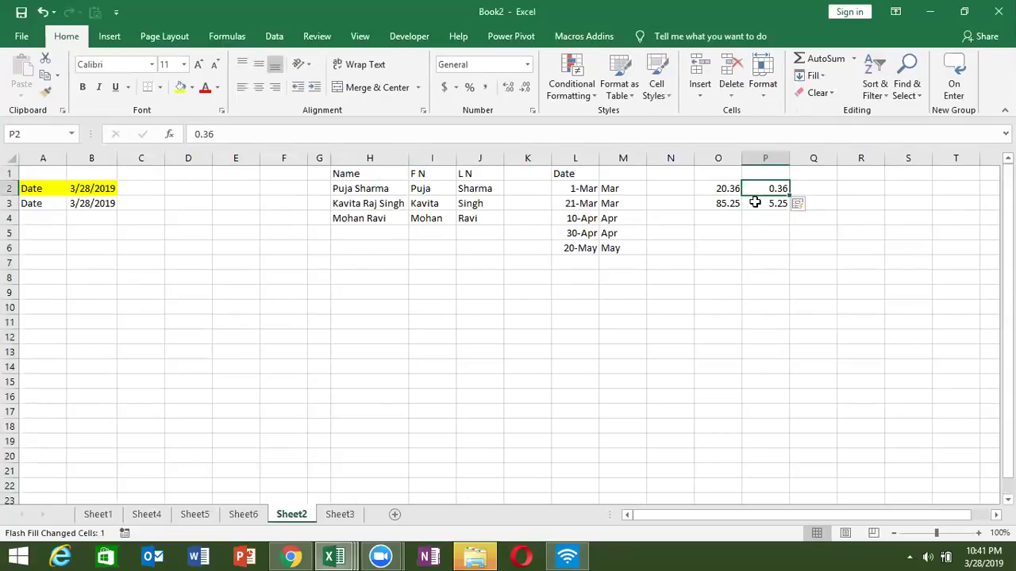
{"action": "key", "text": "ctrl+z"}
{"action": "key", "text": "ctrl+z"}
Enter 0.25 in P3, attempt Flash Fill, and dismiss the no-pattern warning.
{"action": "left_click", "coordinate": [760, 209]}
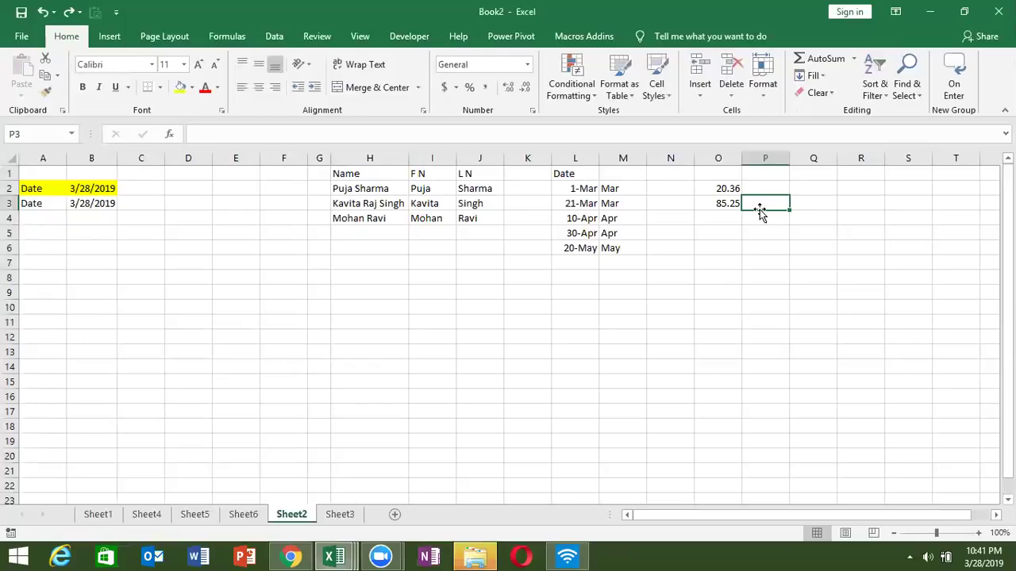
{"action": "type", "text": "0.25"}
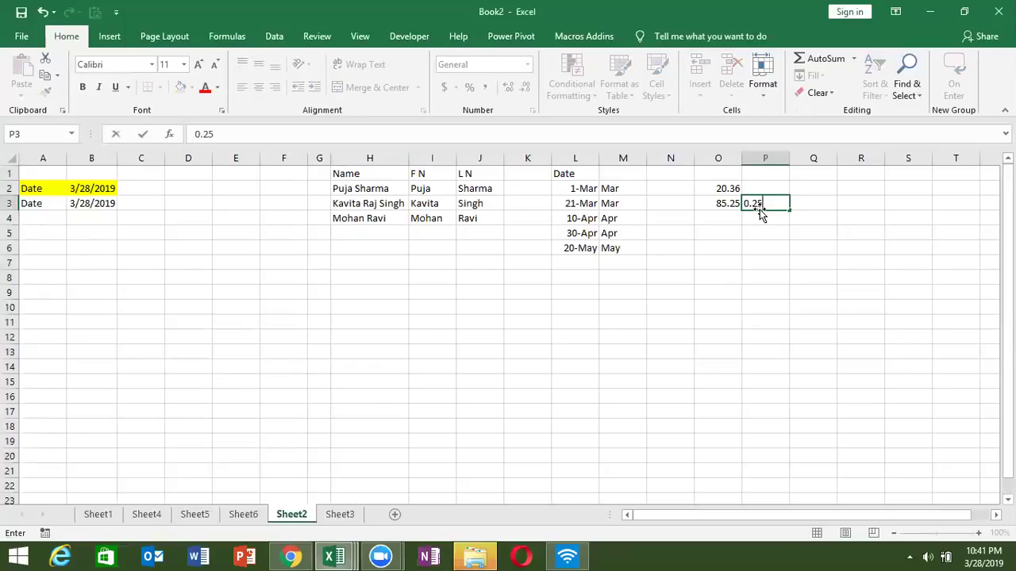
{"action": "key", "text": "Return"}
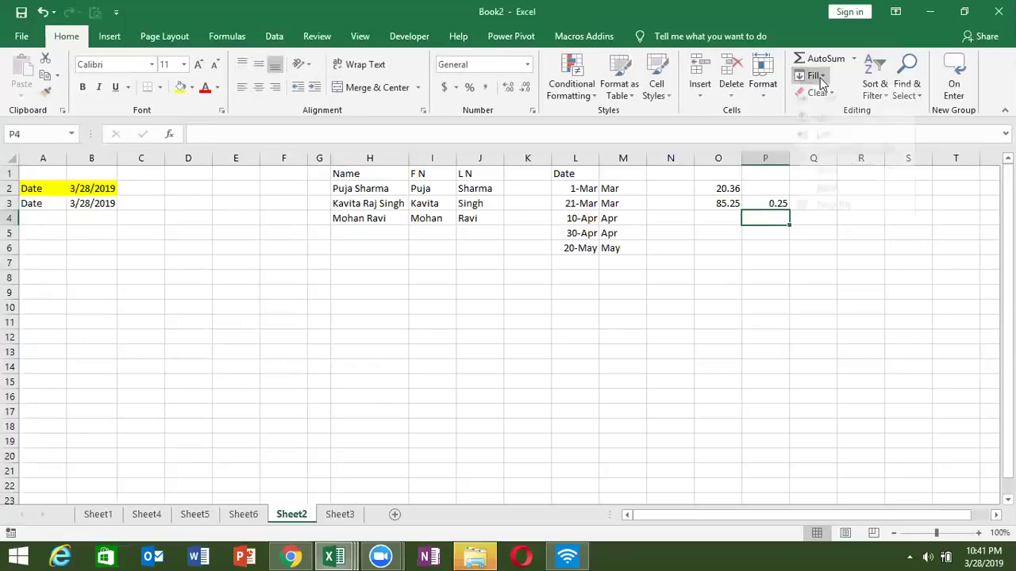
{"action": "left_click", "coordinate": [818, 76]}
{"action": "left_click", "coordinate": [842, 221]}
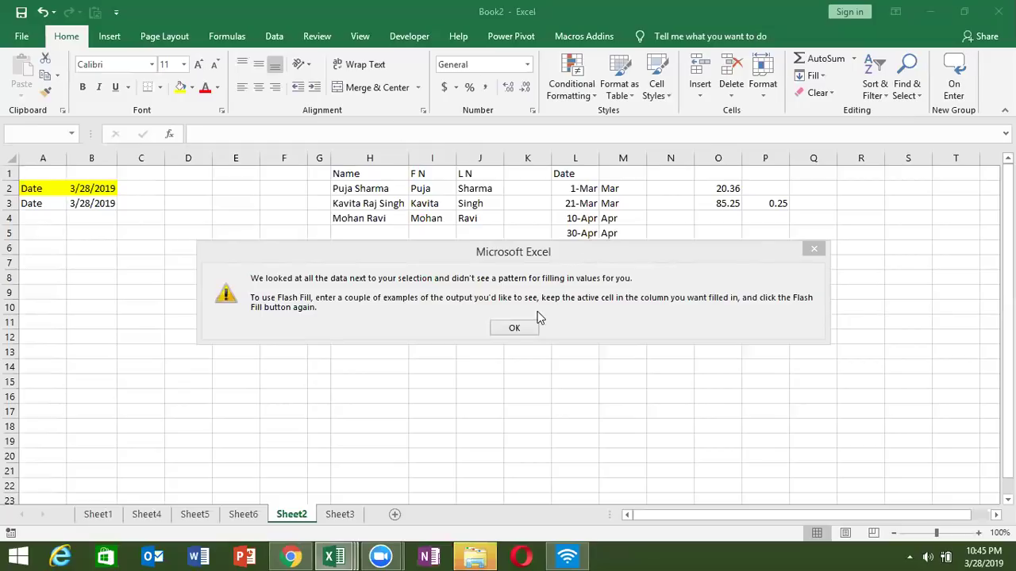
{"action": "key", "text": "Return"}
{"action": "left_click", "coordinate": [774, 203]}
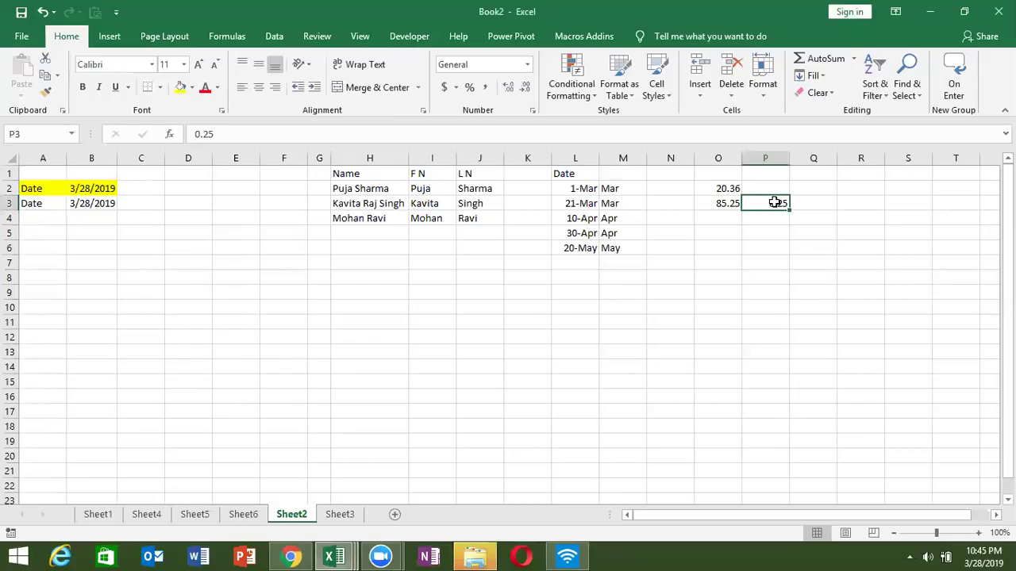
Re-enter 0.25 in P3, Flash Fill 0.36 into P2, select L2:L6, then switch to WhatsApp Web.
{"action": "key", "text": "Delete"}
{"action": "type", "text": "0.25"}
{"action": "key", "text": "Return"}
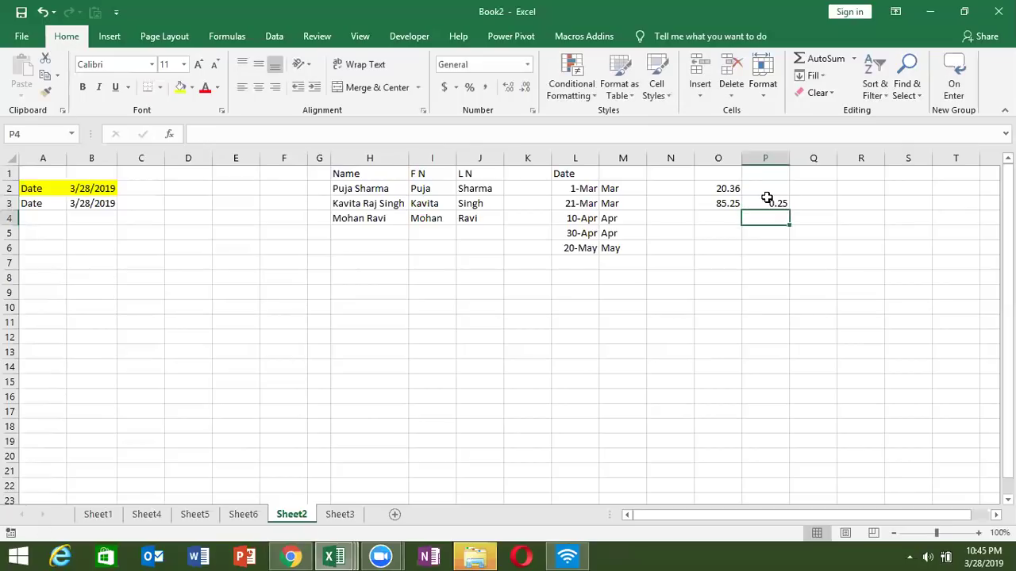
{"action": "left_click", "coordinate": [768, 192]}
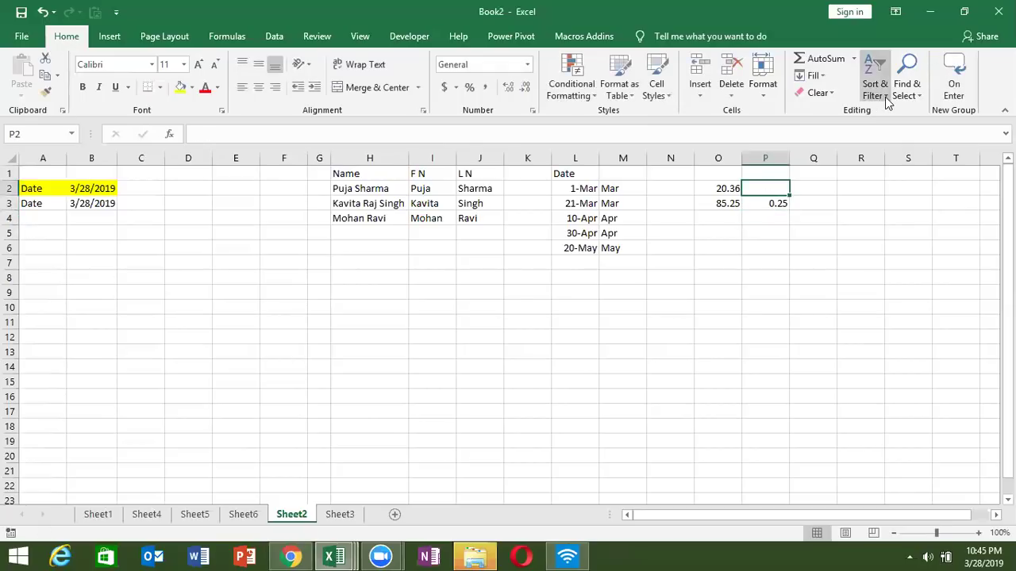
{"action": "left_click", "coordinate": [814, 75]}
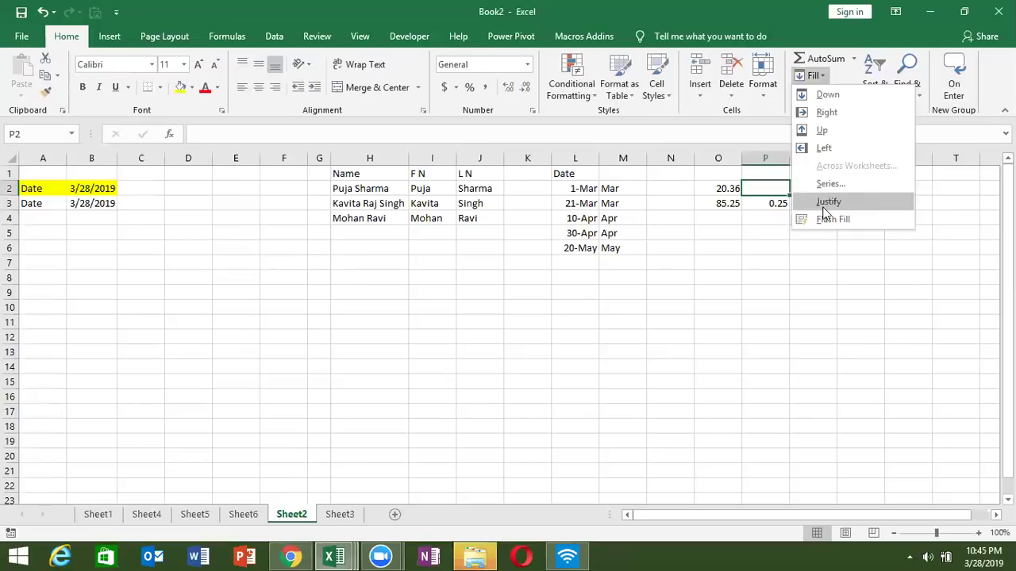
{"action": "left_click", "coordinate": [825, 219]}
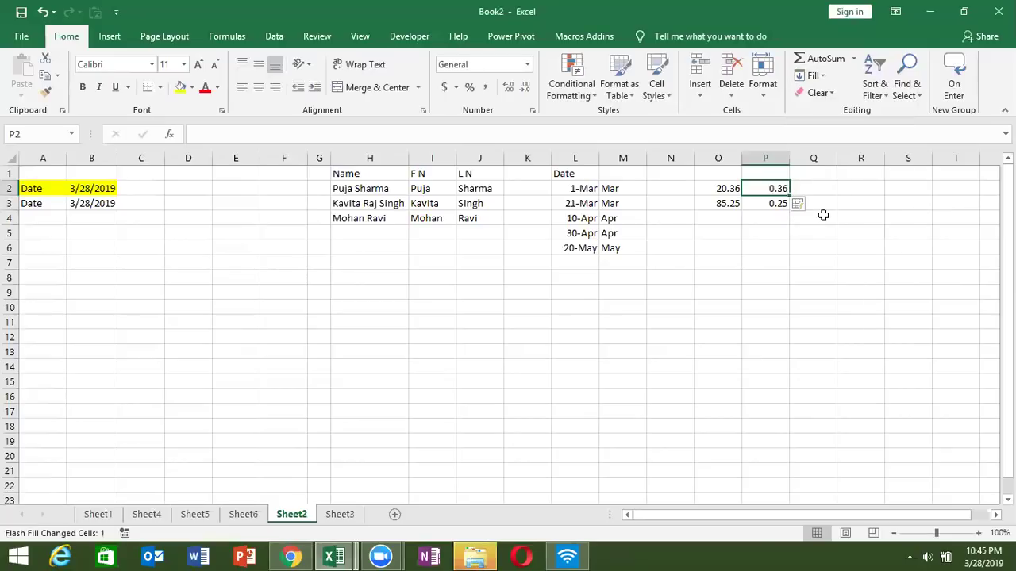
{"action": "left_click_drag", "start_coordinate": [582, 191], "coordinate": [585, 248]}
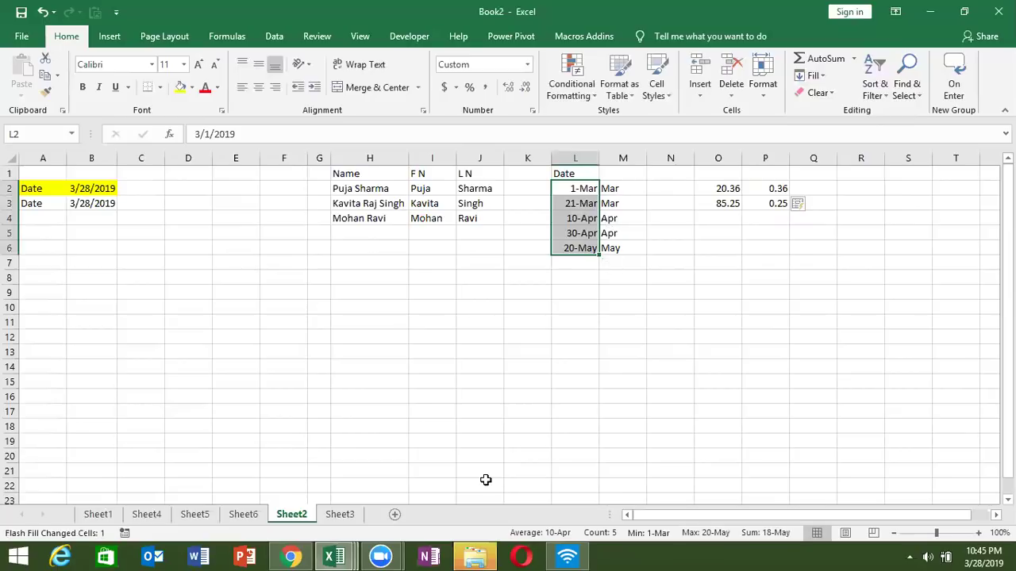
{"action": "left_click", "coordinate": [293, 554]}
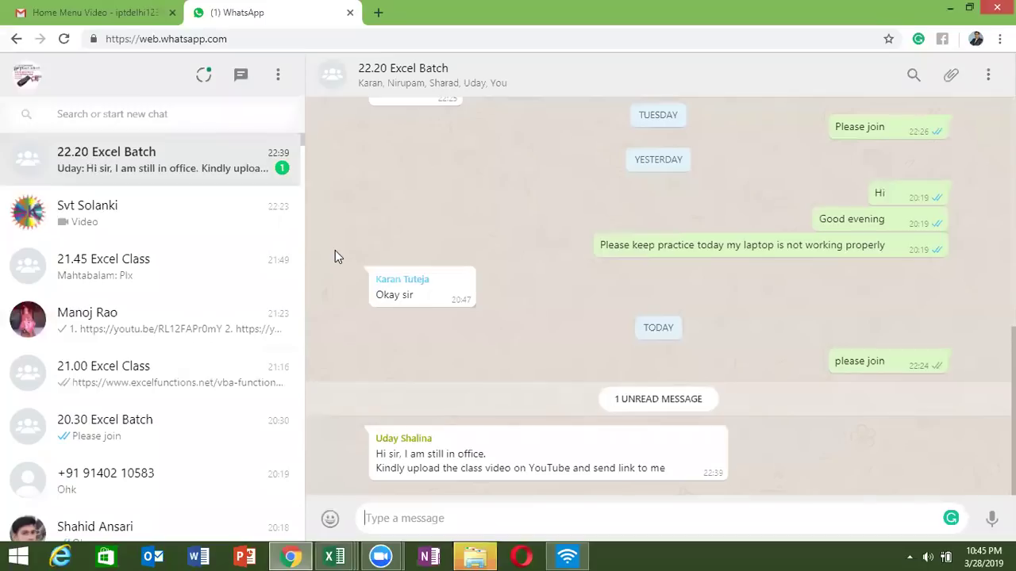
Copy the eleven YouTube class-video links from another chat and post them in 22.20 Excel Batch.
{"action": "left_click", "coordinate": [173, 339]}
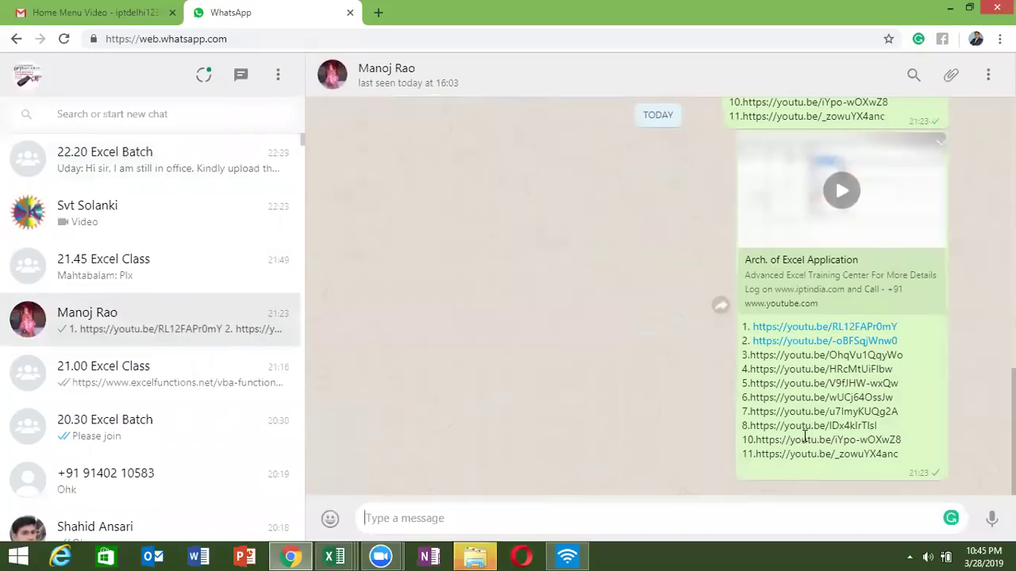
{"action": "left_click_drag", "start_coordinate": [902, 455], "coordinate": [742, 326]}
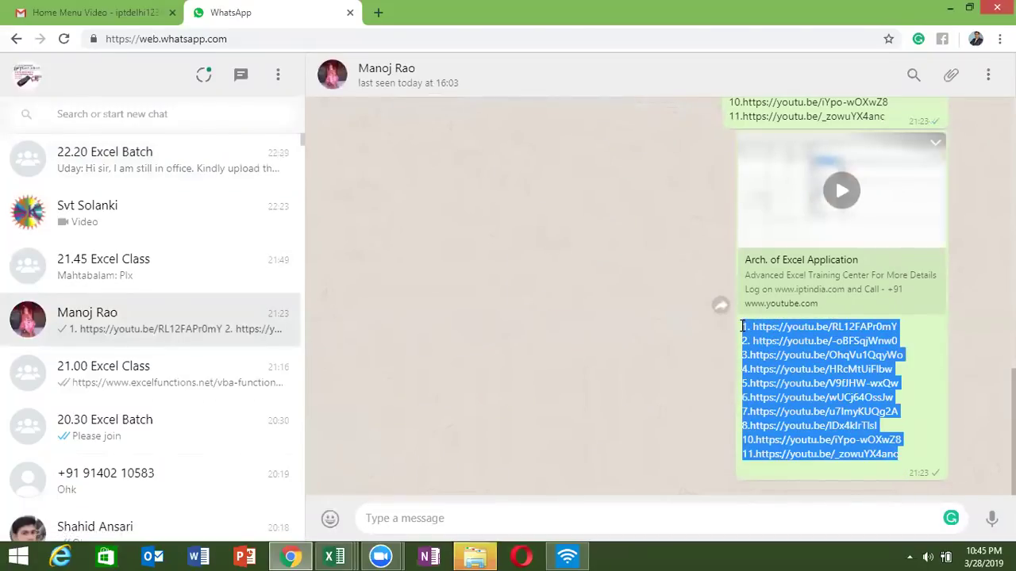
{"action": "left_click", "coordinate": [209, 287]}
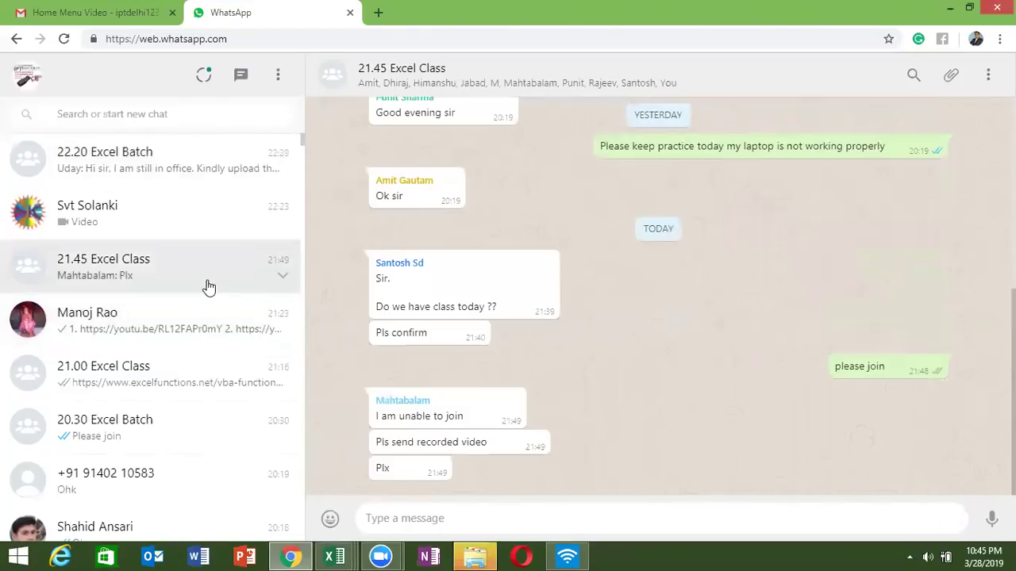
{"action": "left_click", "coordinate": [184, 177]}
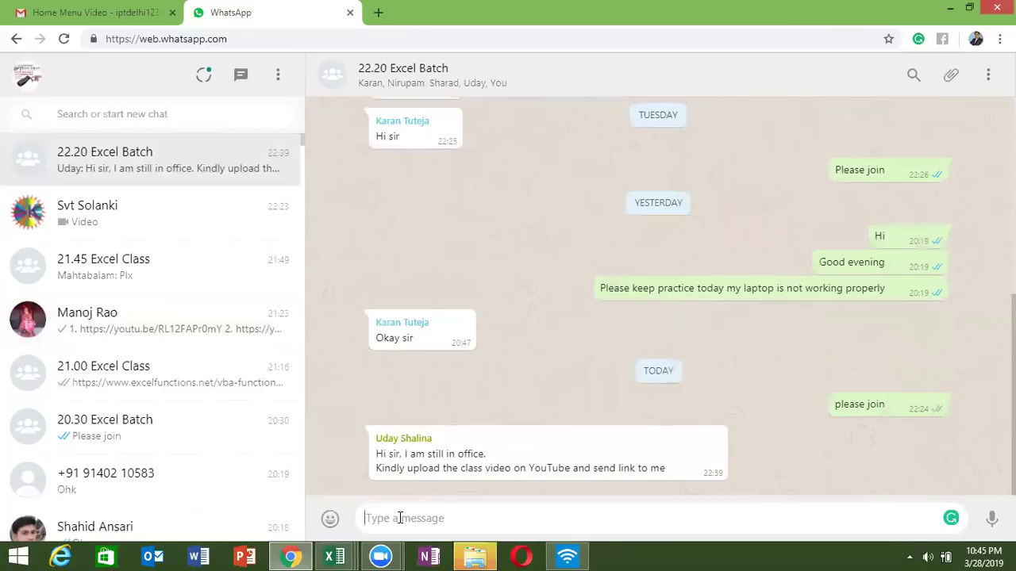
{"action": "key", "text": "ctrl+v"}
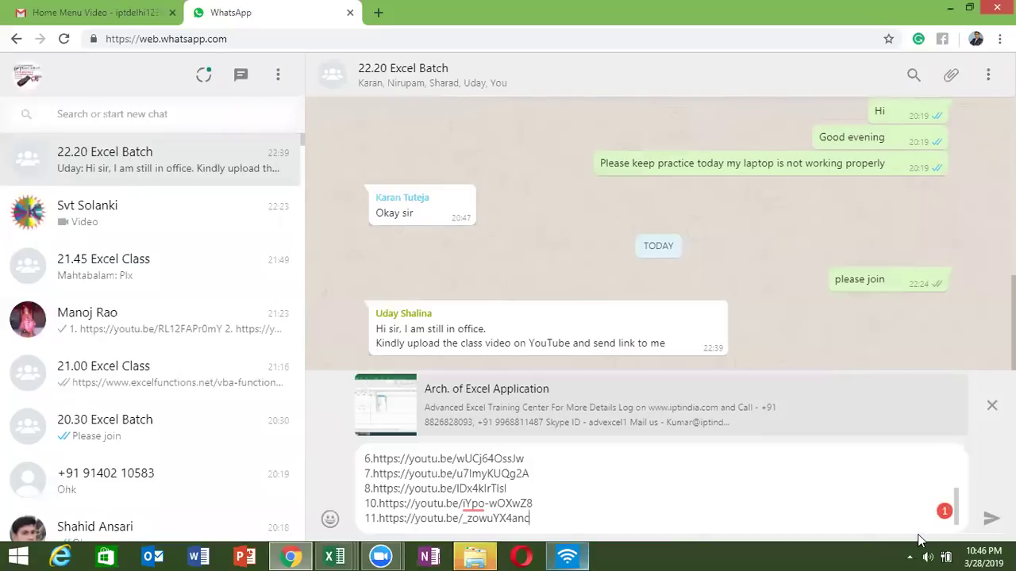
{"action": "key", "text": "Return"}
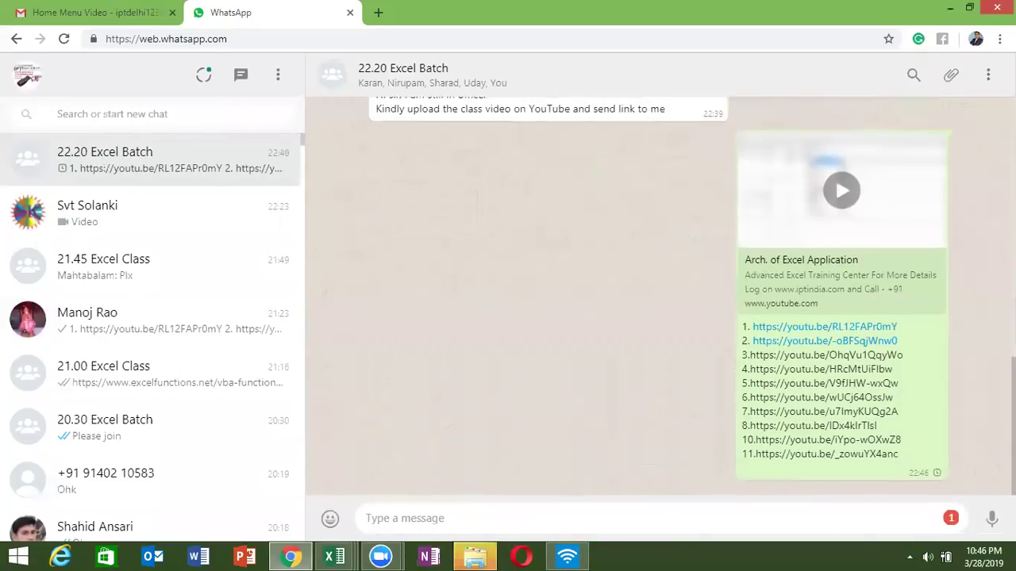